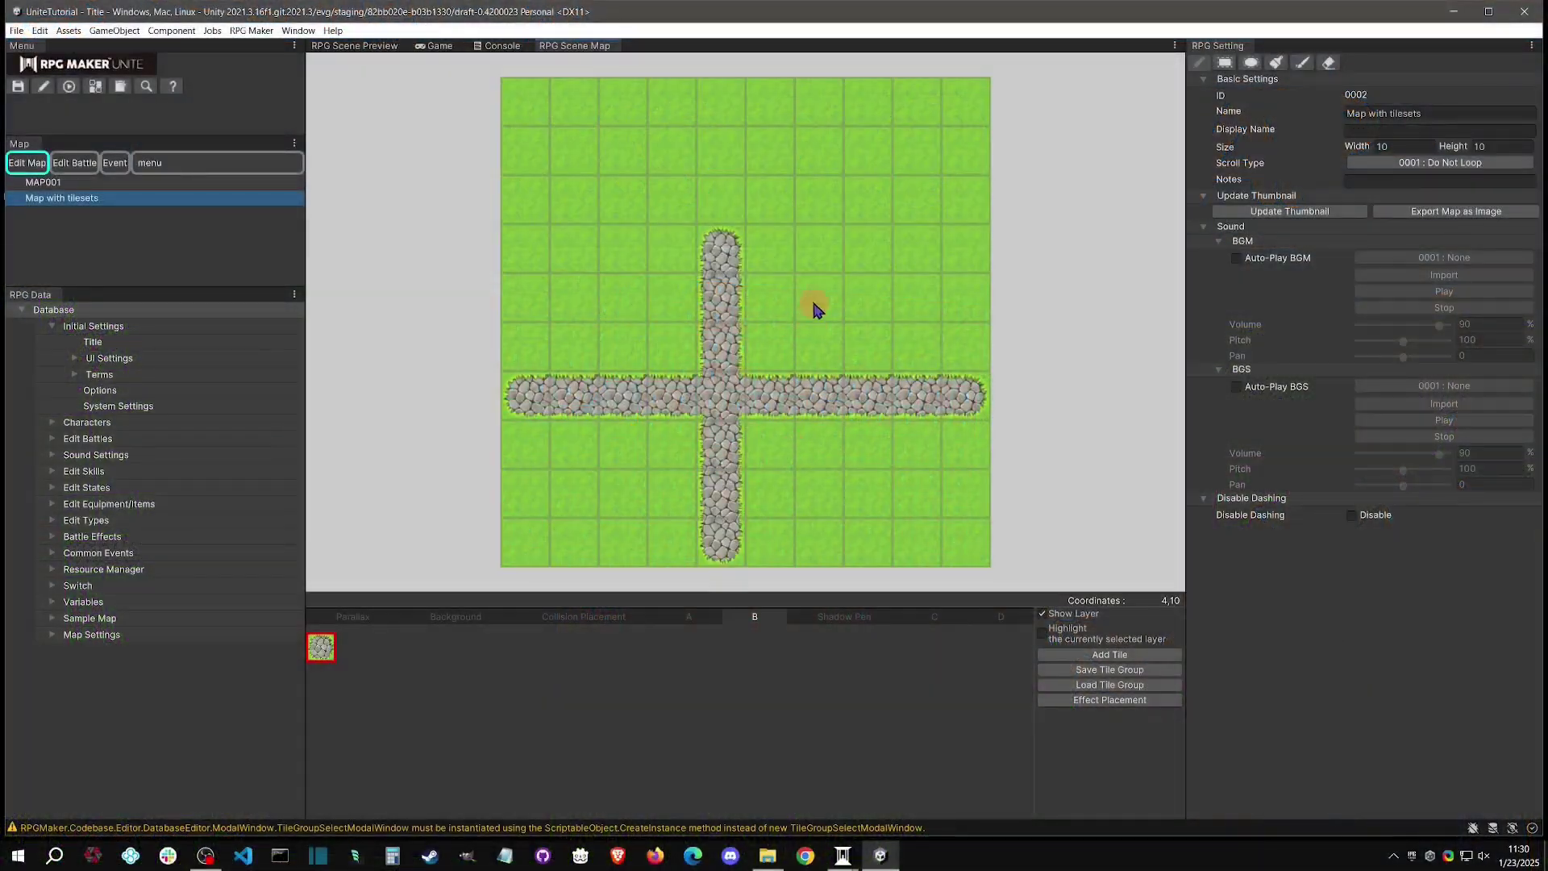
# Undo the road's upper arm, load the tile group and paint pine trees top-left.
pyautogui.hotkey('ctrl', 'z')
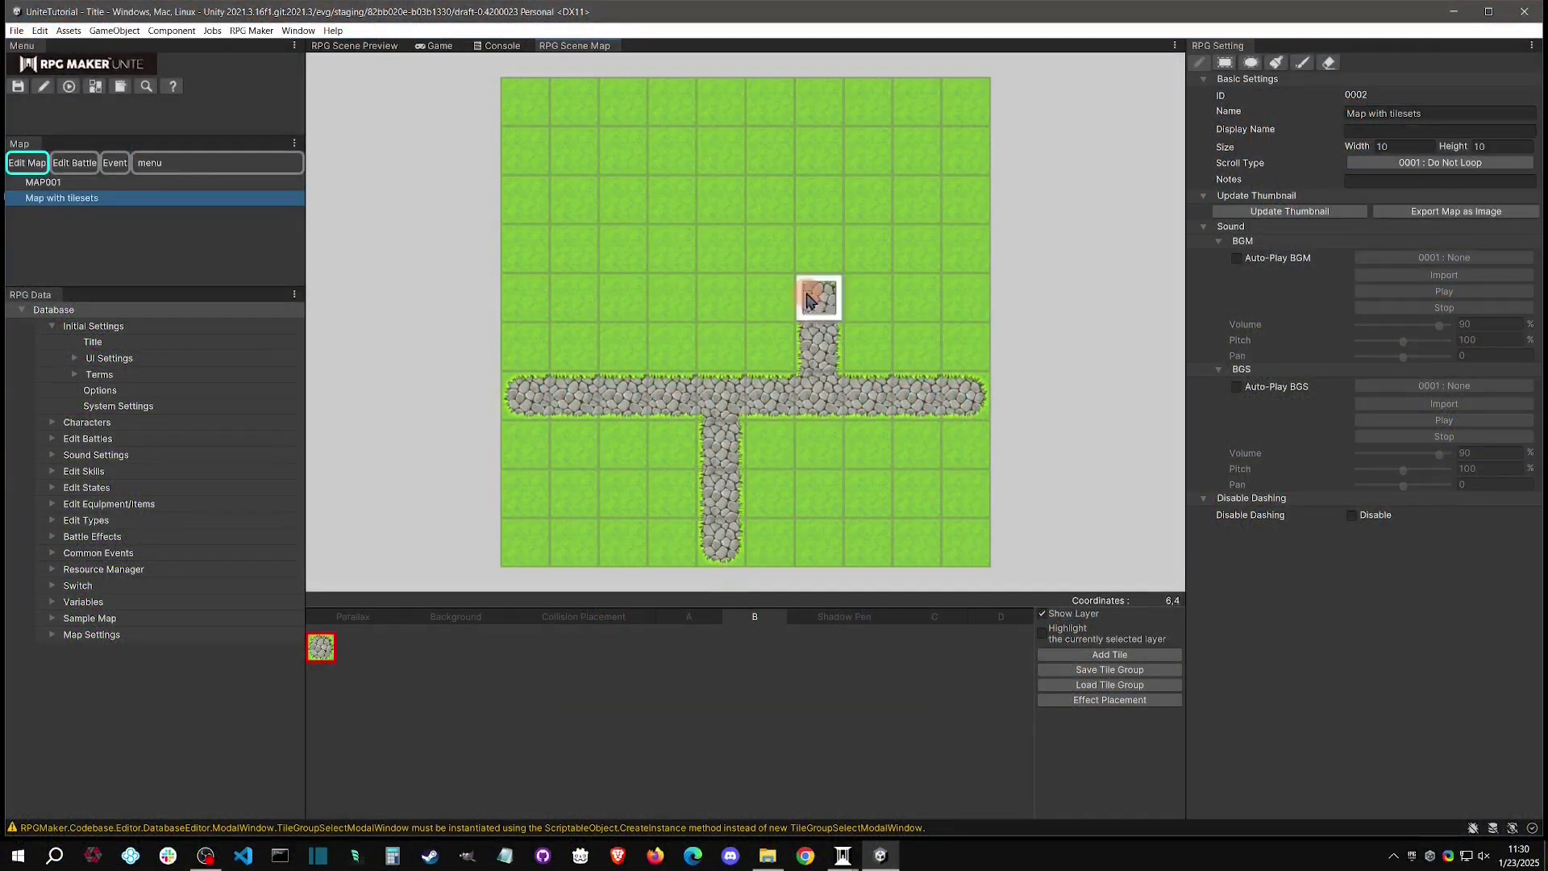
pyautogui.click(1110, 685)
pyautogui.click(925, 684)
pyautogui.moveTo(621, 93)
pyautogui.mouseDown()
pyautogui.moveTo(564, 129)
pyautogui.moveTo(524, 197)
pyautogui.mouseUp()
# Paint volcanic mountains bottom-right and dead trees bottom-left, then return to the launcher.
pyautogui.click(441, 677)
pyautogui.moveTo(966, 443)
pyautogui.mouseDown()
pyautogui.moveTo(959, 548)
pyautogui.moveTo(770, 541)
pyautogui.moveTo(814, 451)
pyautogui.mouseUp()
pyautogui.click(622, 647)
pyautogui.moveTo(536, 548)
pyautogui.mouseDown()
pyautogui.moveTo(566, 592)
pyautogui.moveTo(520, 549)
pyautogui.mouseUp()
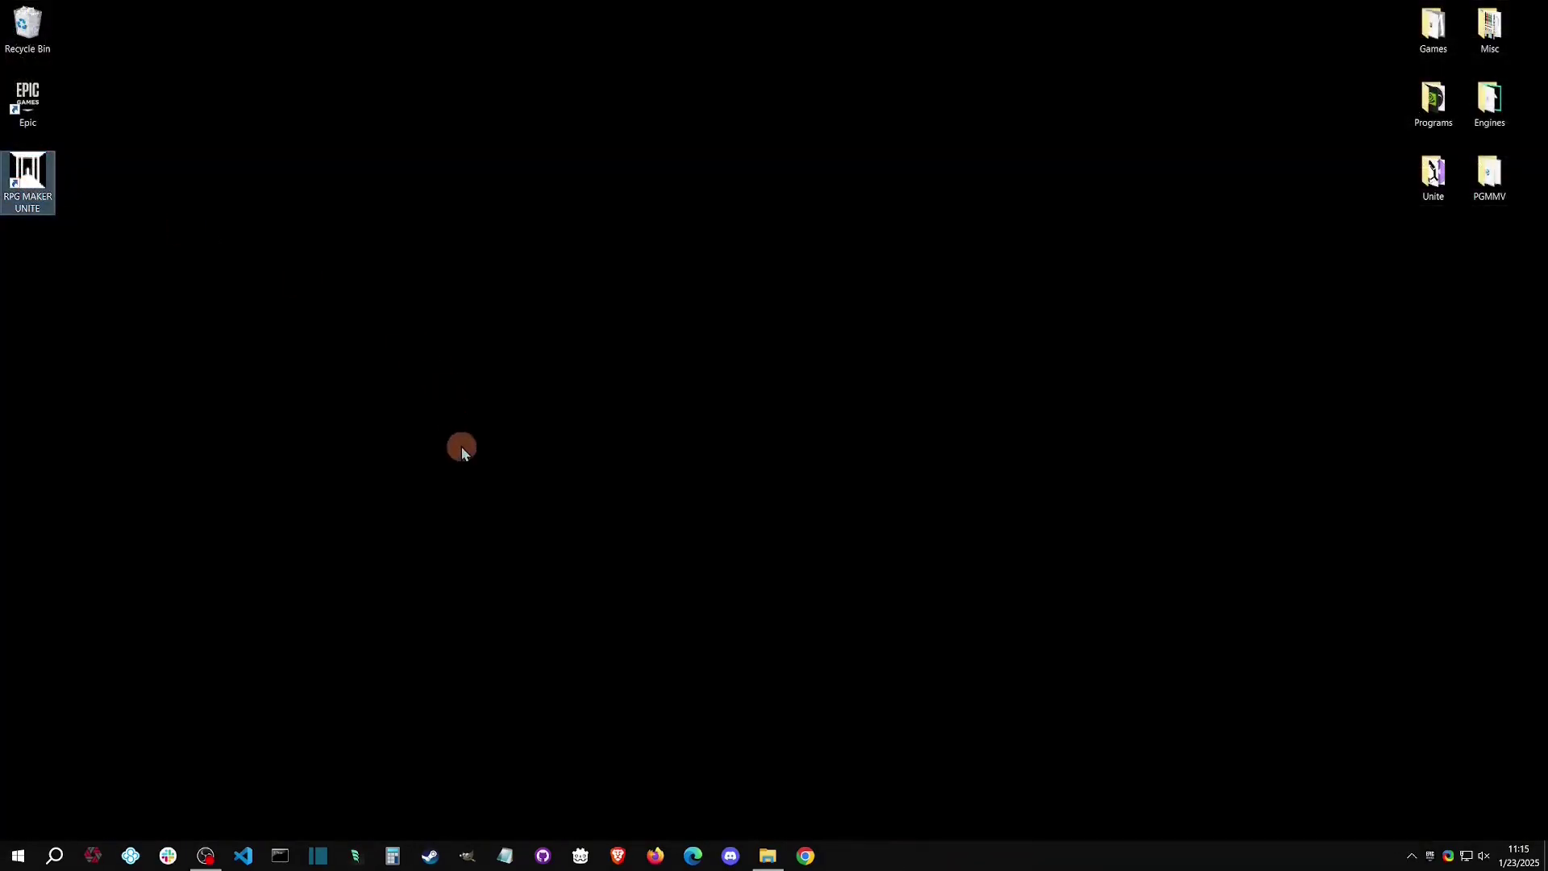
pyautogui.press('Return')
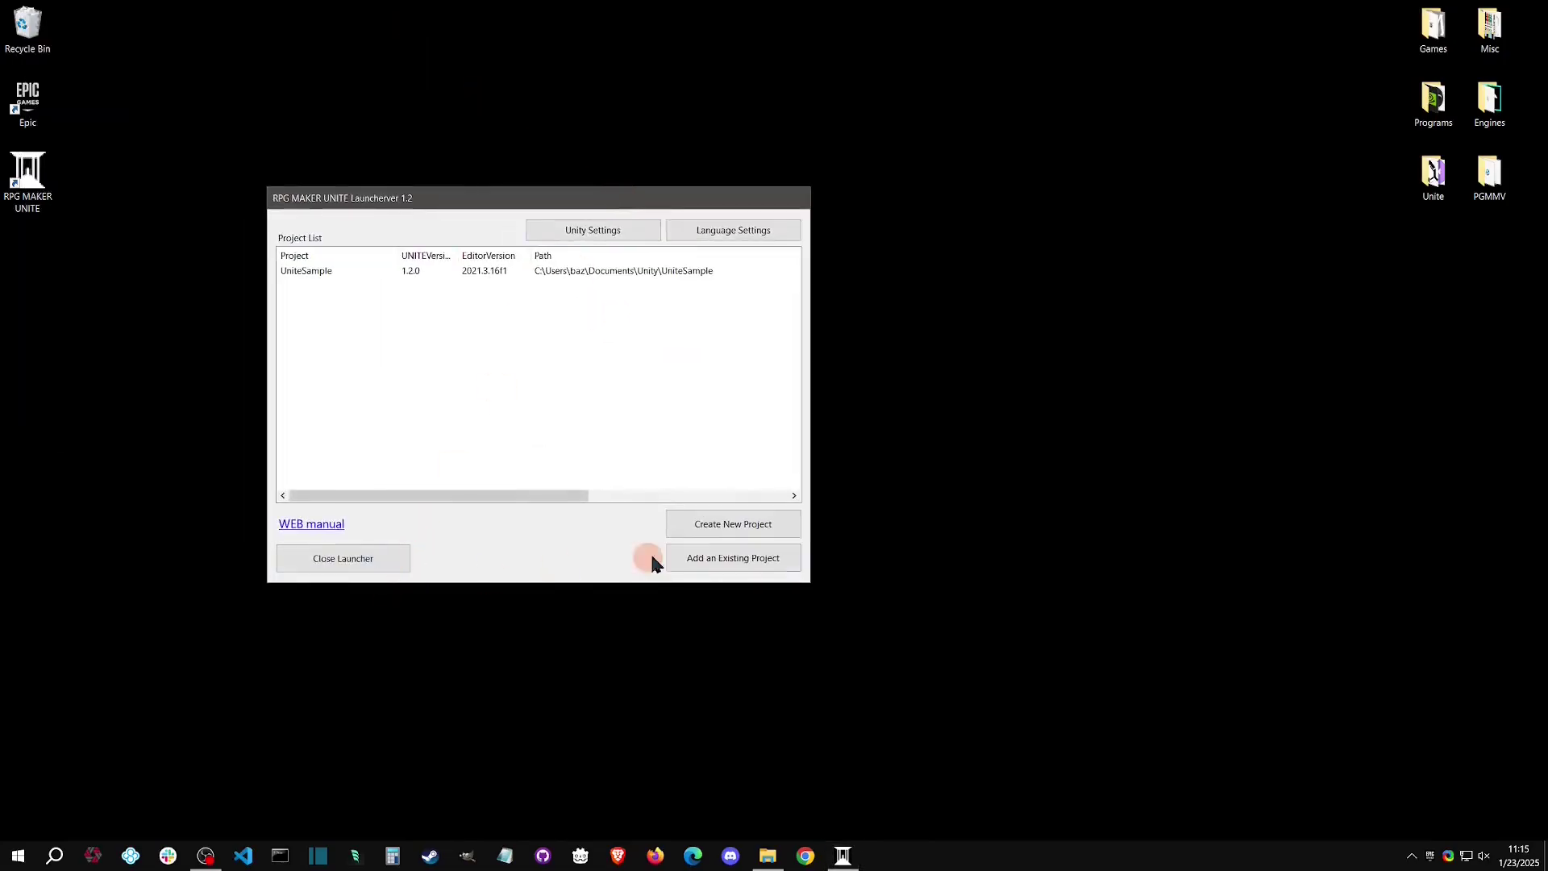
# For a new project, create a UniteTutorial folder in the Unity folder and select it.
pyautogui.click(743, 528)
pyautogui.click(692, 287)
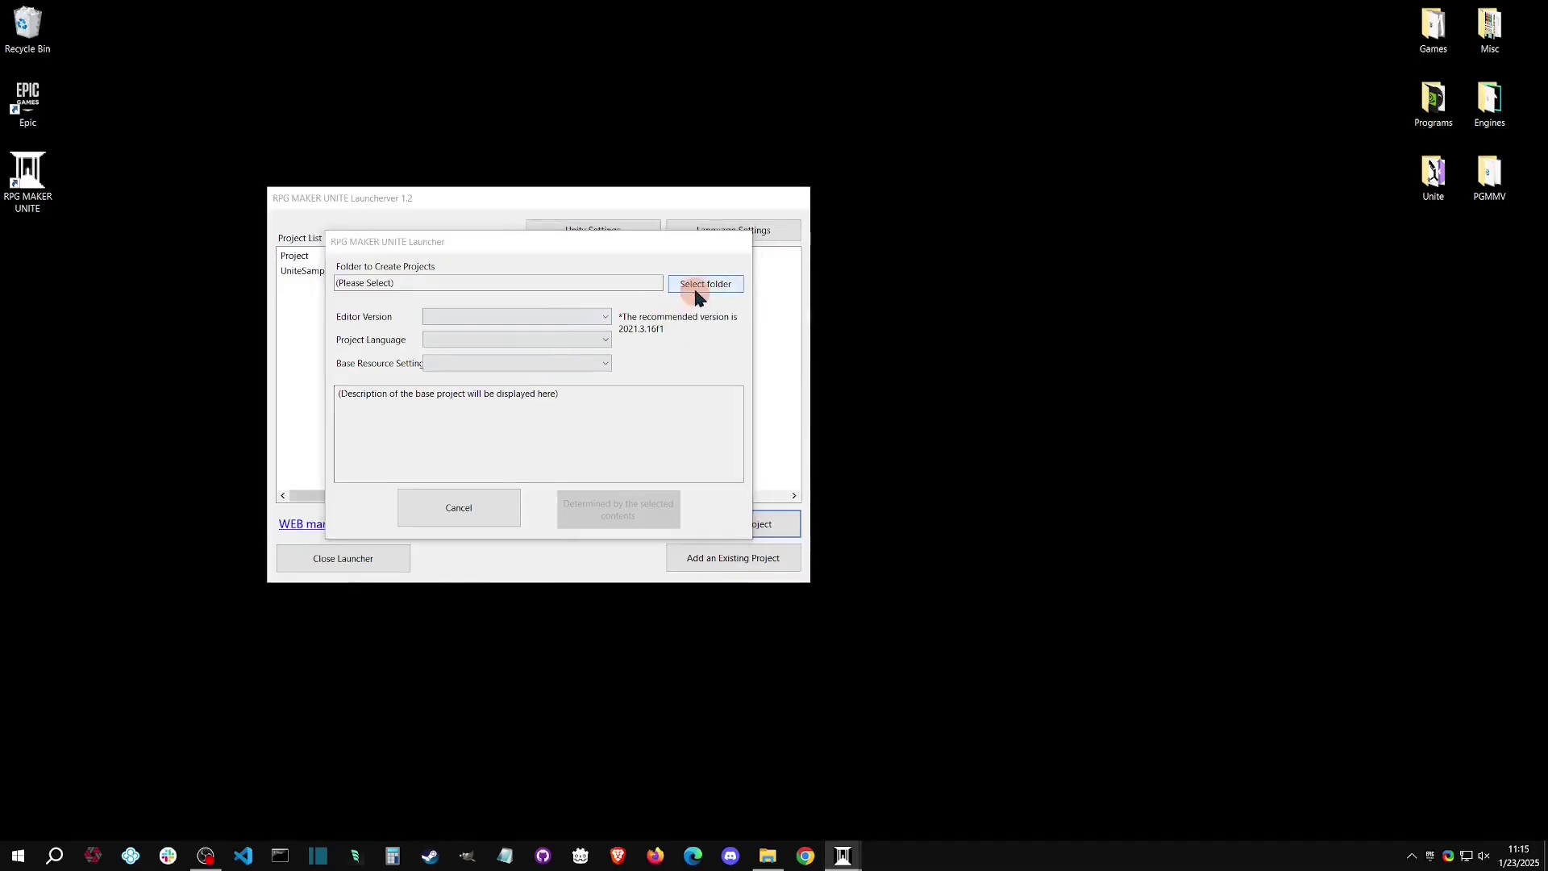
pyautogui.click(556, 288)
pyautogui.rightClick(564, 444)
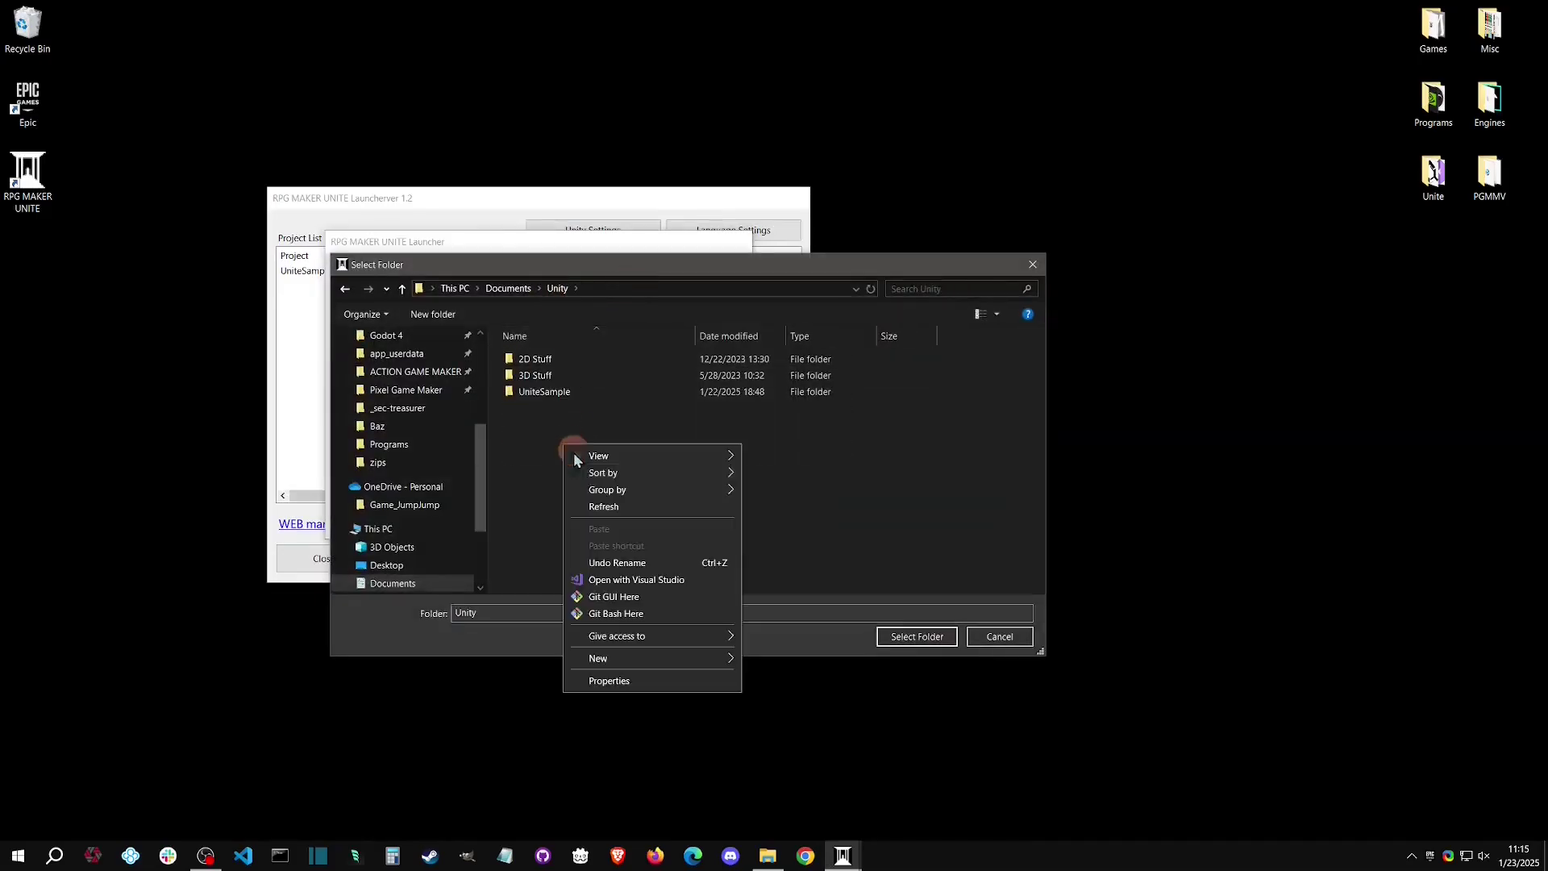
pyautogui.moveTo(630, 659)
pyautogui.click(772, 657)
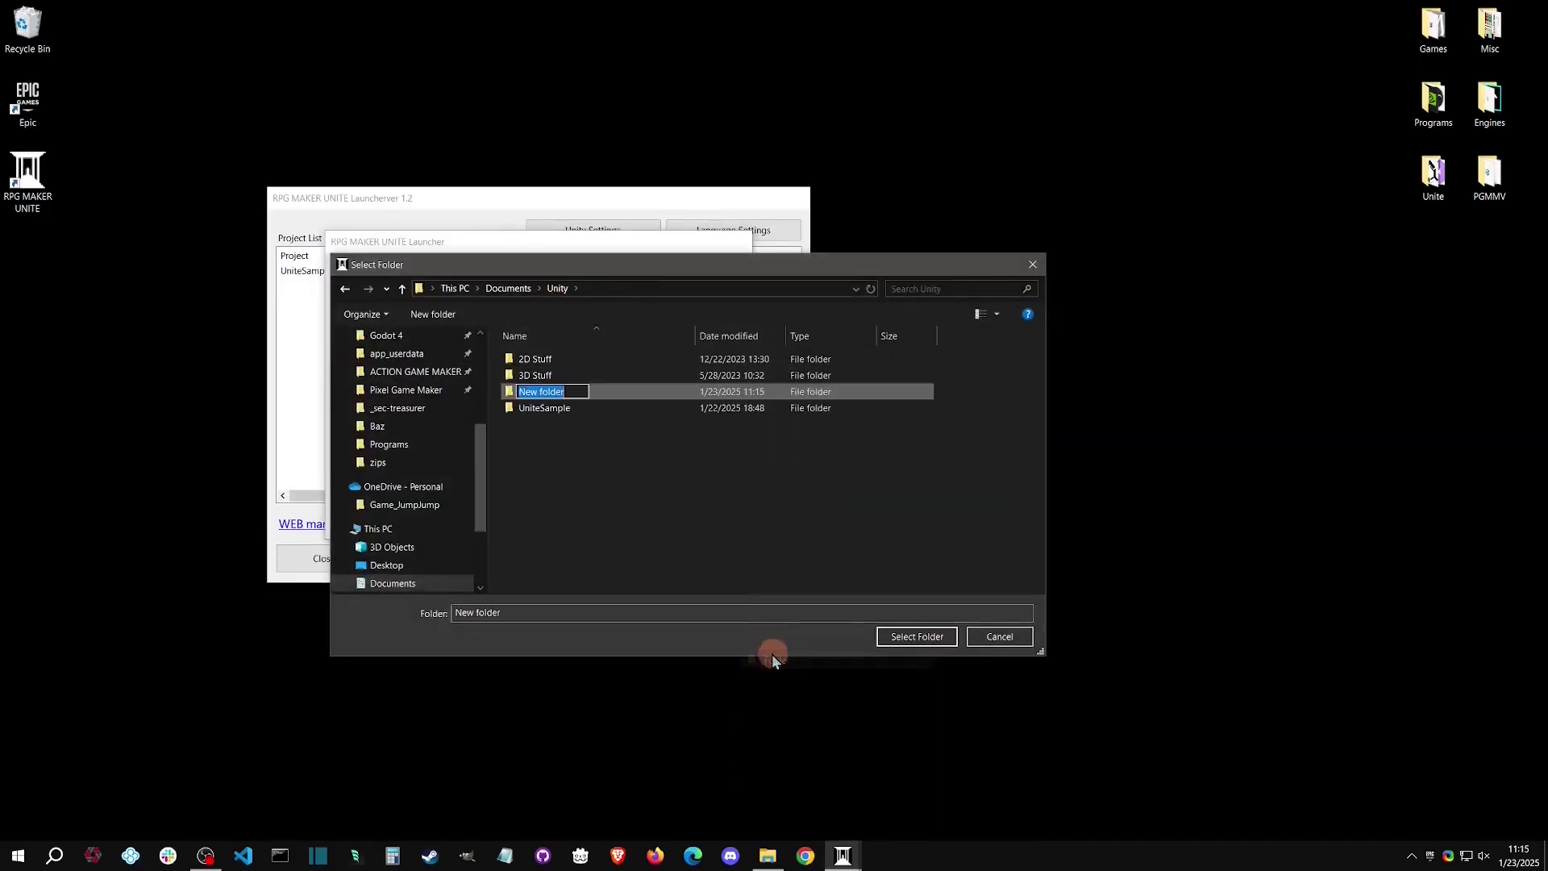
pyautogui.write('UniteTutorial')
pyautogui.press('Return')
pyautogui.click(911, 637)
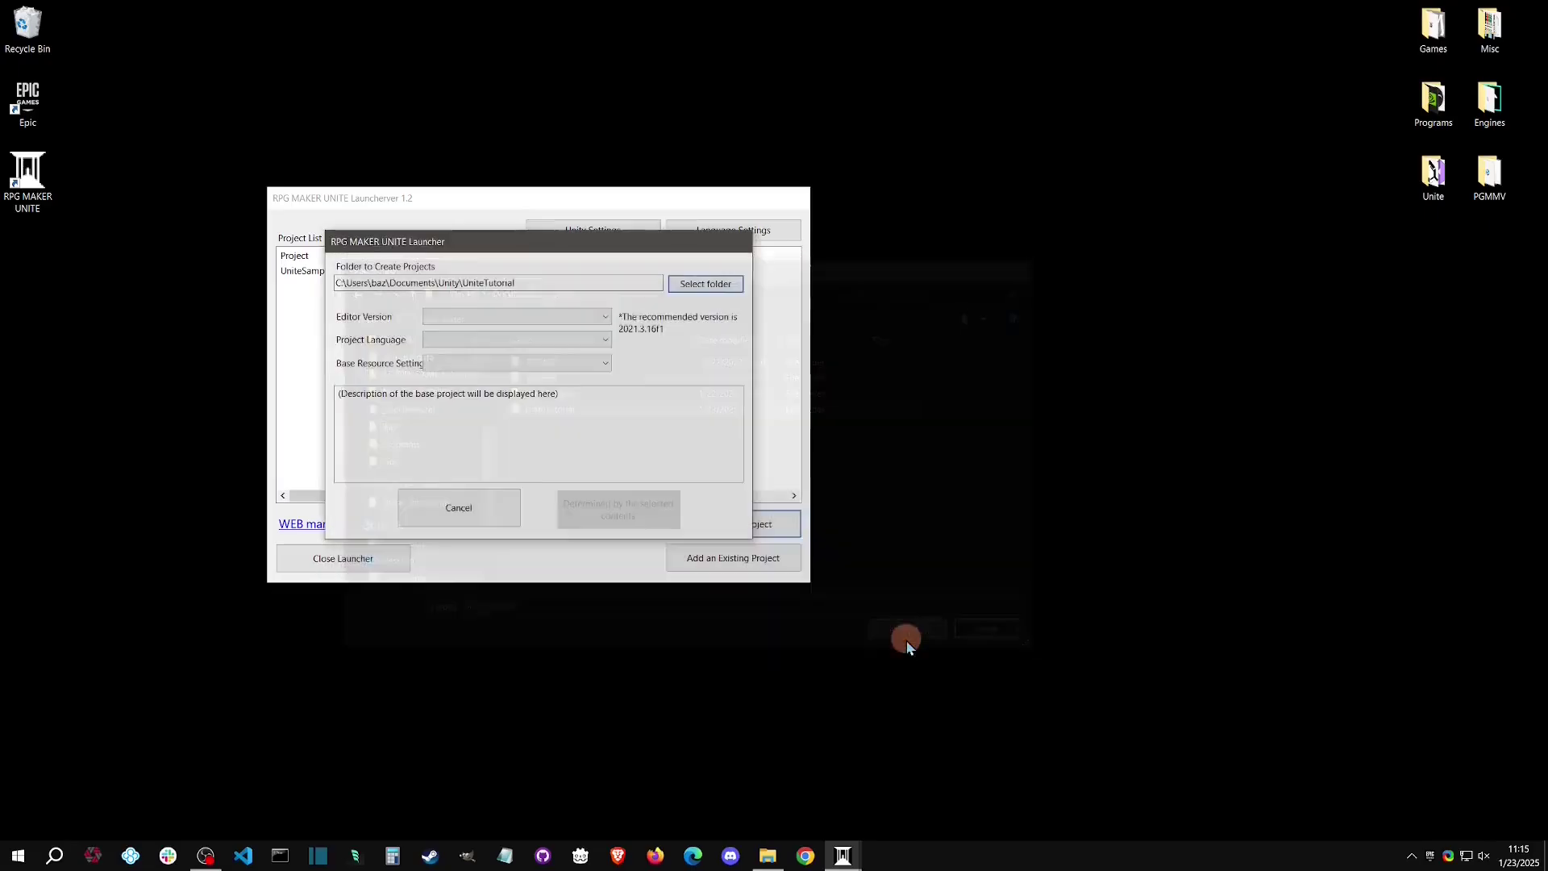
# Choose editor 2021.3.16f1, English and base resource data-only, then create the project.
pyautogui.click(479, 320)
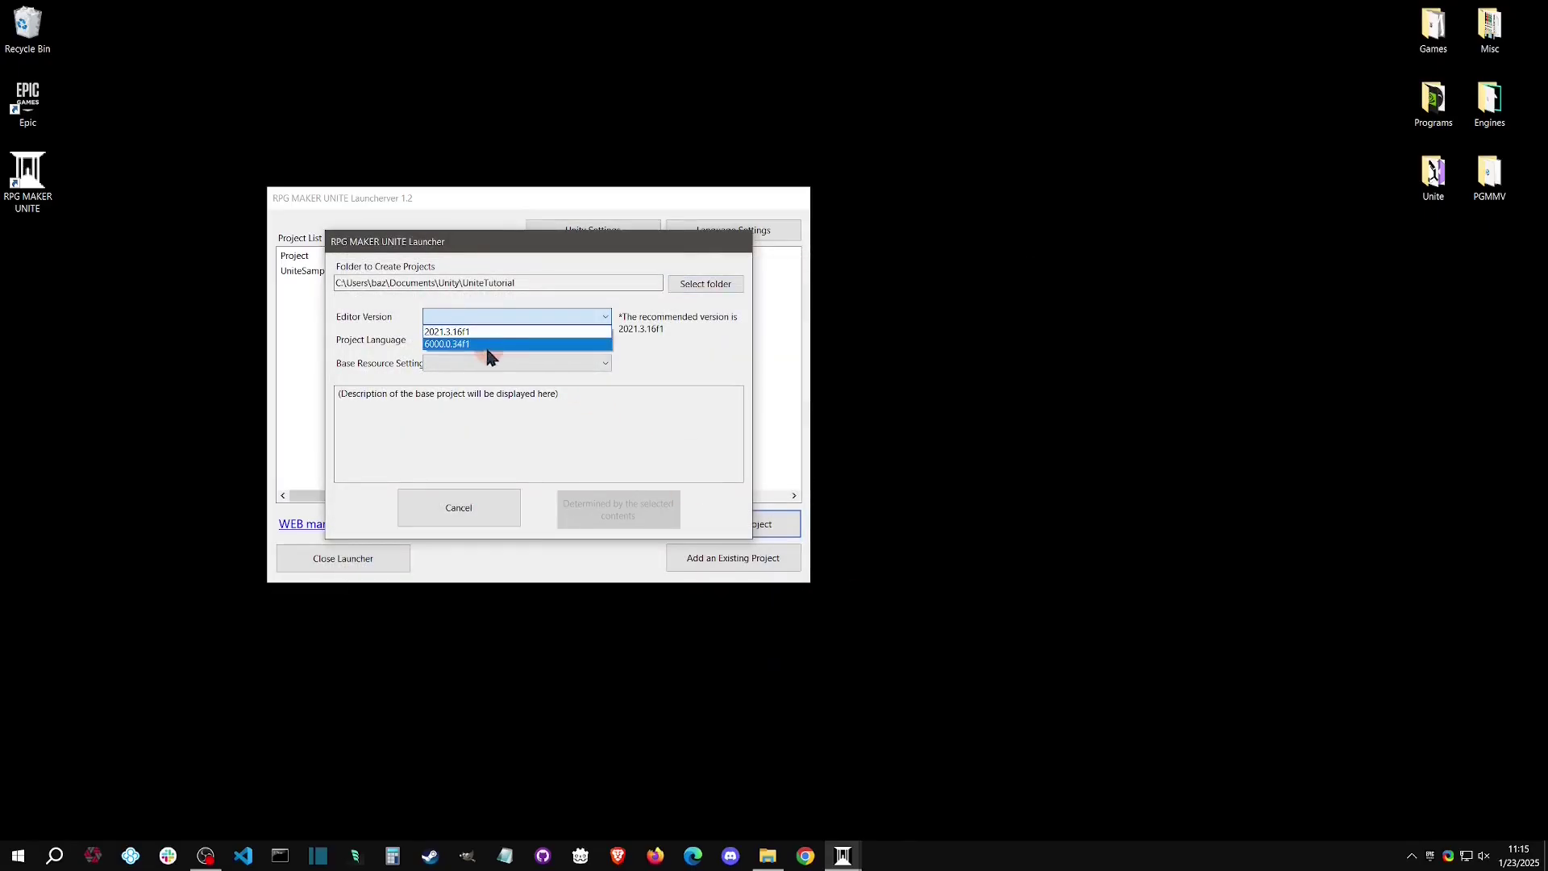
pyautogui.click(481, 321)
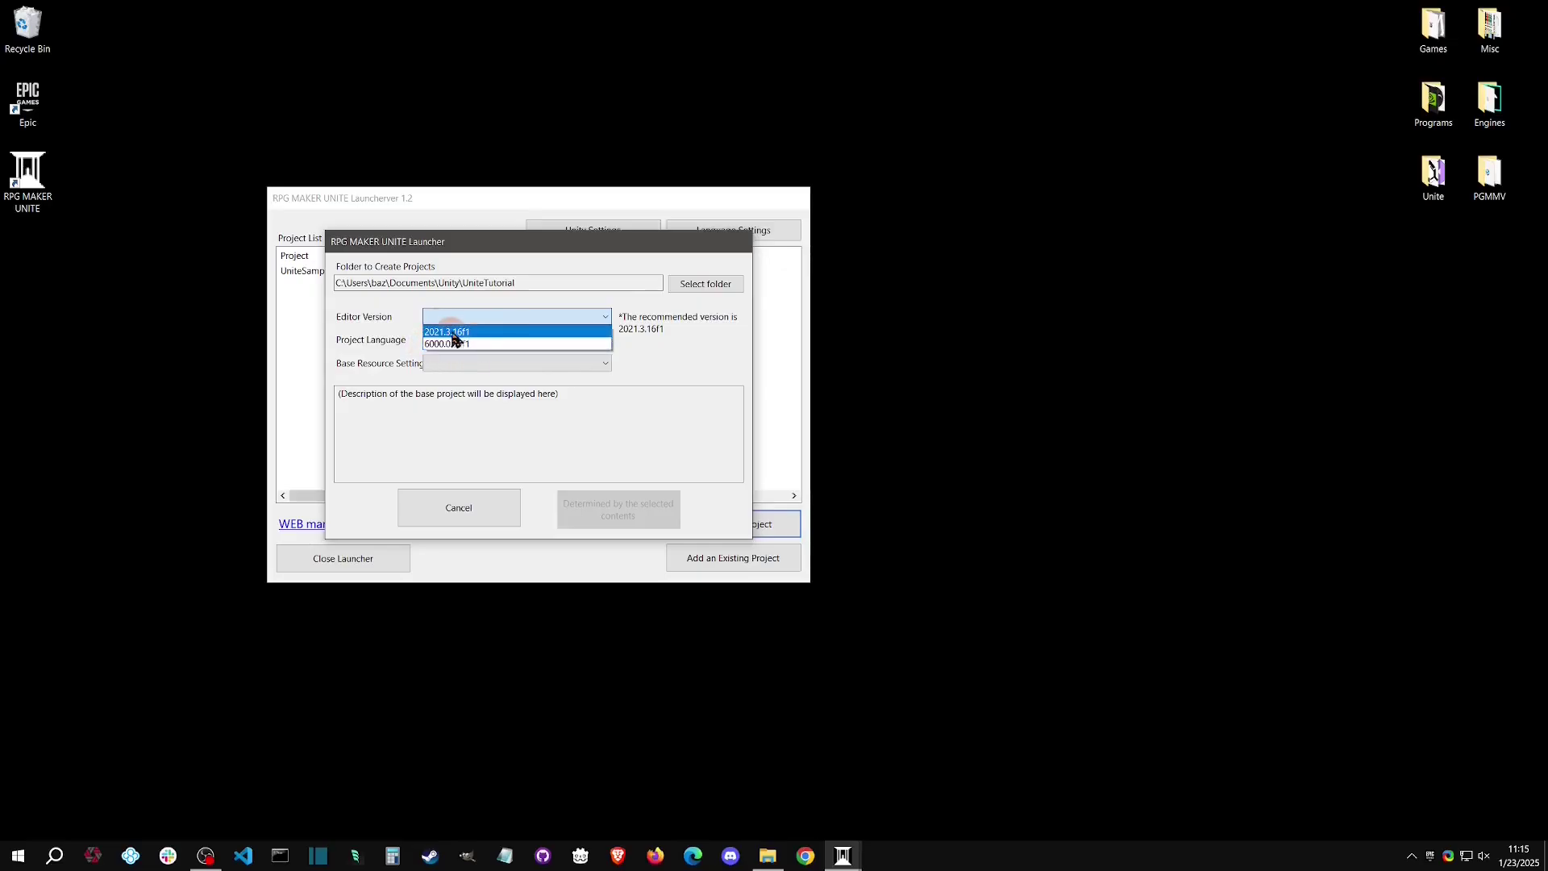
pyautogui.click(485, 332)
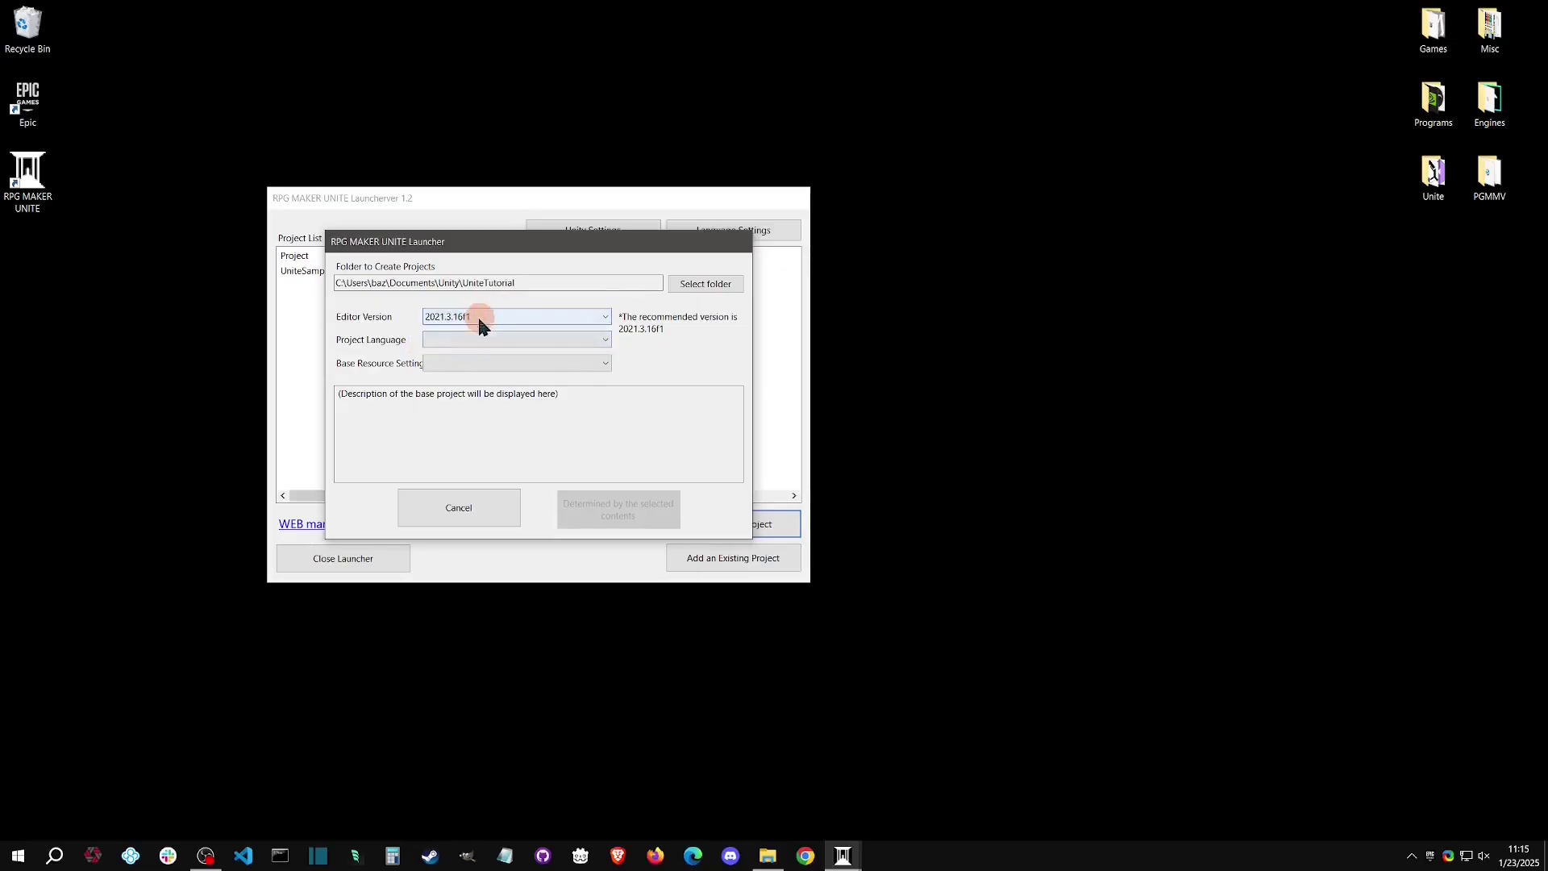
pyautogui.click(478, 315)
pyautogui.click(475, 333)
pyautogui.click(487, 337)
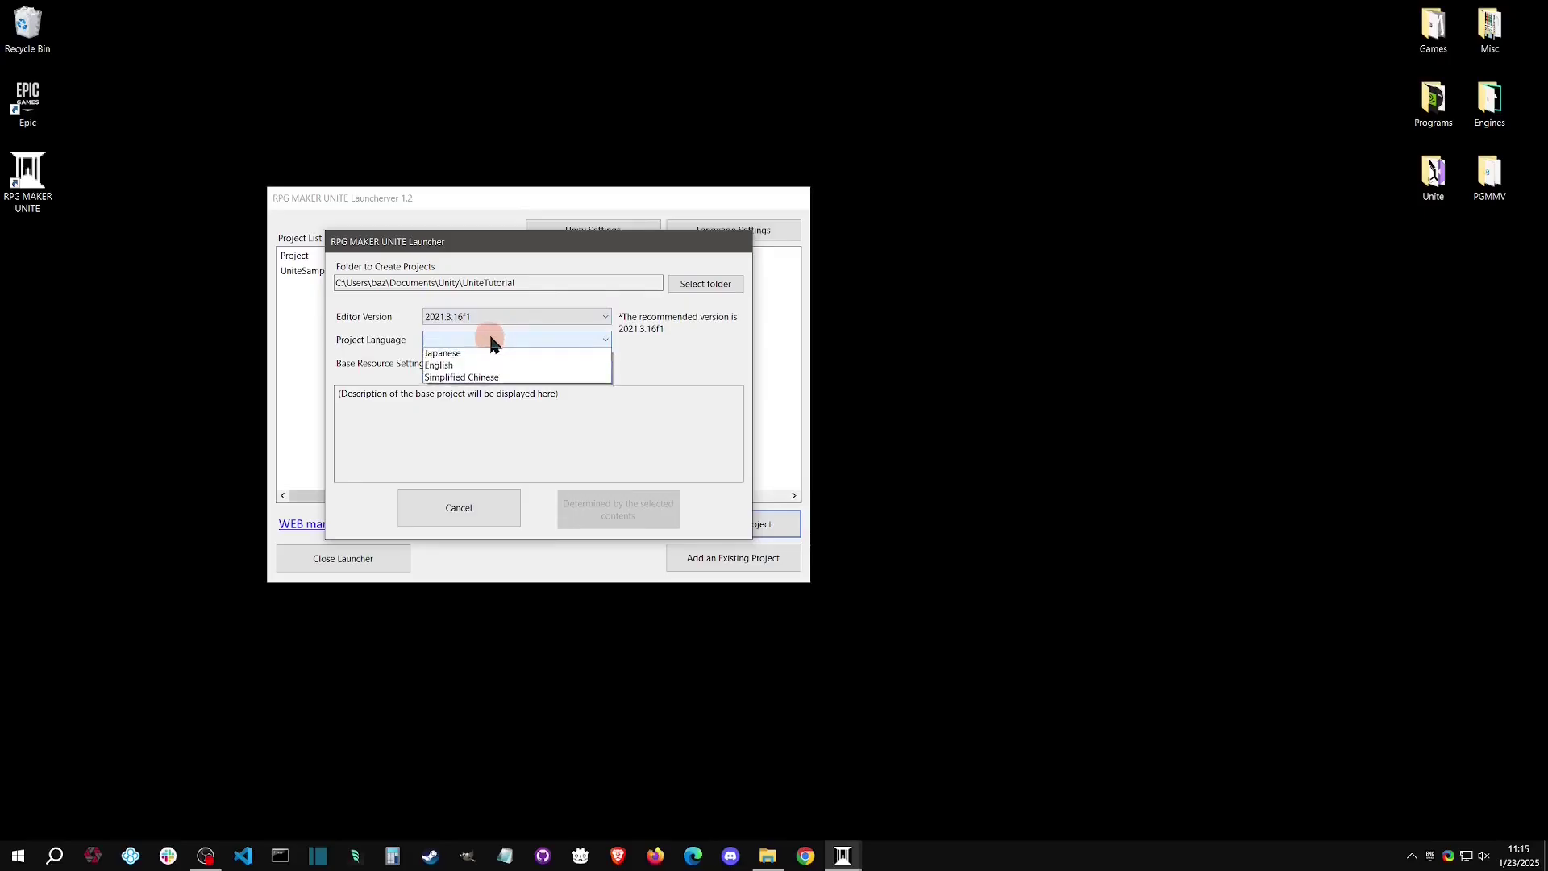
pyautogui.click(476, 370)
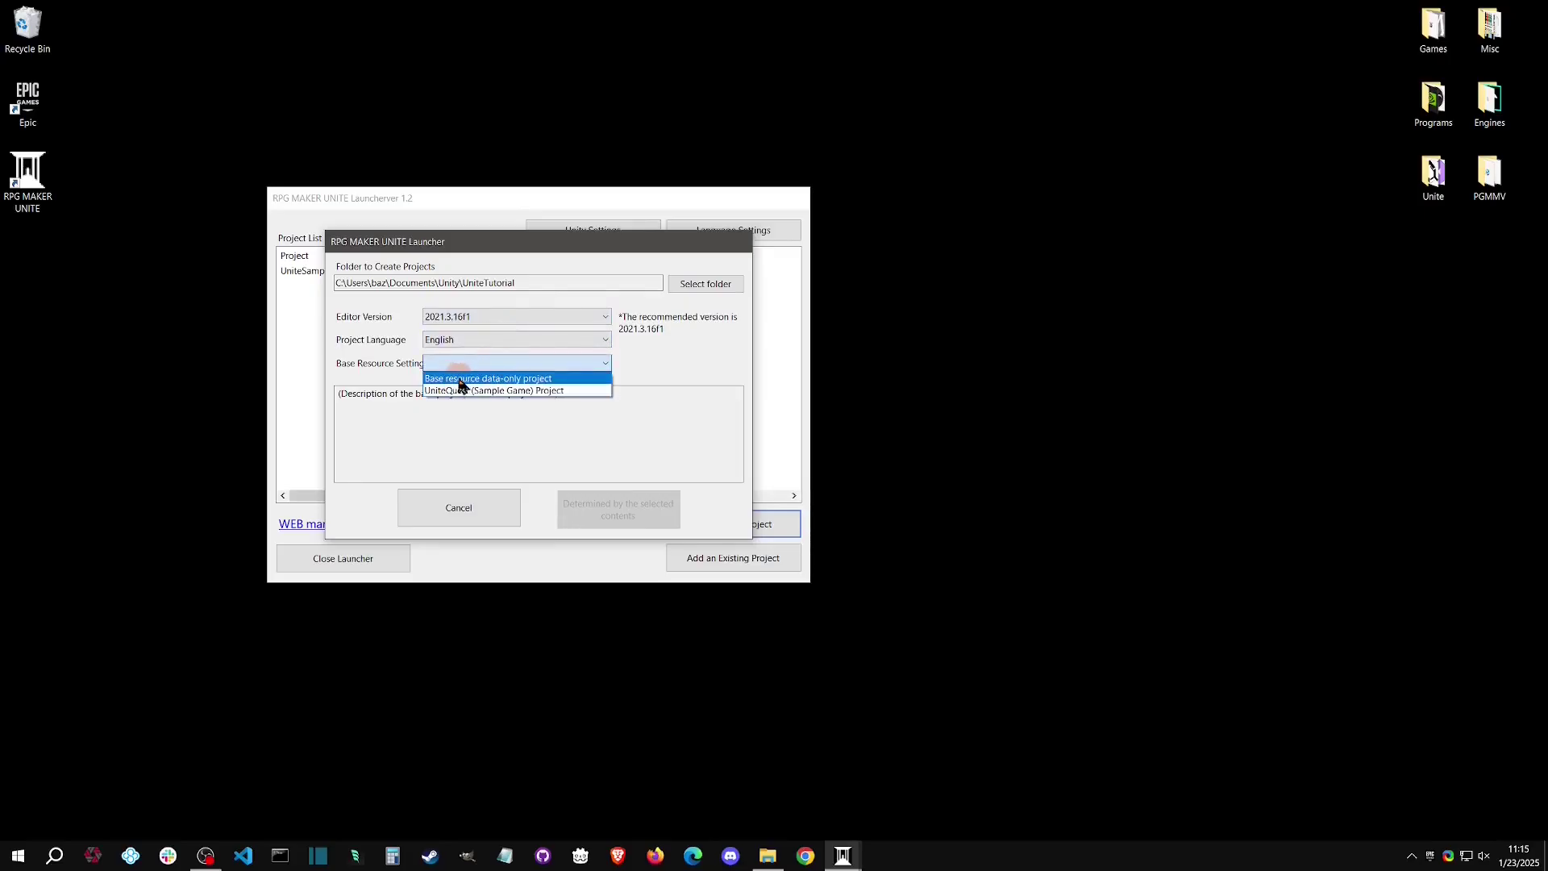
pyautogui.click(542, 378)
pyautogui.click(618, 509)
pyautogui.click(832, 494)
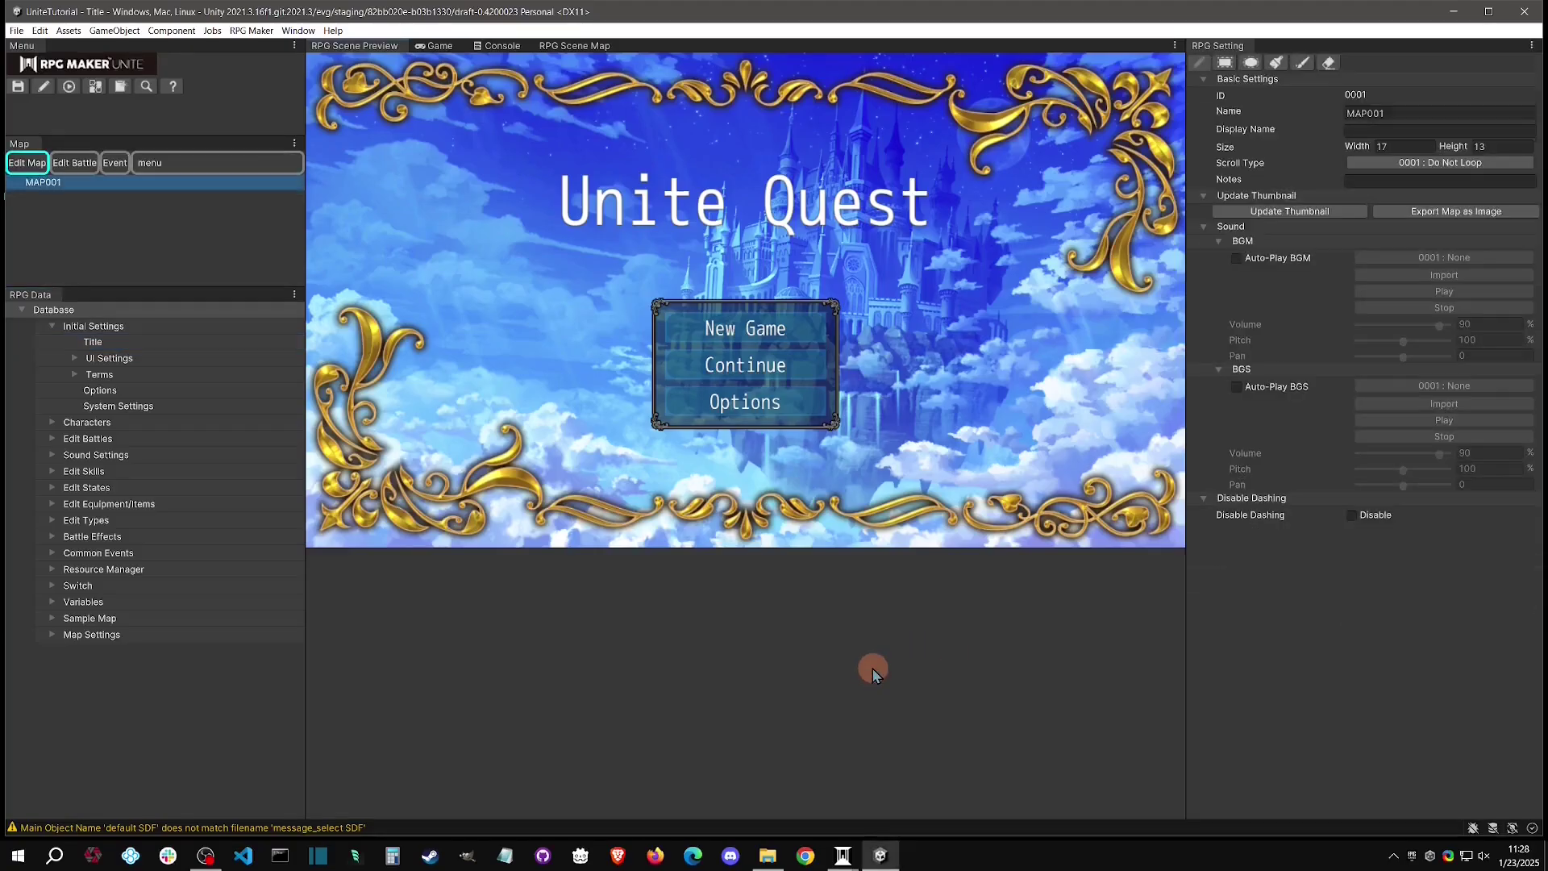
# Create a new blank map from MAP001 and name it 'Map with tilesets'.
pyautogui.rightClick(155, 184)
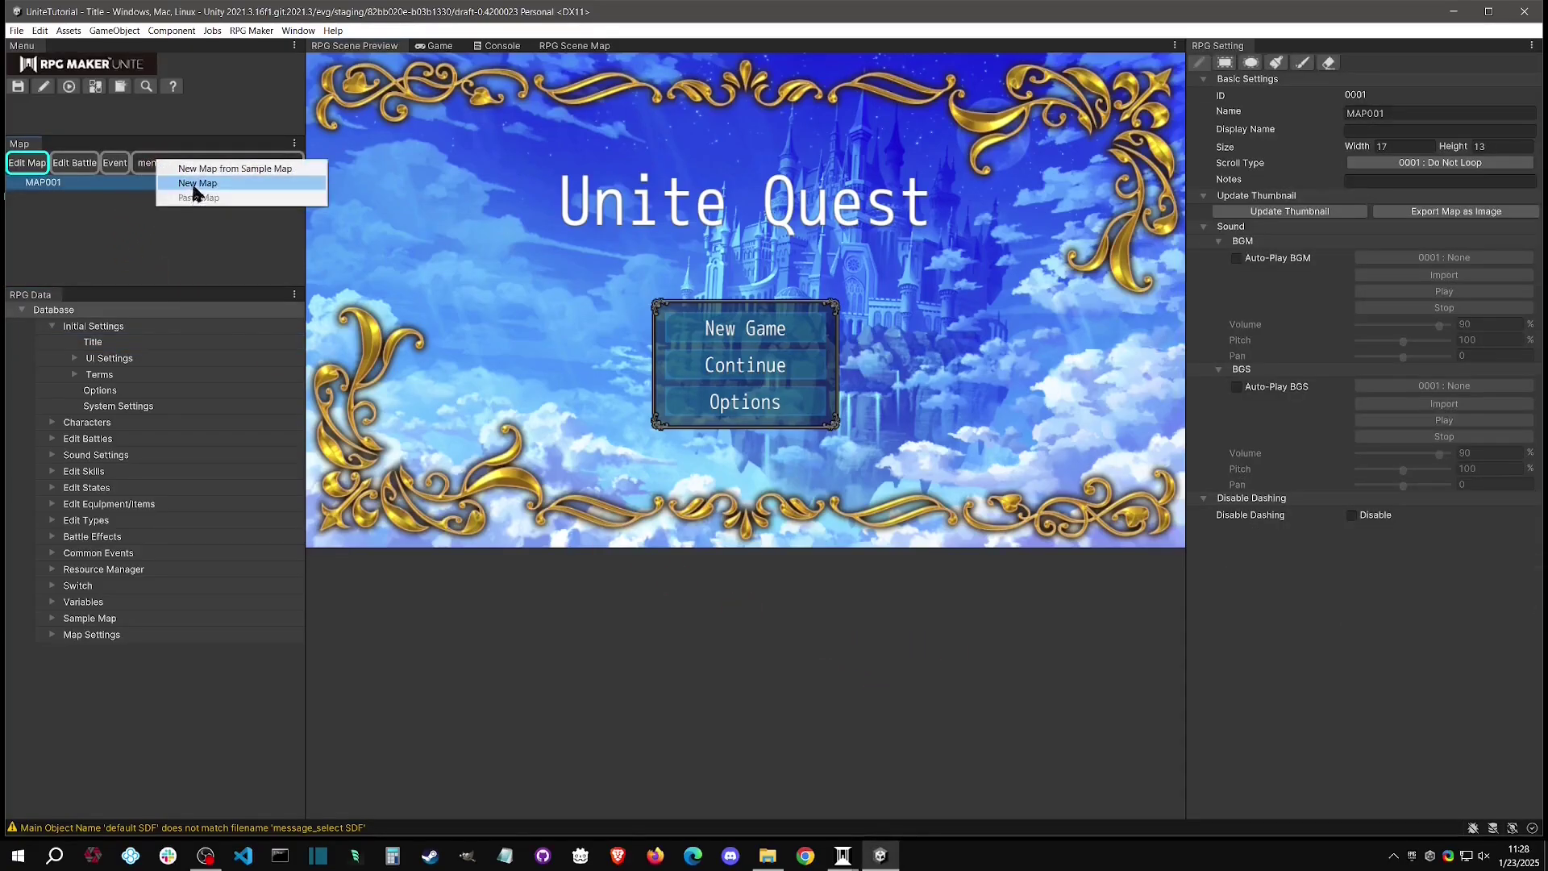
pyautogui.click(197, 185)
pyautogui.click(1371, 113)
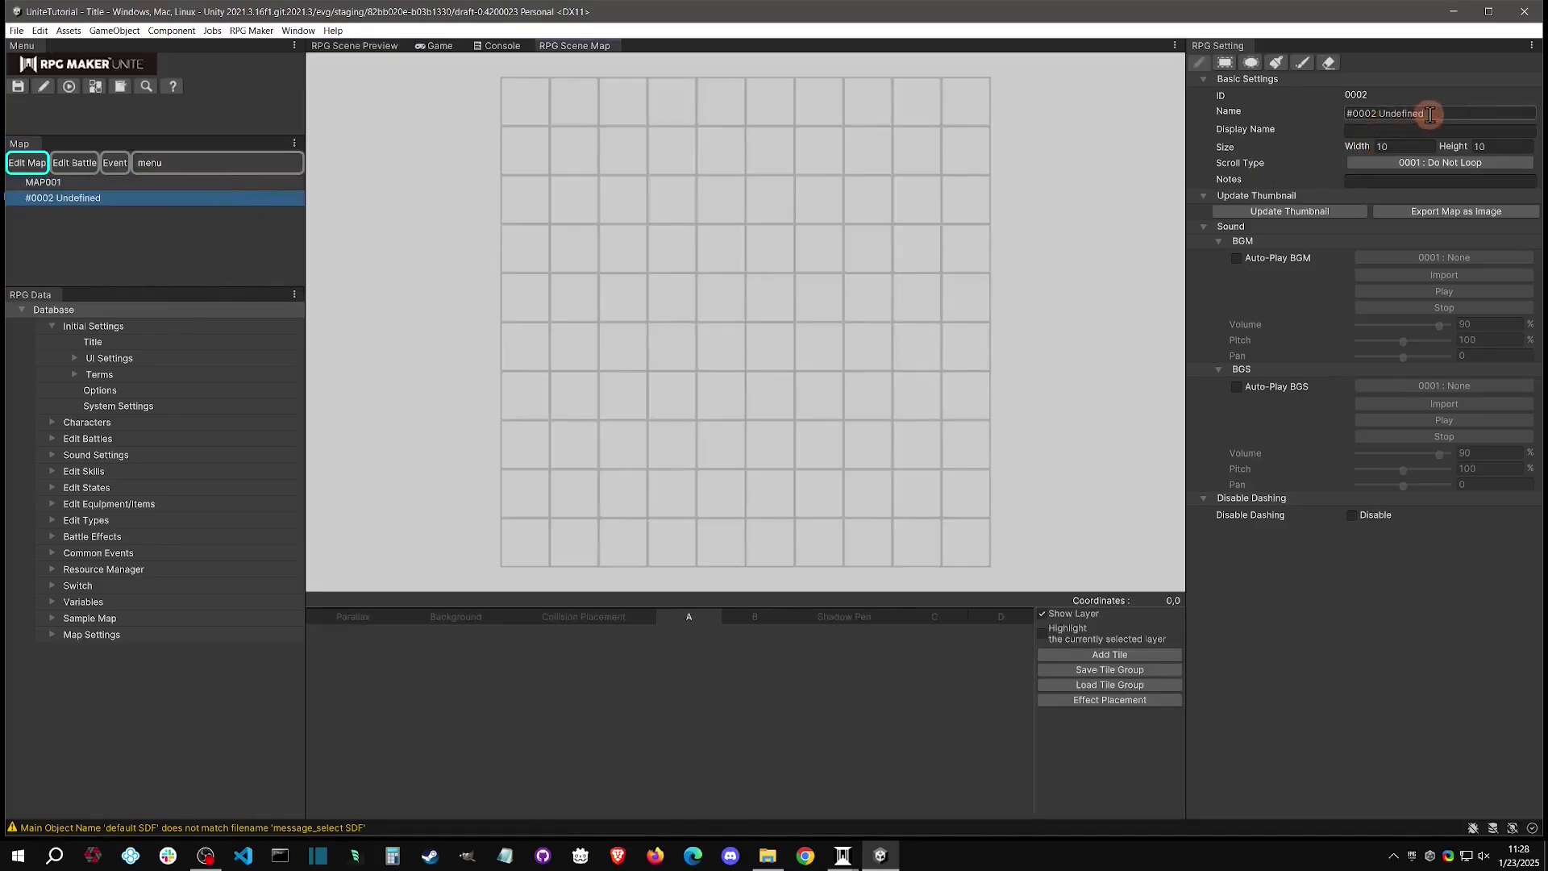
pyautogui.write('Map ')
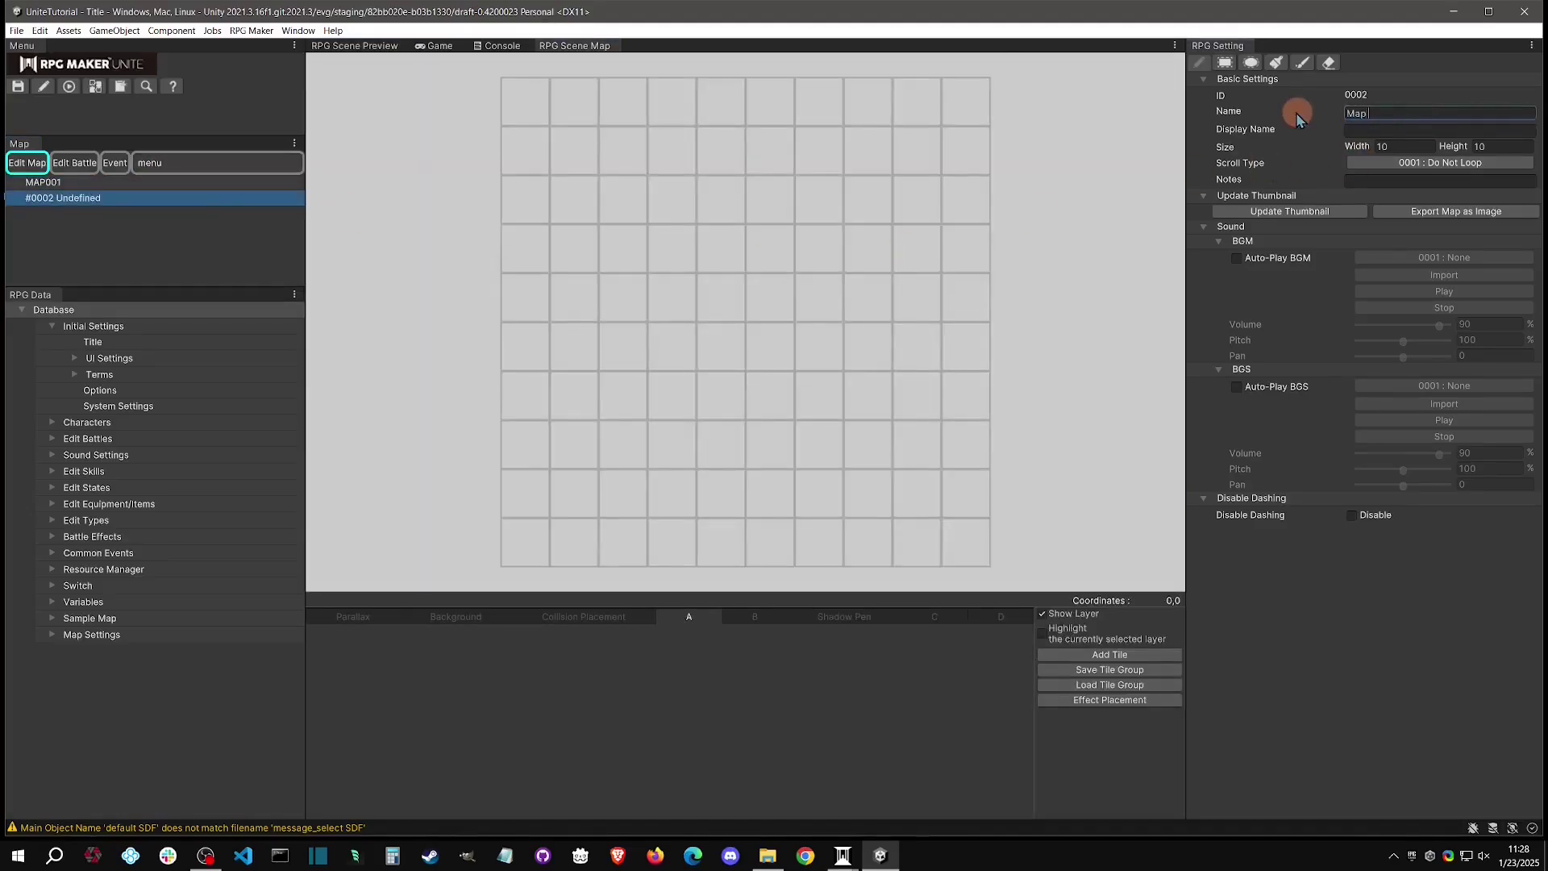
pyautogui.write('with tilesets')
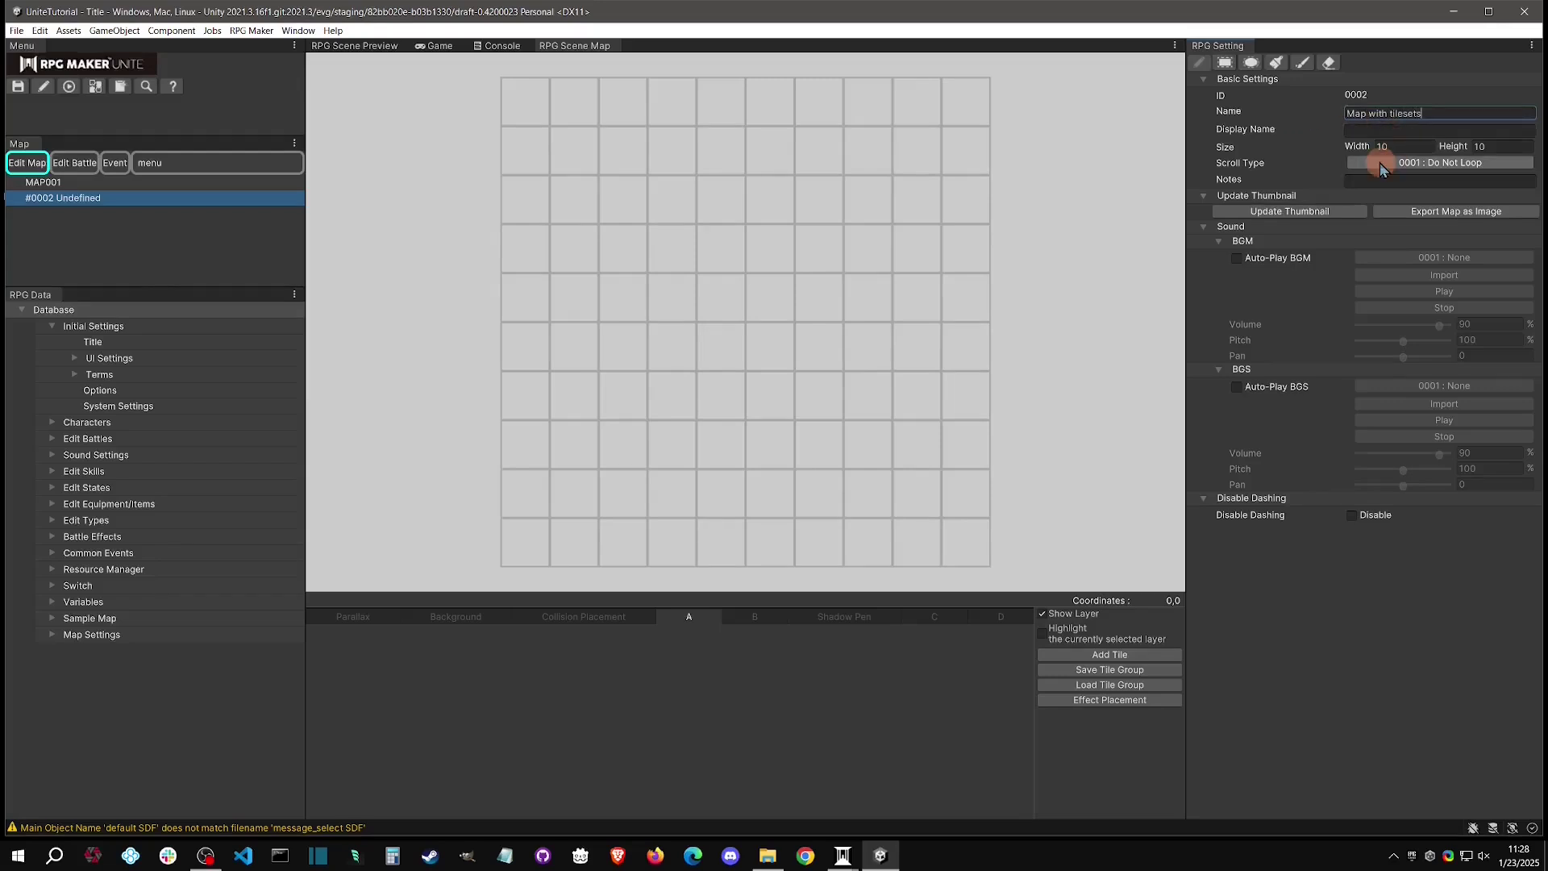
pyautogui.click(1370, 129)
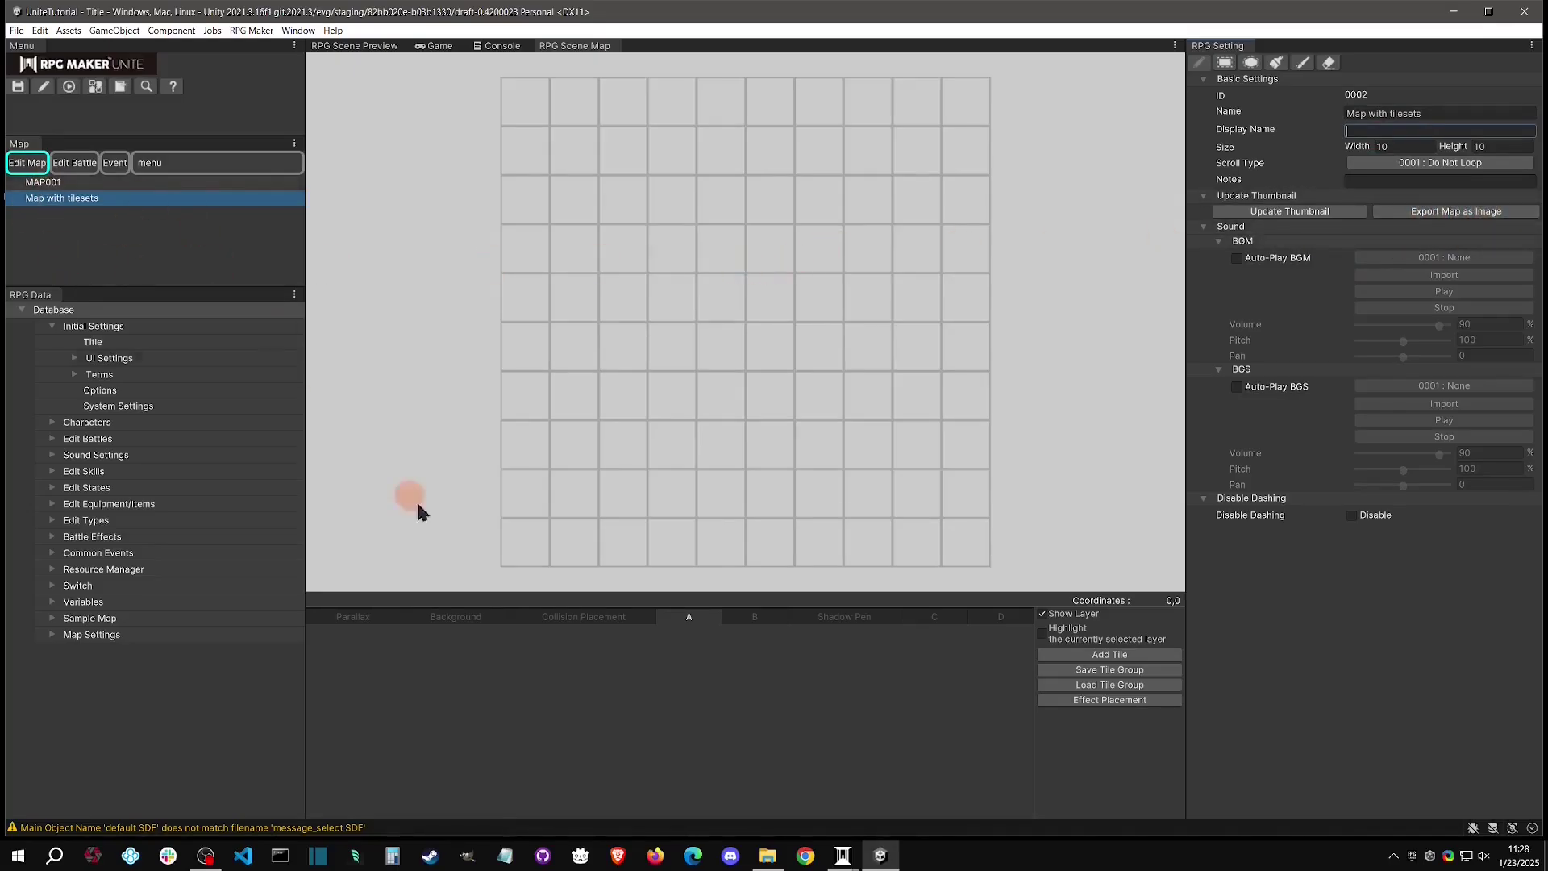
# Add the green grass tile to layer A's palette and select it.
pyautogui.click(761, 618)
pyautogui.click(997, 618)
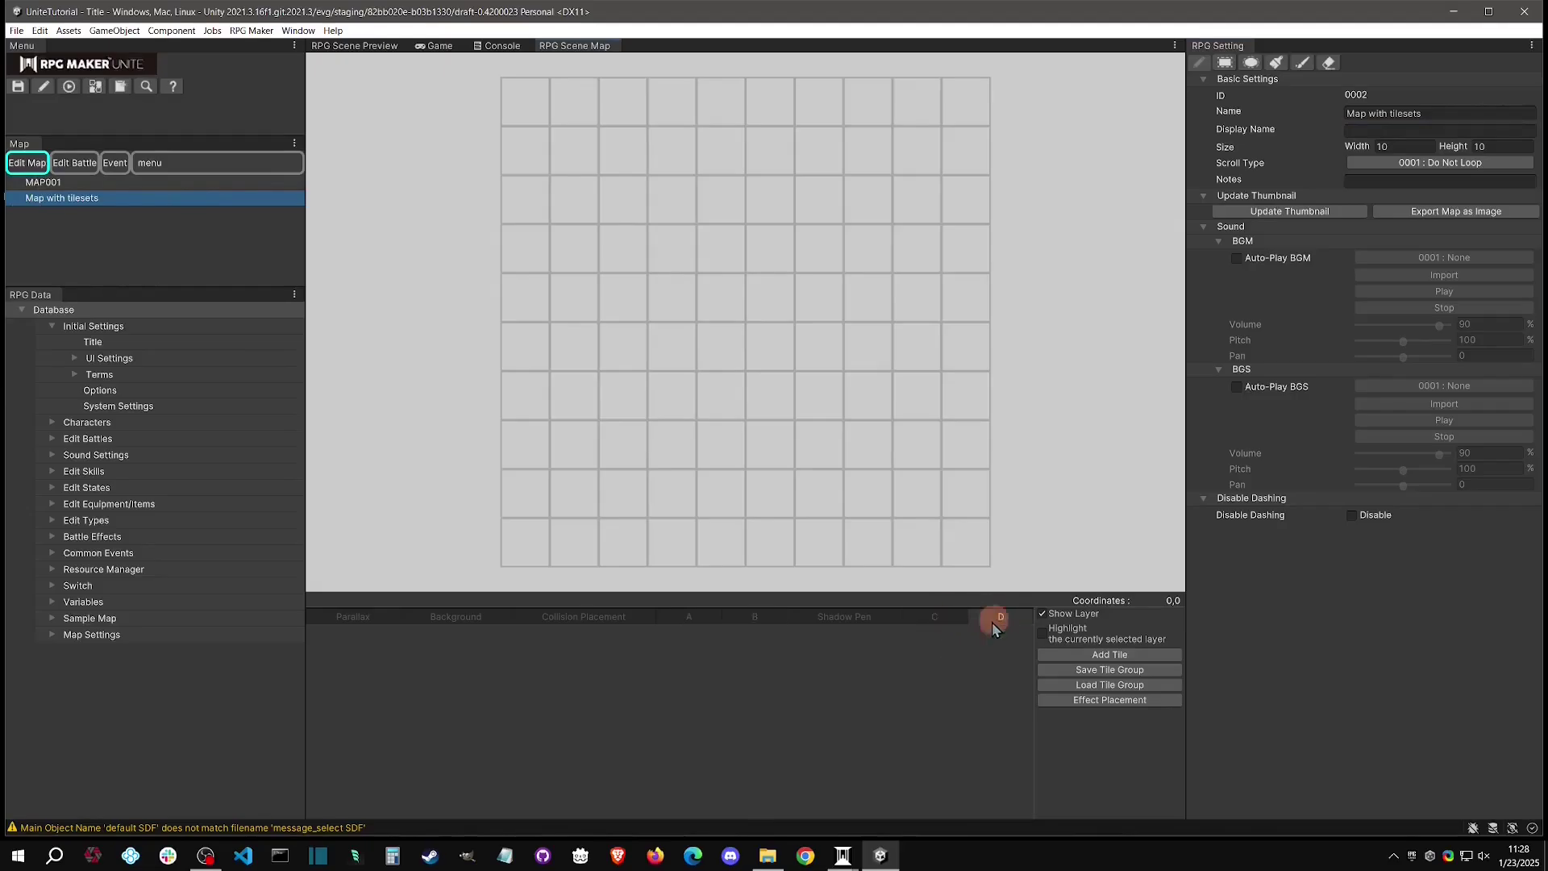
pyautogui.click(690, 621)
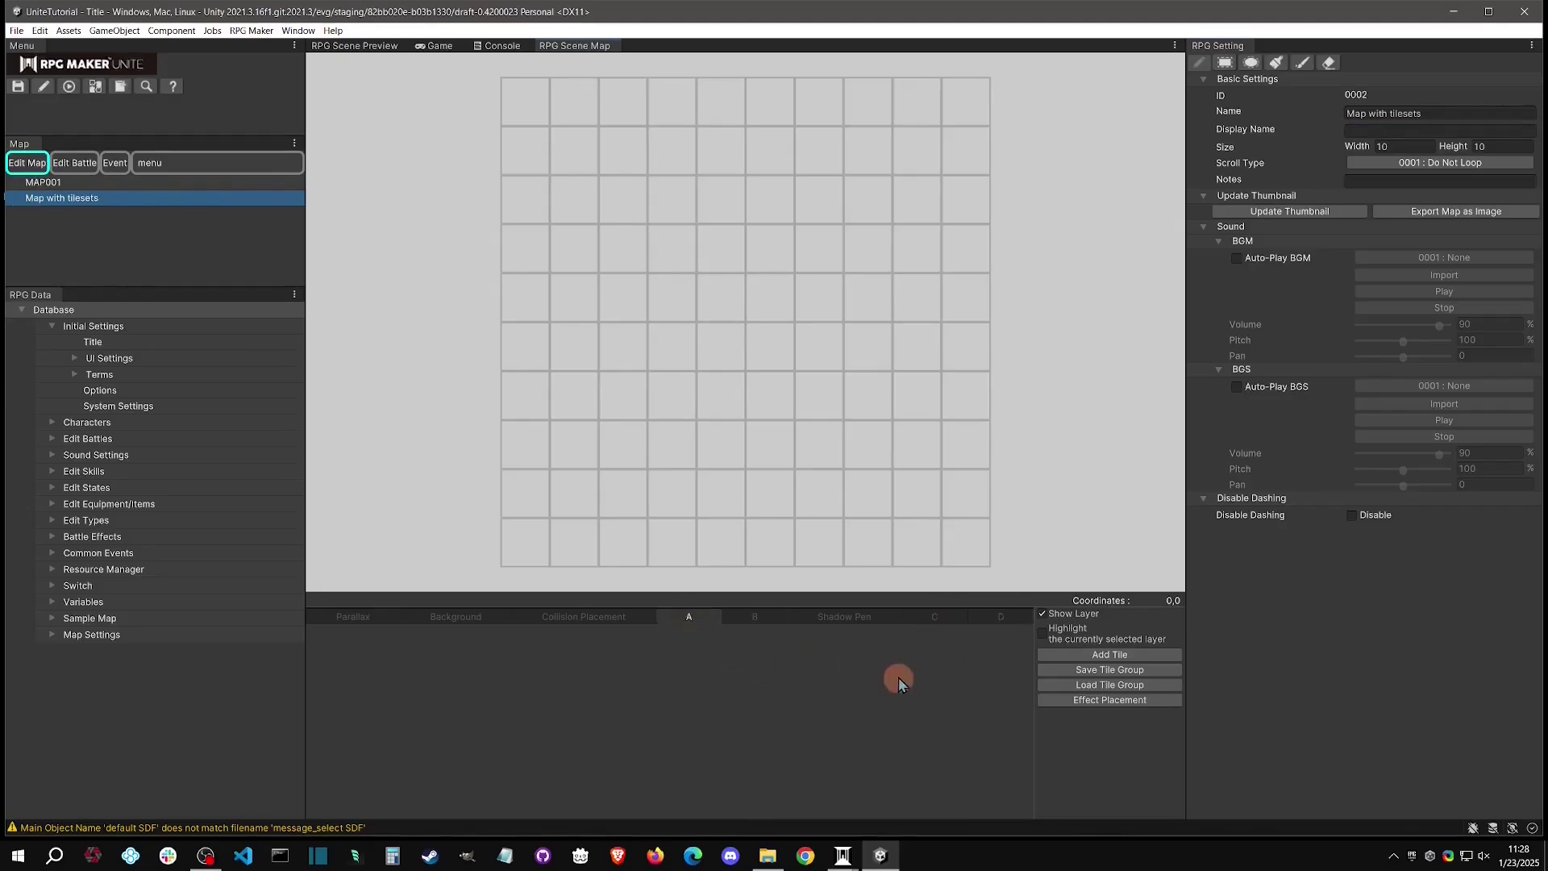
pyautogui.click(1127, 656)
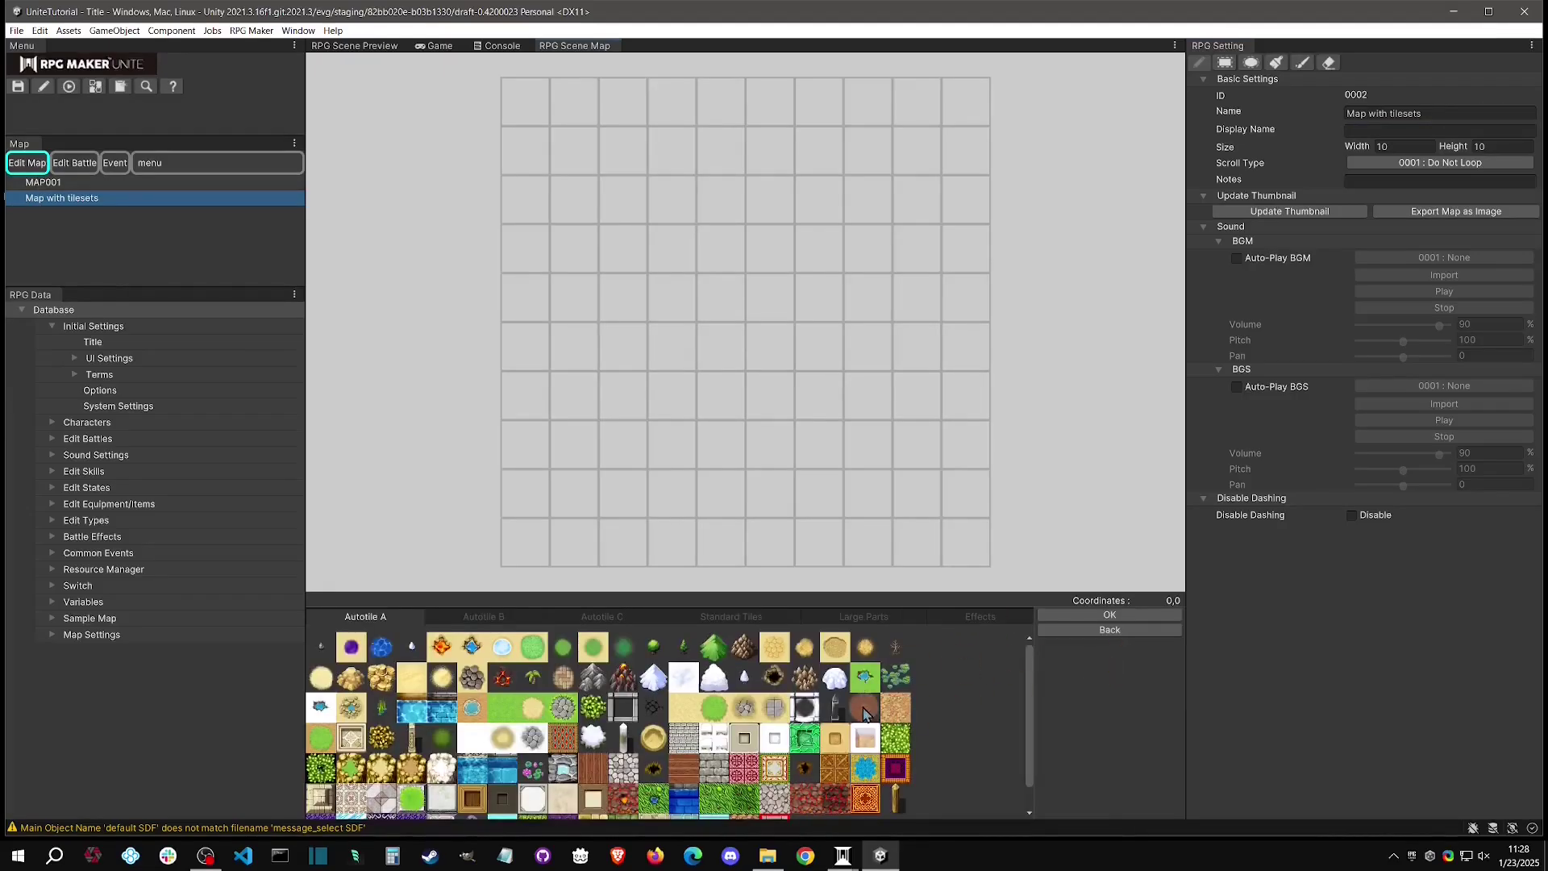
pyautogui.click(502, 709)
pyautogui.click(1144, 627)
pyautogui.click(395, 649)
pyautogui.click(322, 650)
# Fill the entire 10×10 map with grass using the fill tool.
pyautogui.click(1276, 62)
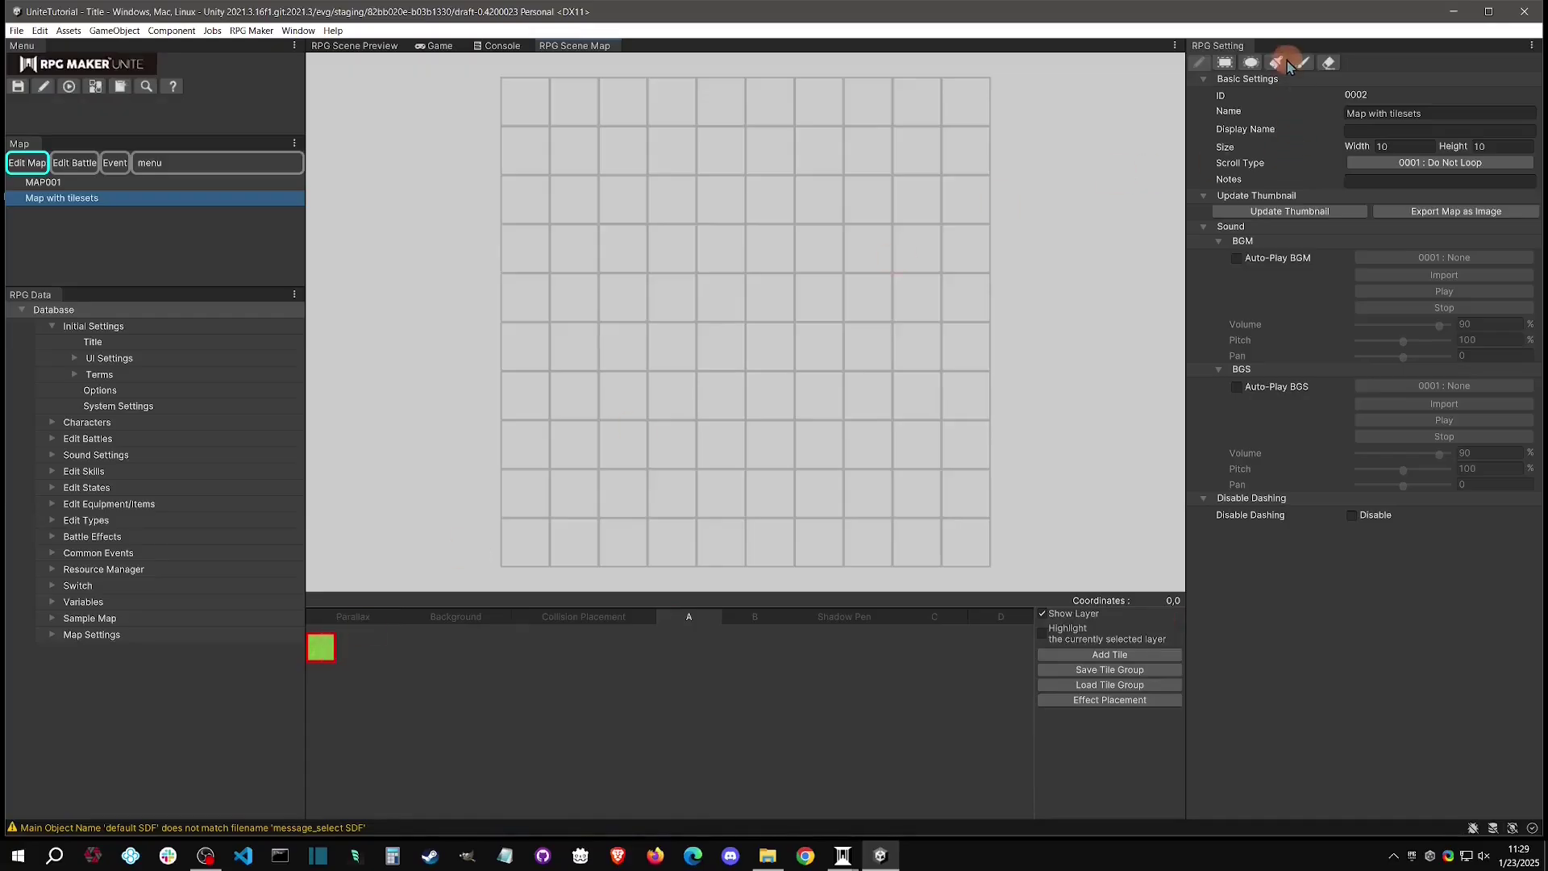
pyautogui.click(1034, 238)
pyautogui.click(833, 256)
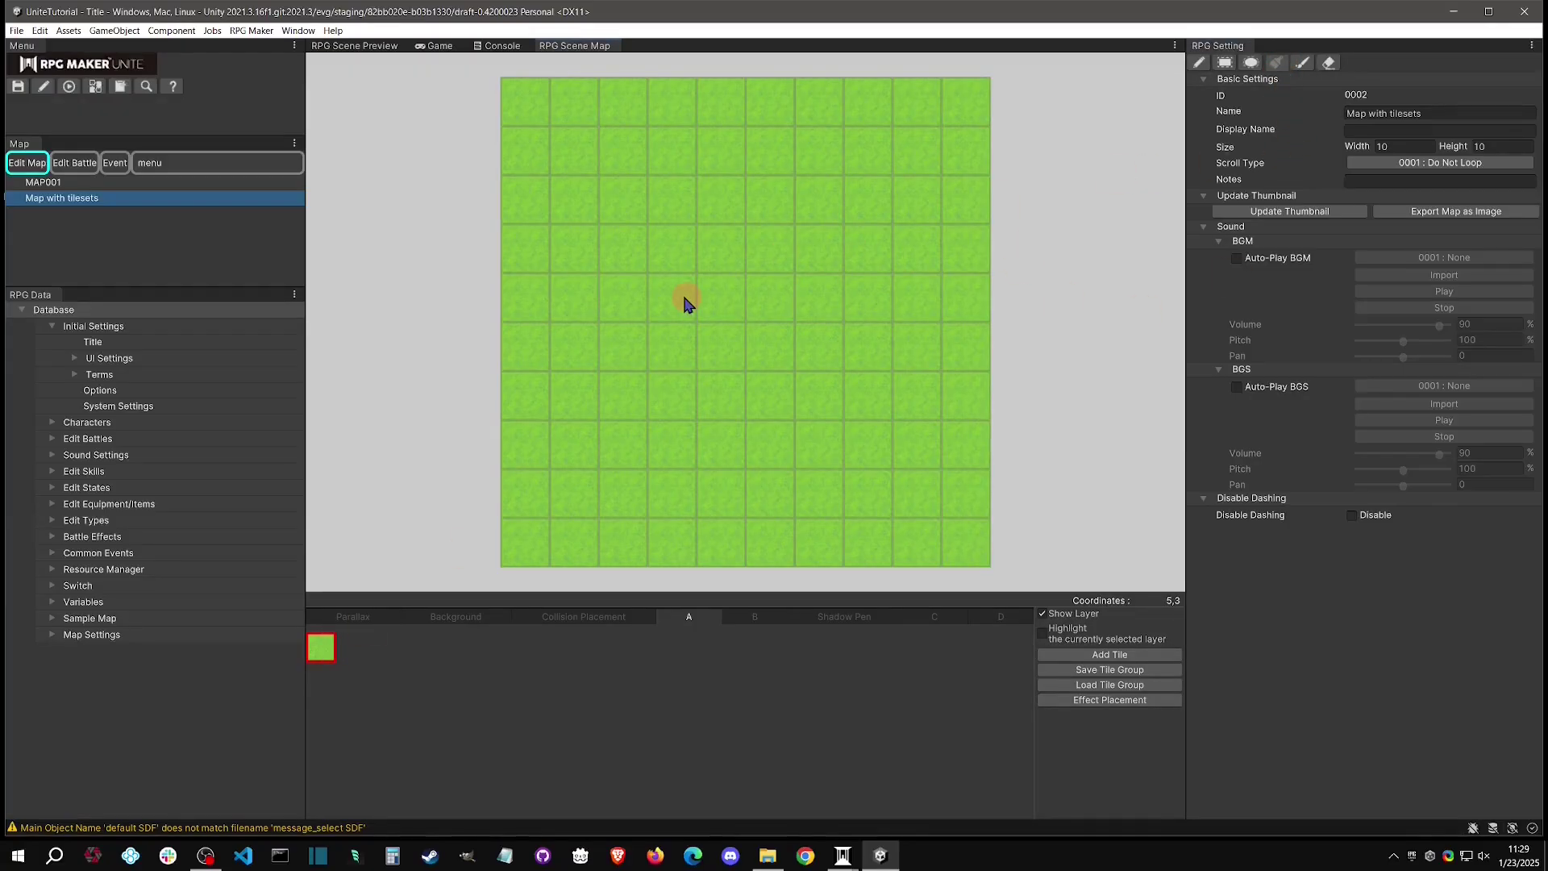
# Preview several tilesets, then load the #0002 World_A2 tile group and confirm with Execution.
pyautogui.click(1119, 692)
pyautogui.click(367, 406)
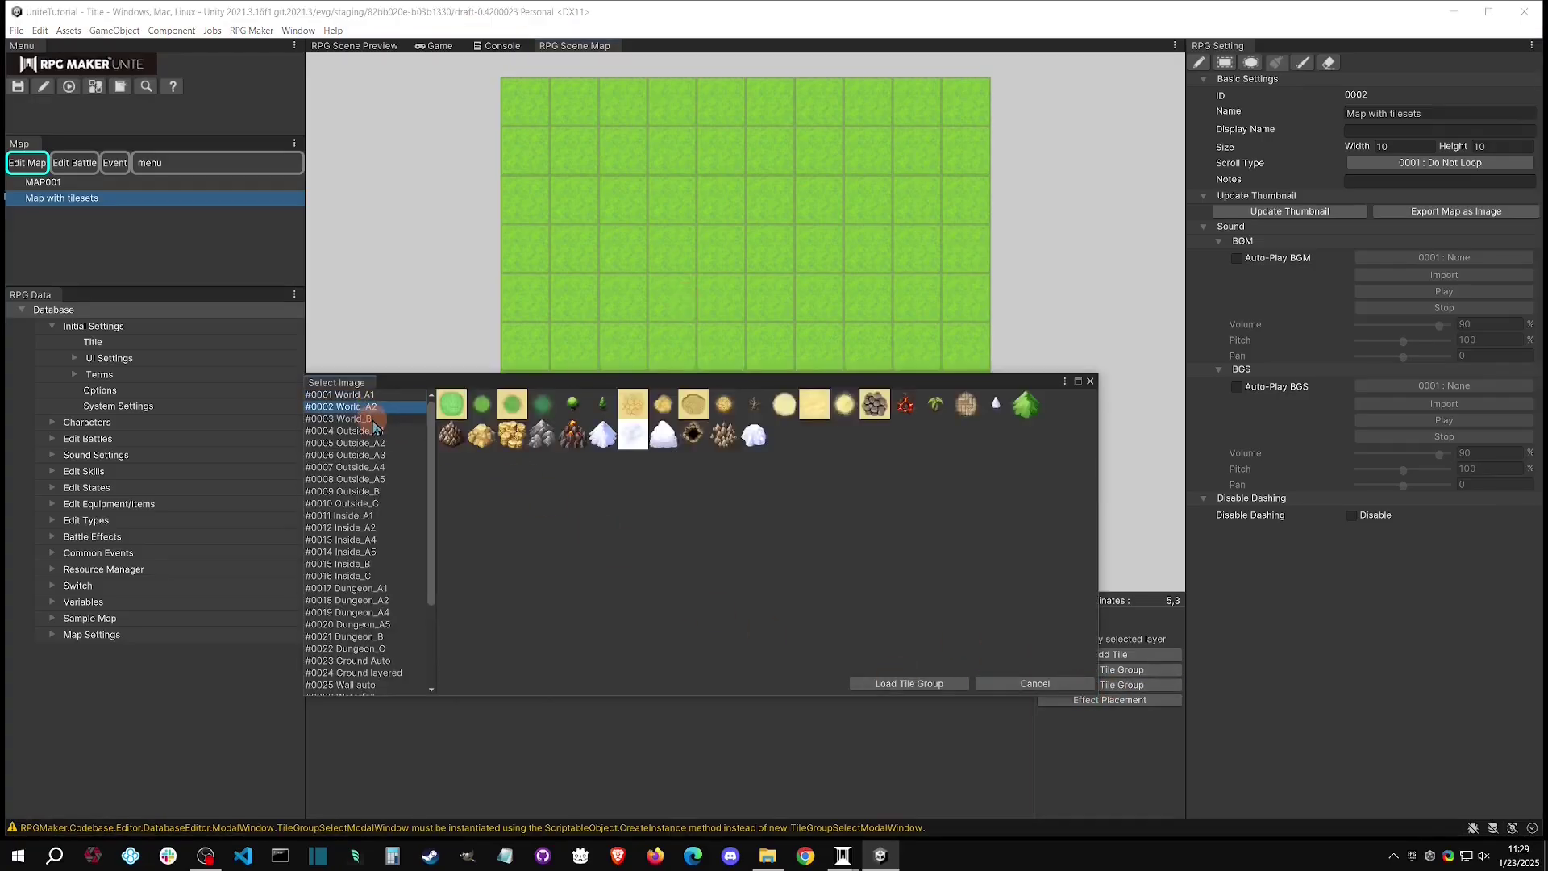
pyautogui.click(375, 420)
pyautogui.click(376, 433)
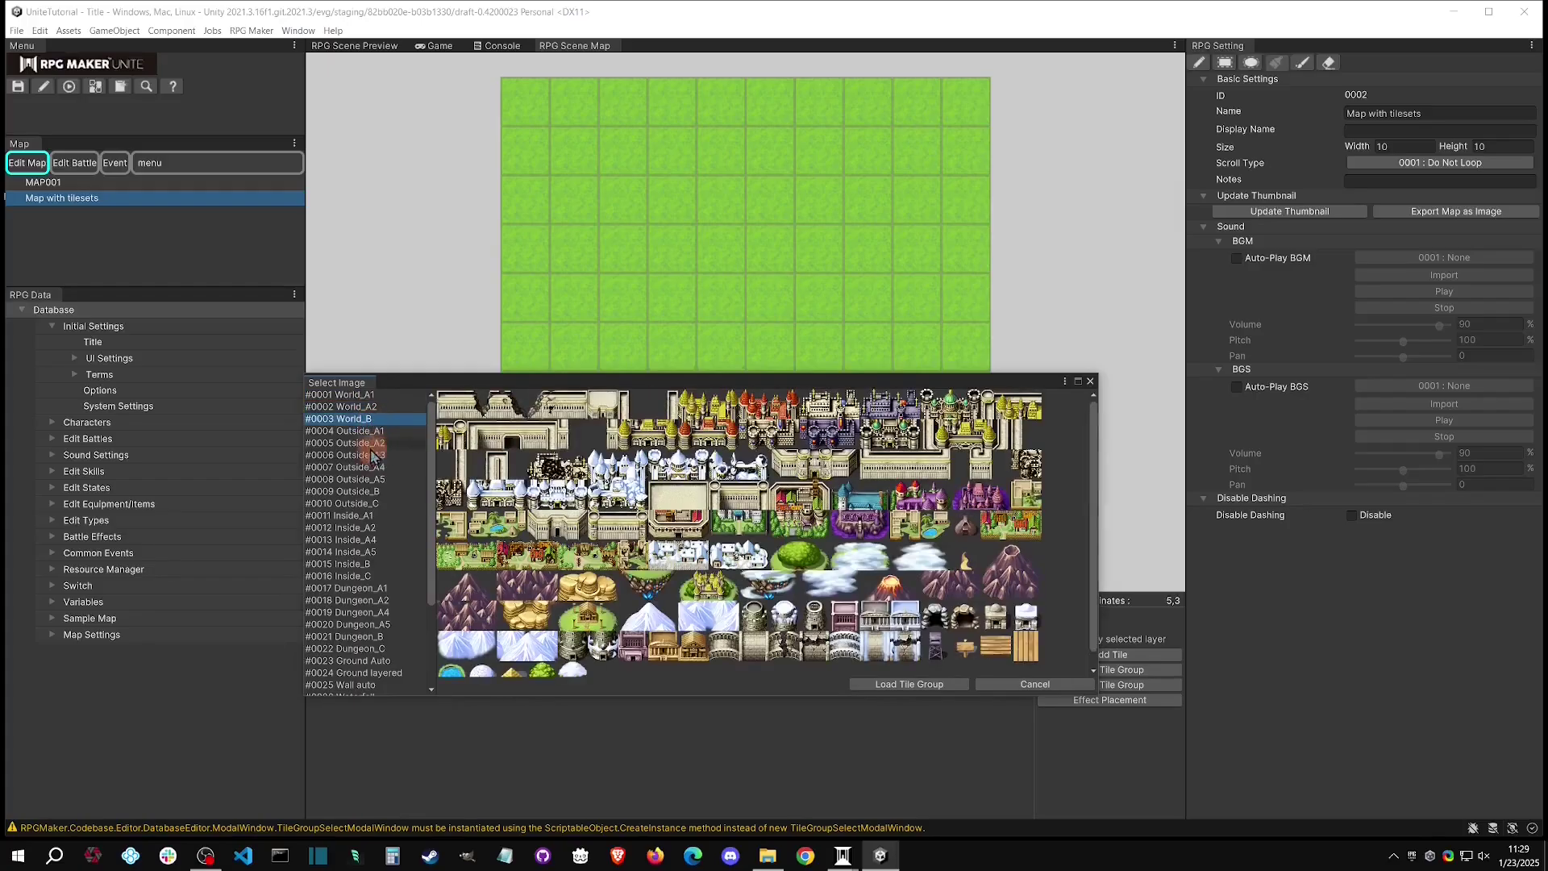
pyautogui.click(381, 515)
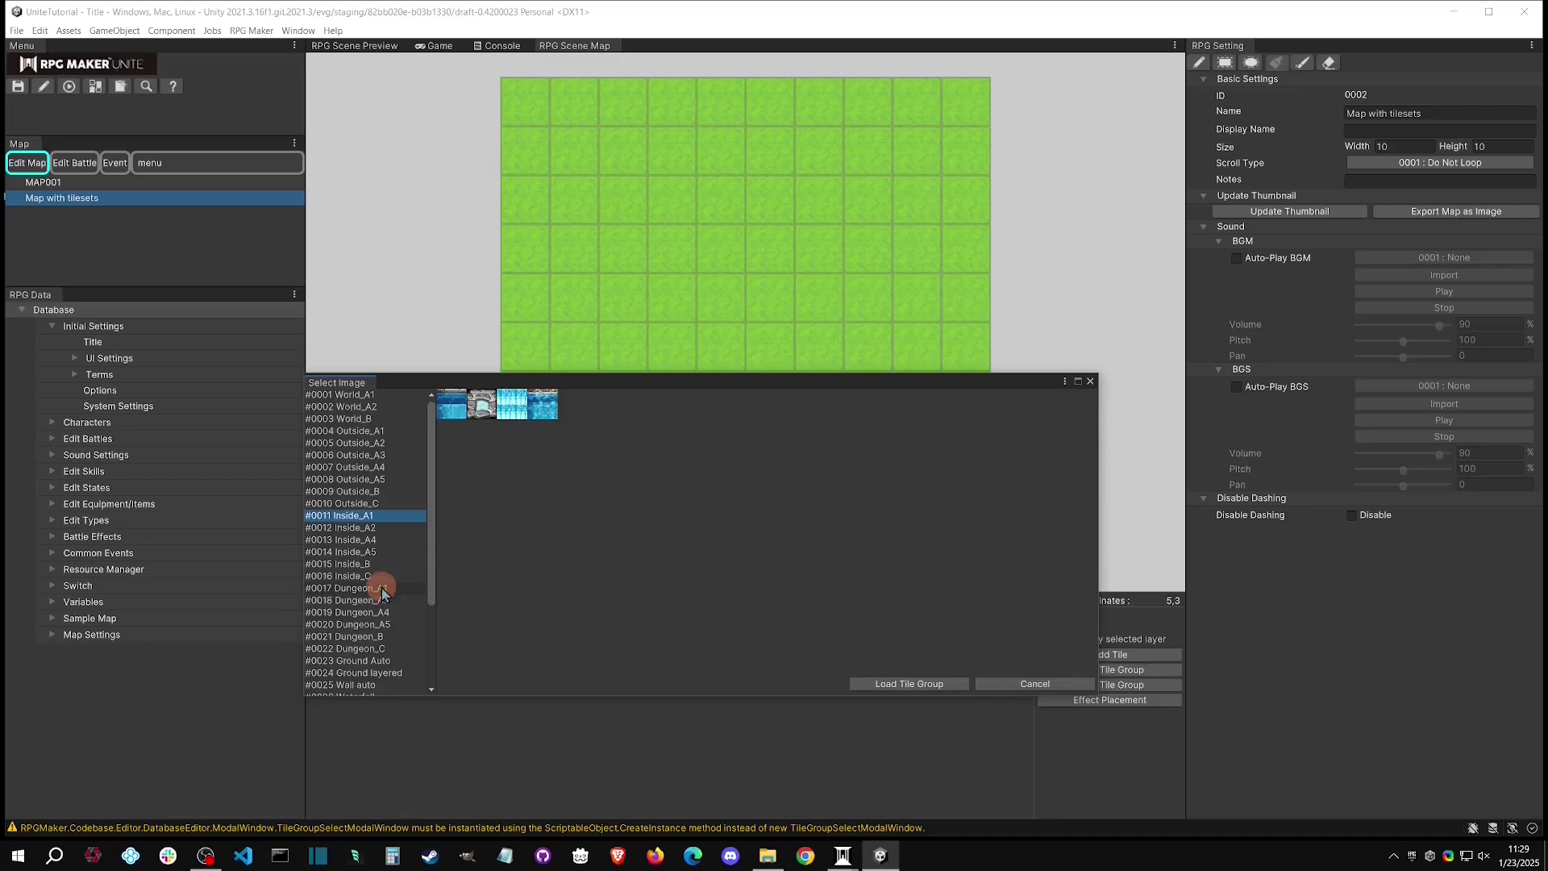
pyautogui.scroll(-3, 383, 597)
pyautogui.scroll(3, 383, 597)
pyautogui.click(387, 407)
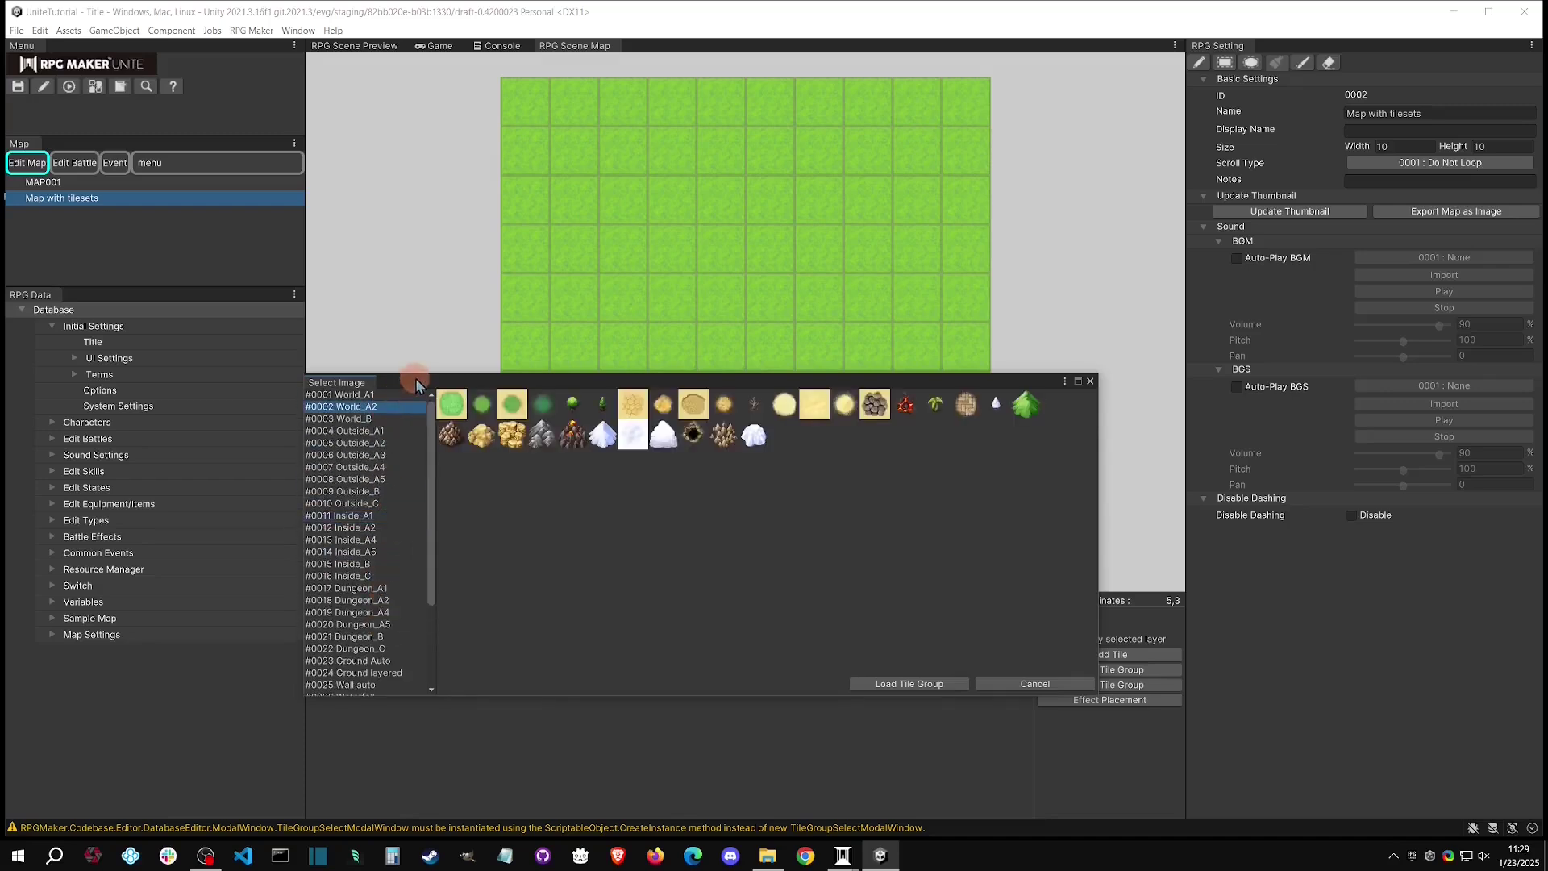
pyautogui.click(914, 686)
pyautogui.click(811, 453)
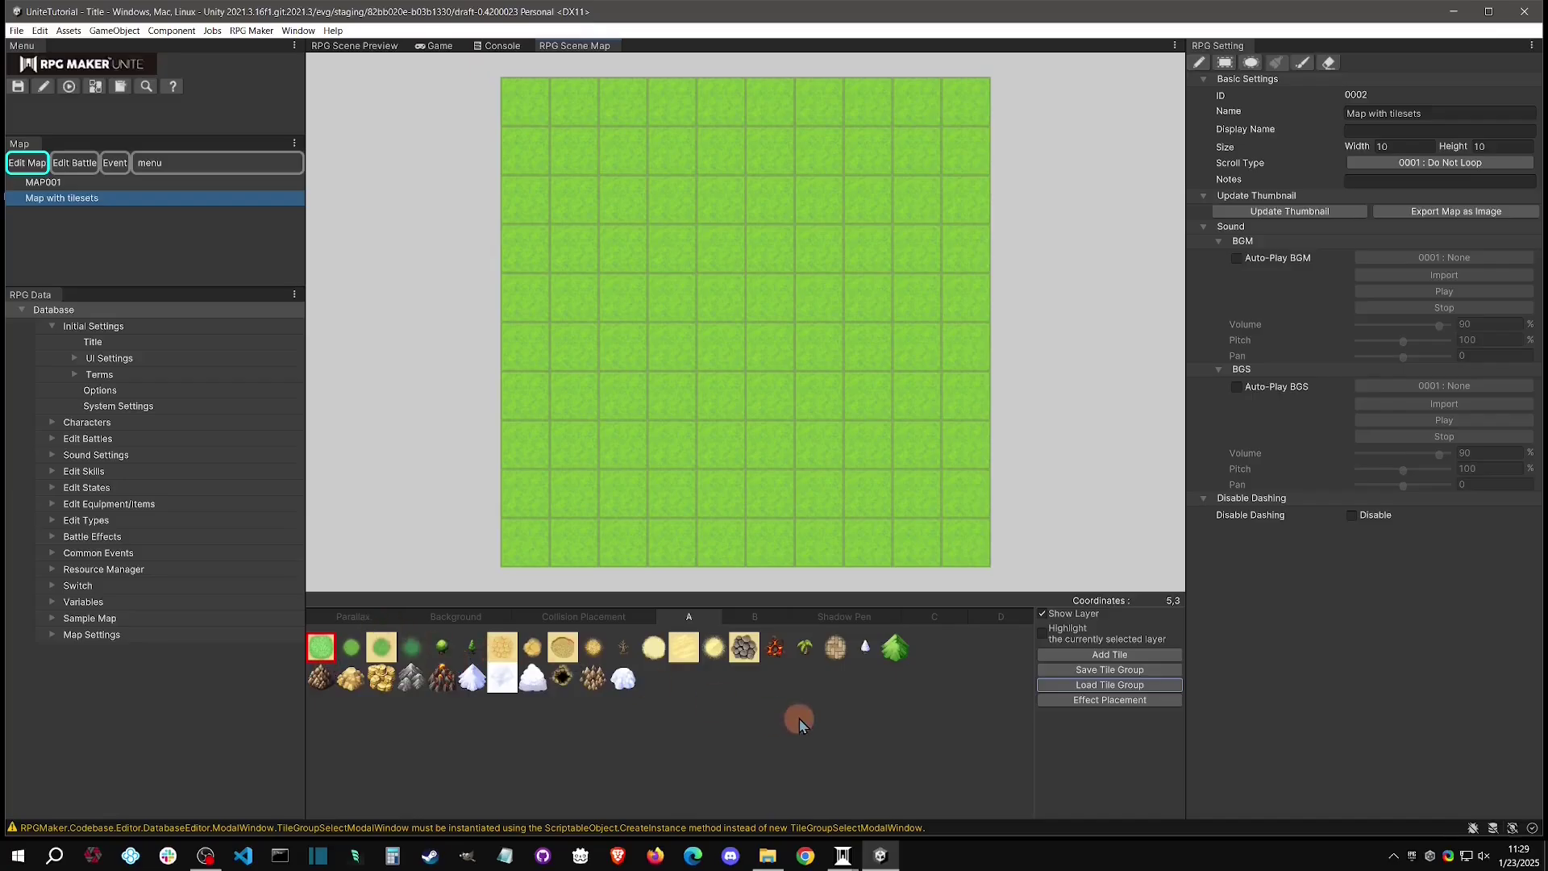
# Add the grass and stone autotiles to layer A's palette.
pyautogui.click(1080, 653)
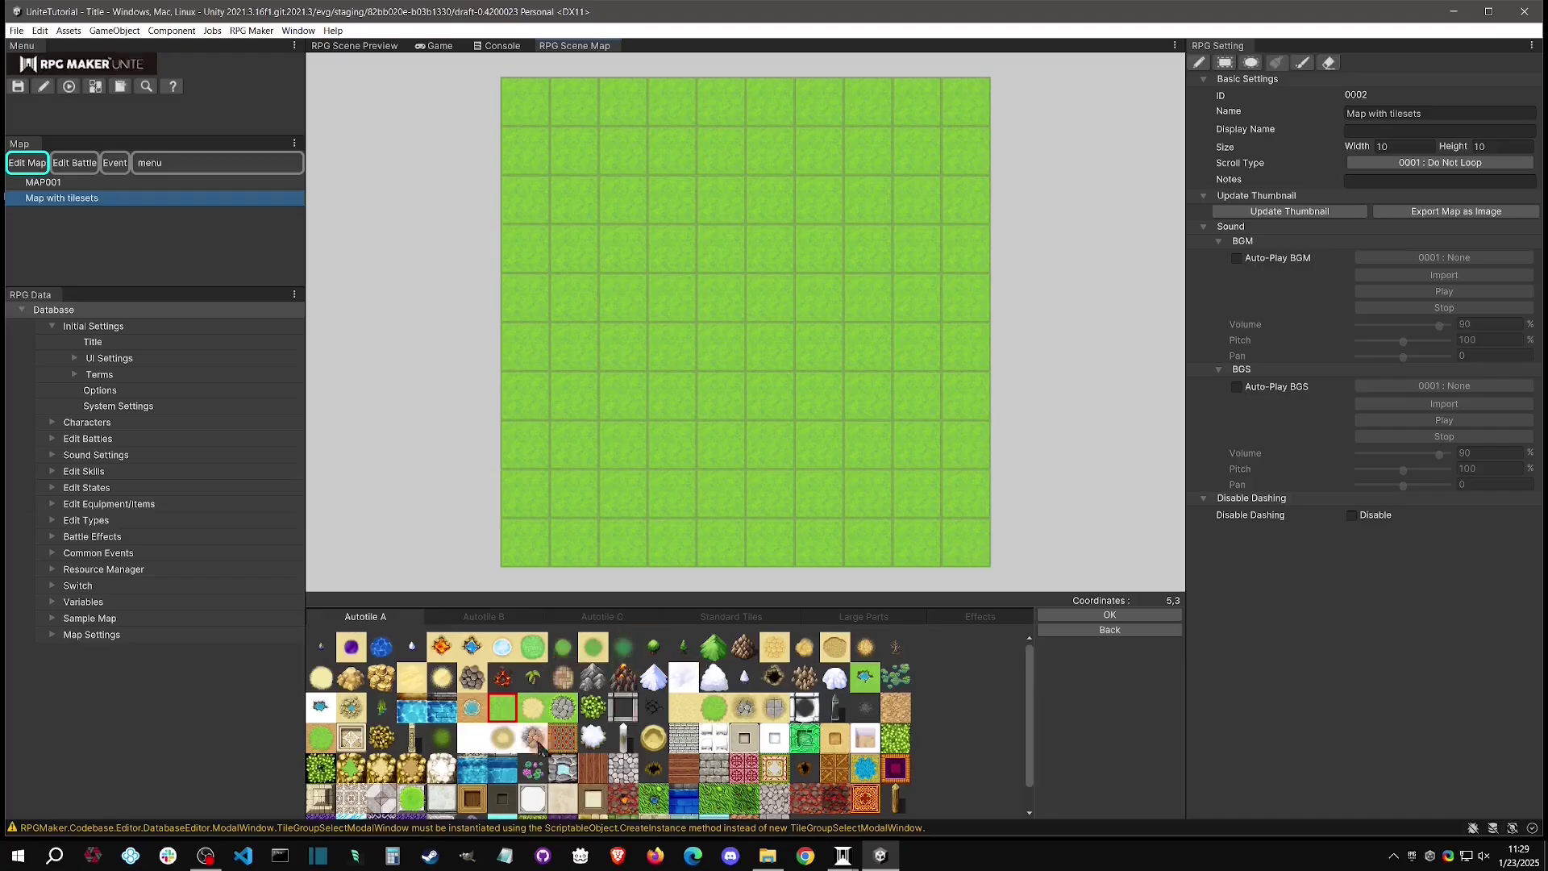
pyautogui.click(1111, 614)
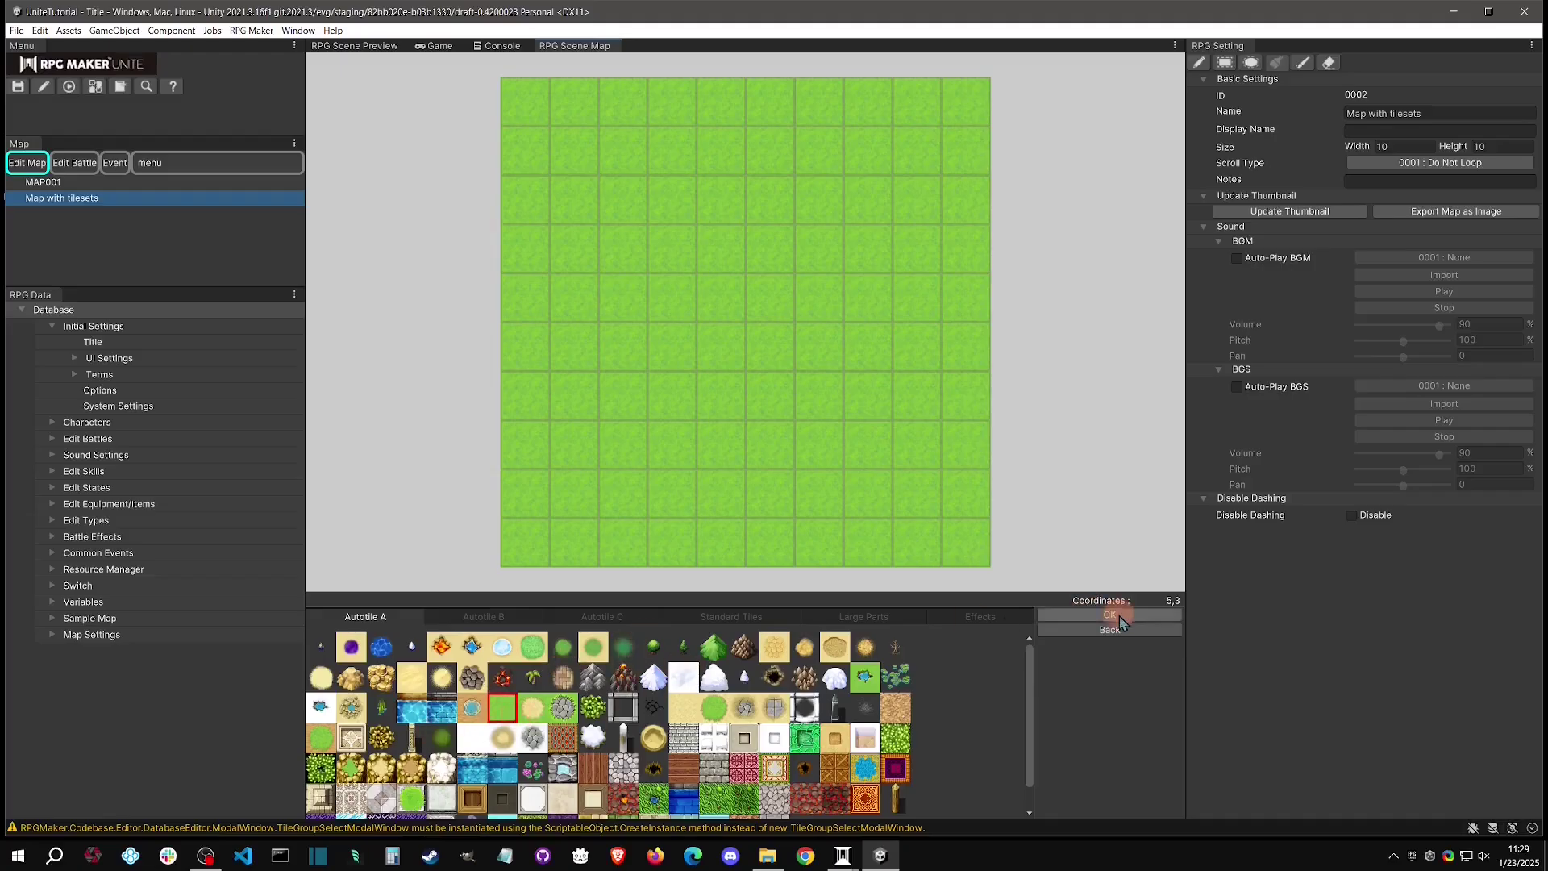
pyautogui.click(1117, 654)
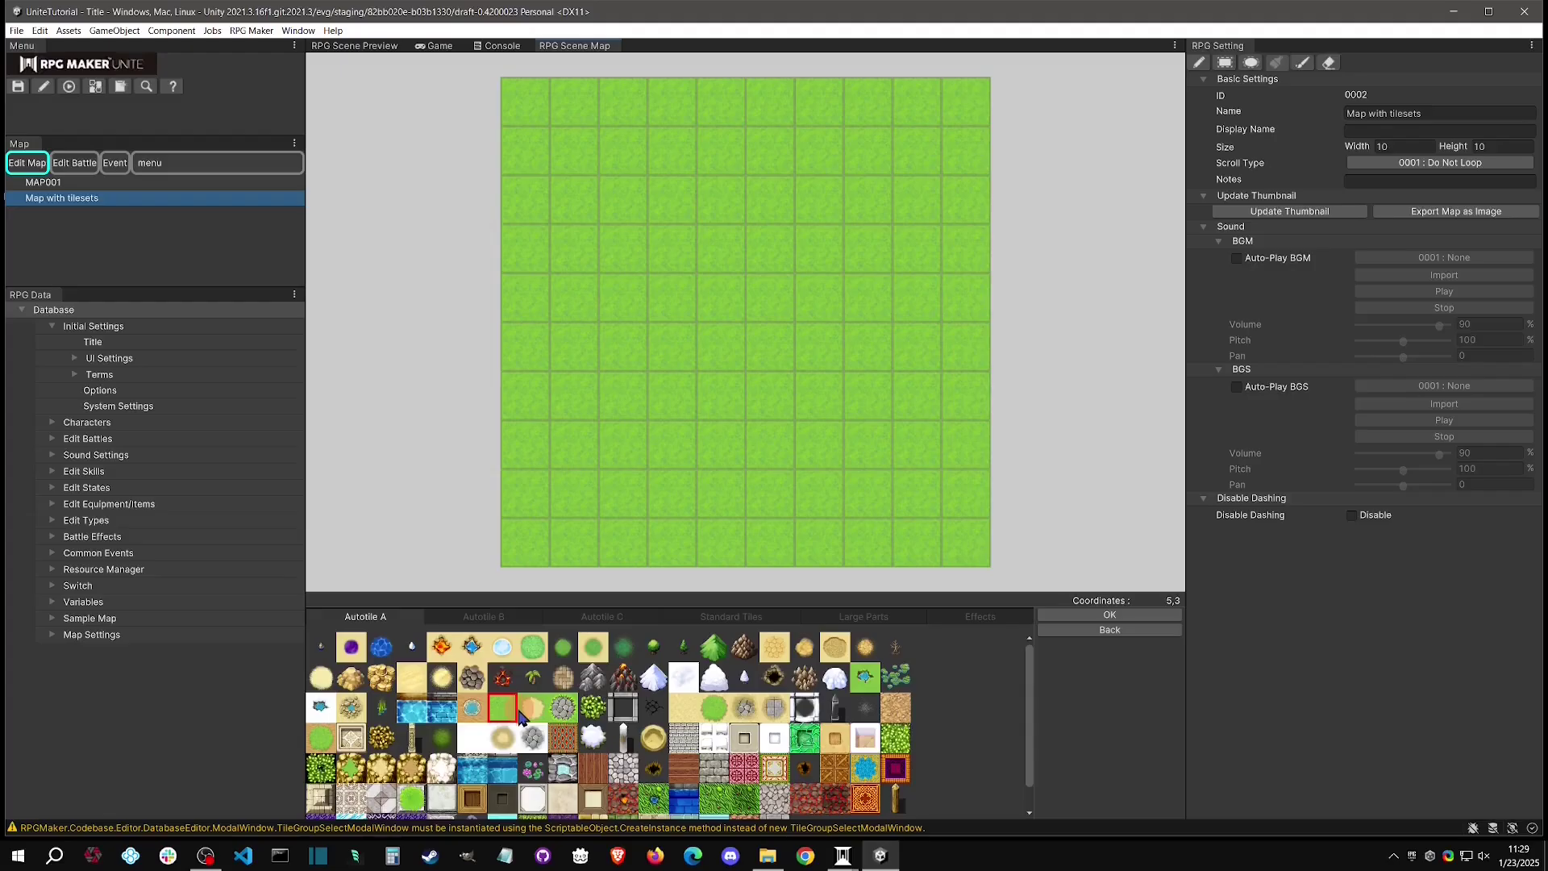
pyautogui.click(1071, 613)
pyautogui.click(716, 713)
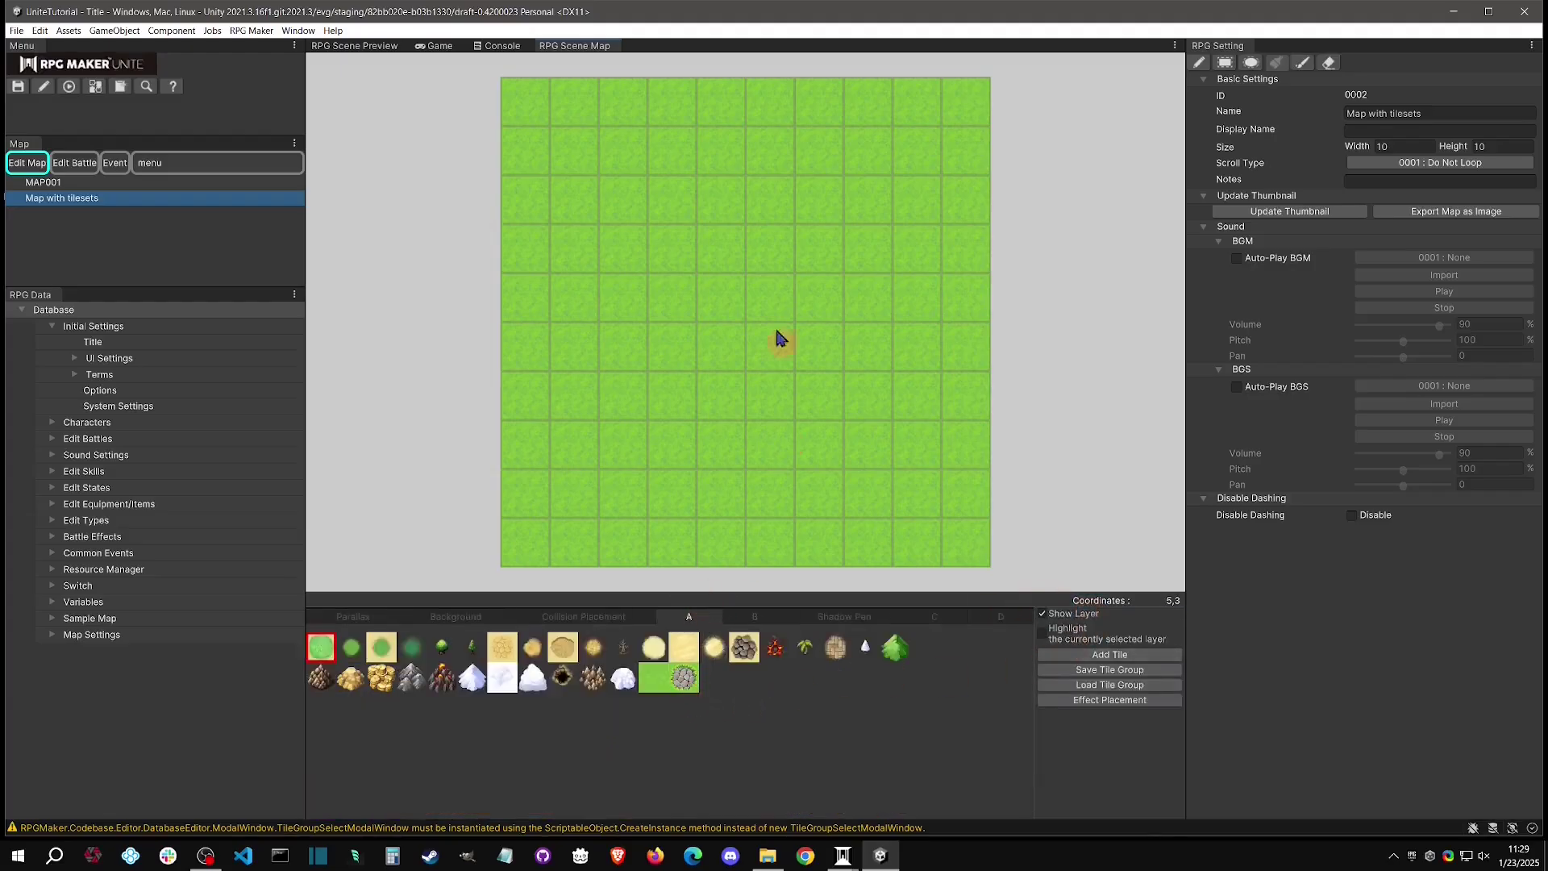
# Add the cobblestone tile to layer B and fill the whole map with it.
pyautogui.click(754, 617)
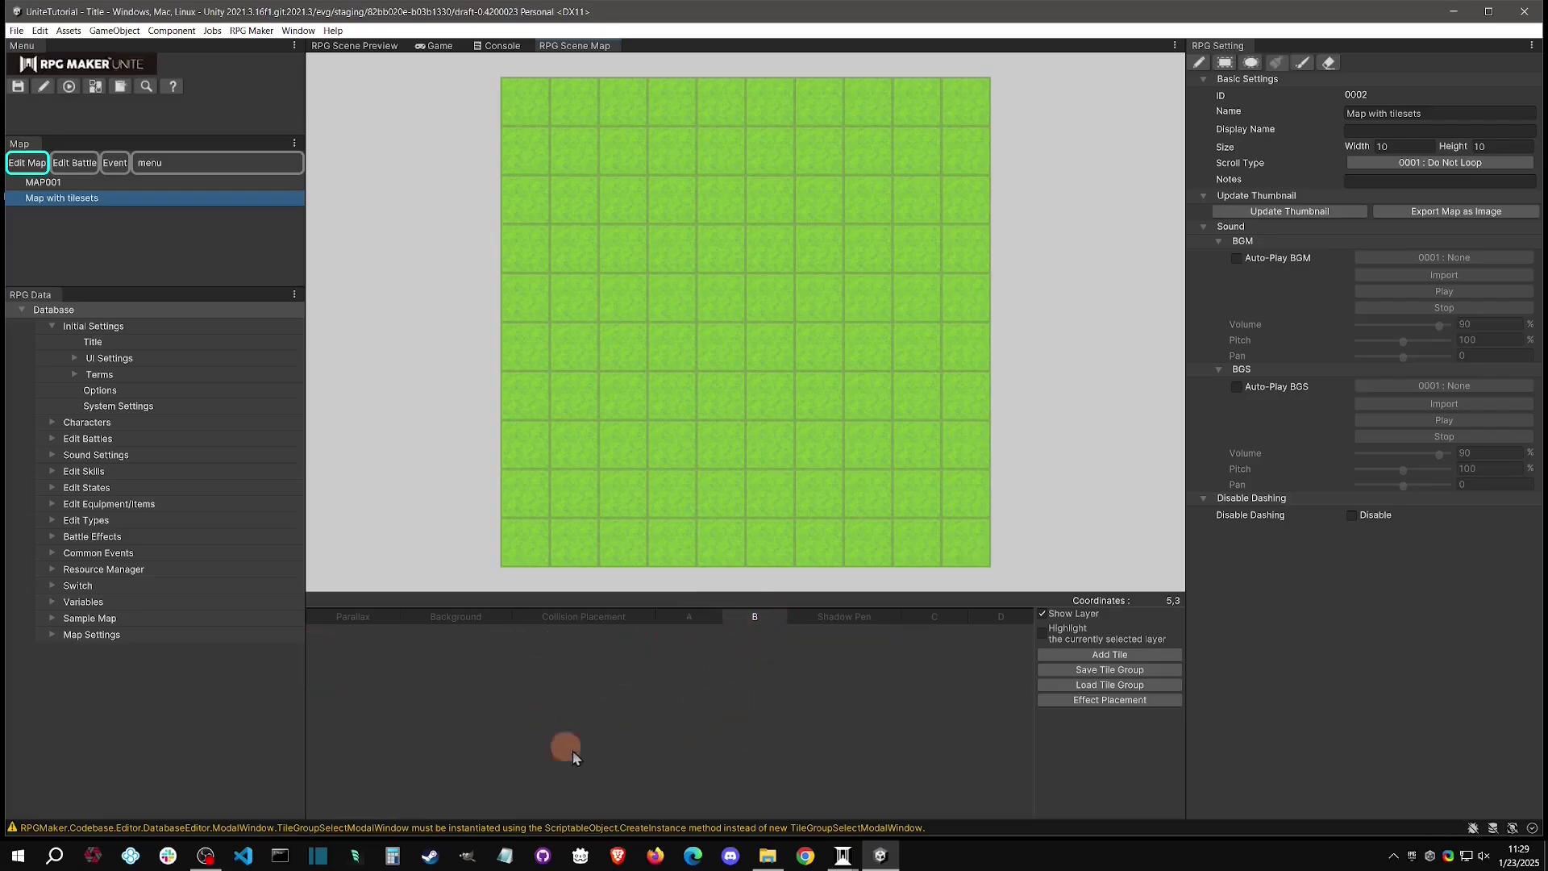
pyautogui.click(1065, 654)
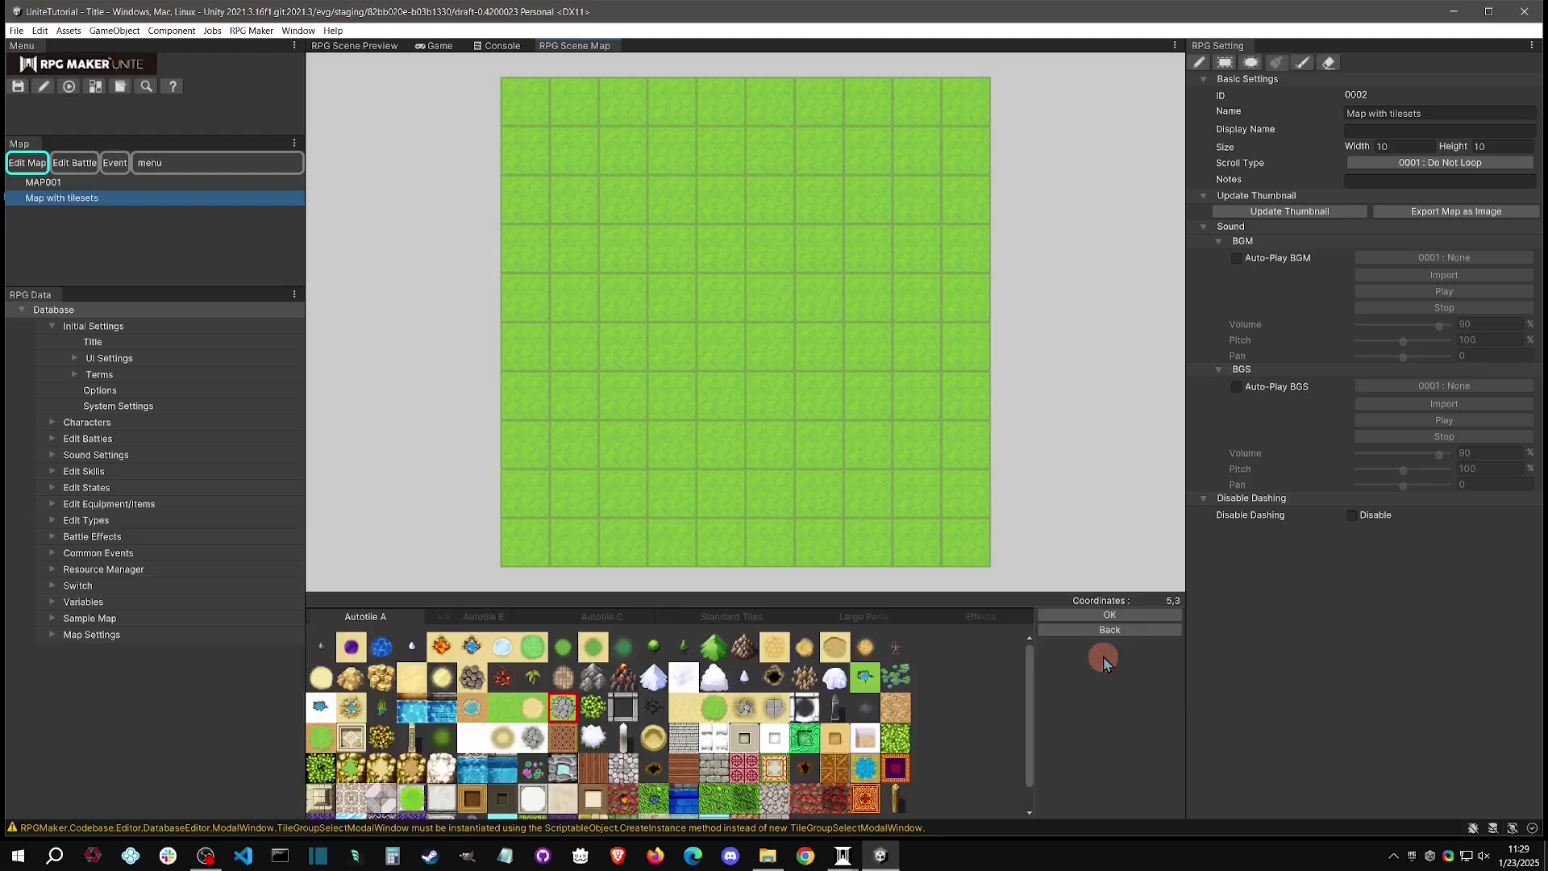
pyautogui.click(1095, 616)
pyautogui.click(351, 657)
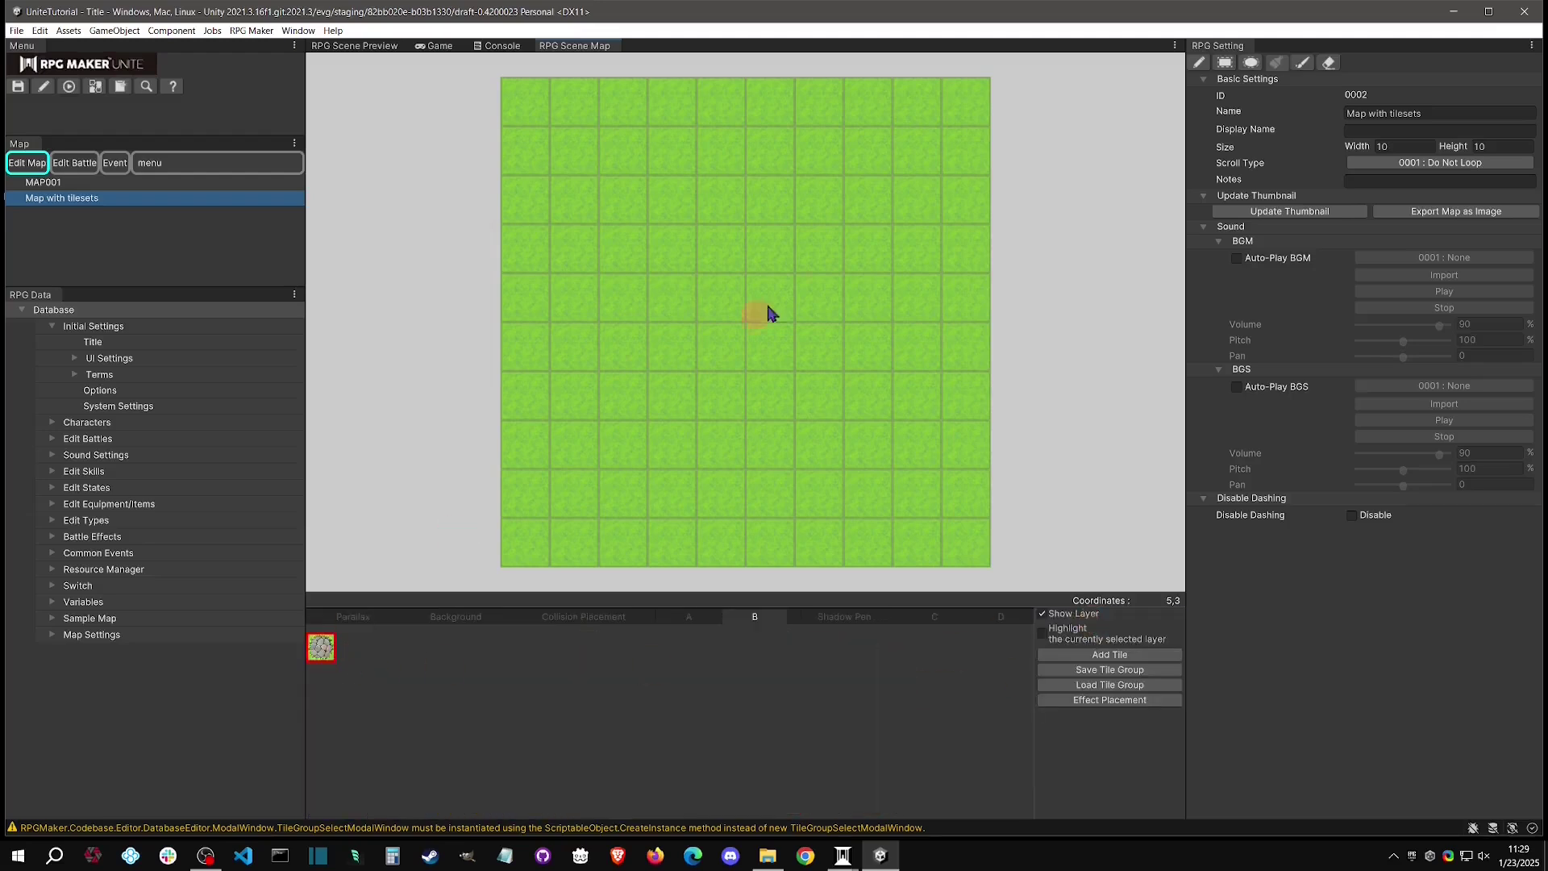
pyautogui.click(729, 292)
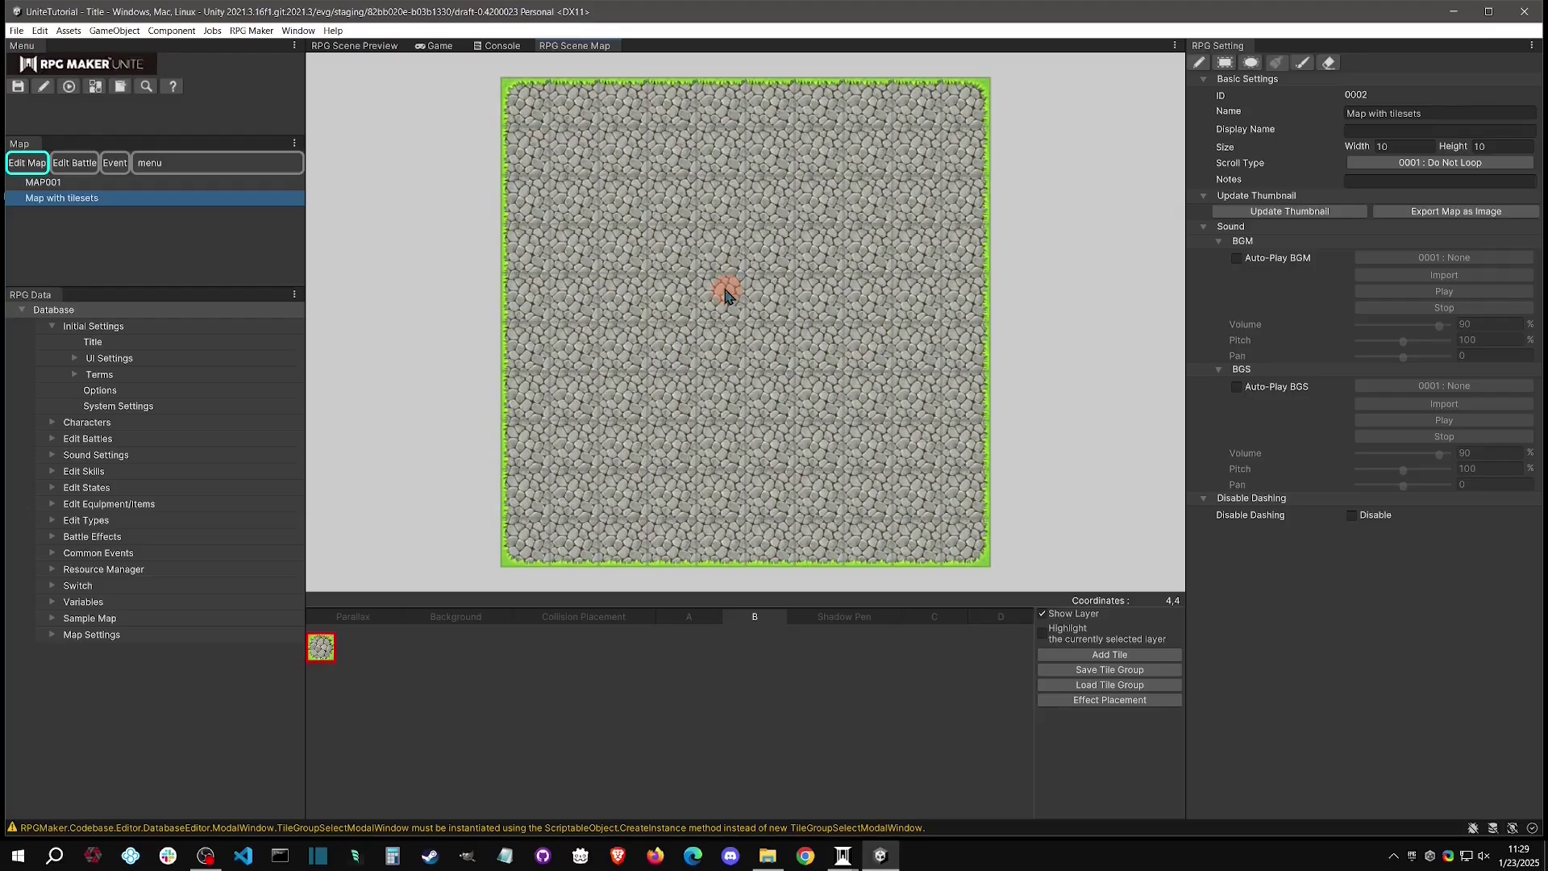
# Undo the stone fill and pencil-paint a T-shaped cobblestone road across and down the map.
pyautogui.hotkey('ctrl', 'z')
pyautogui.click(1276, 62)
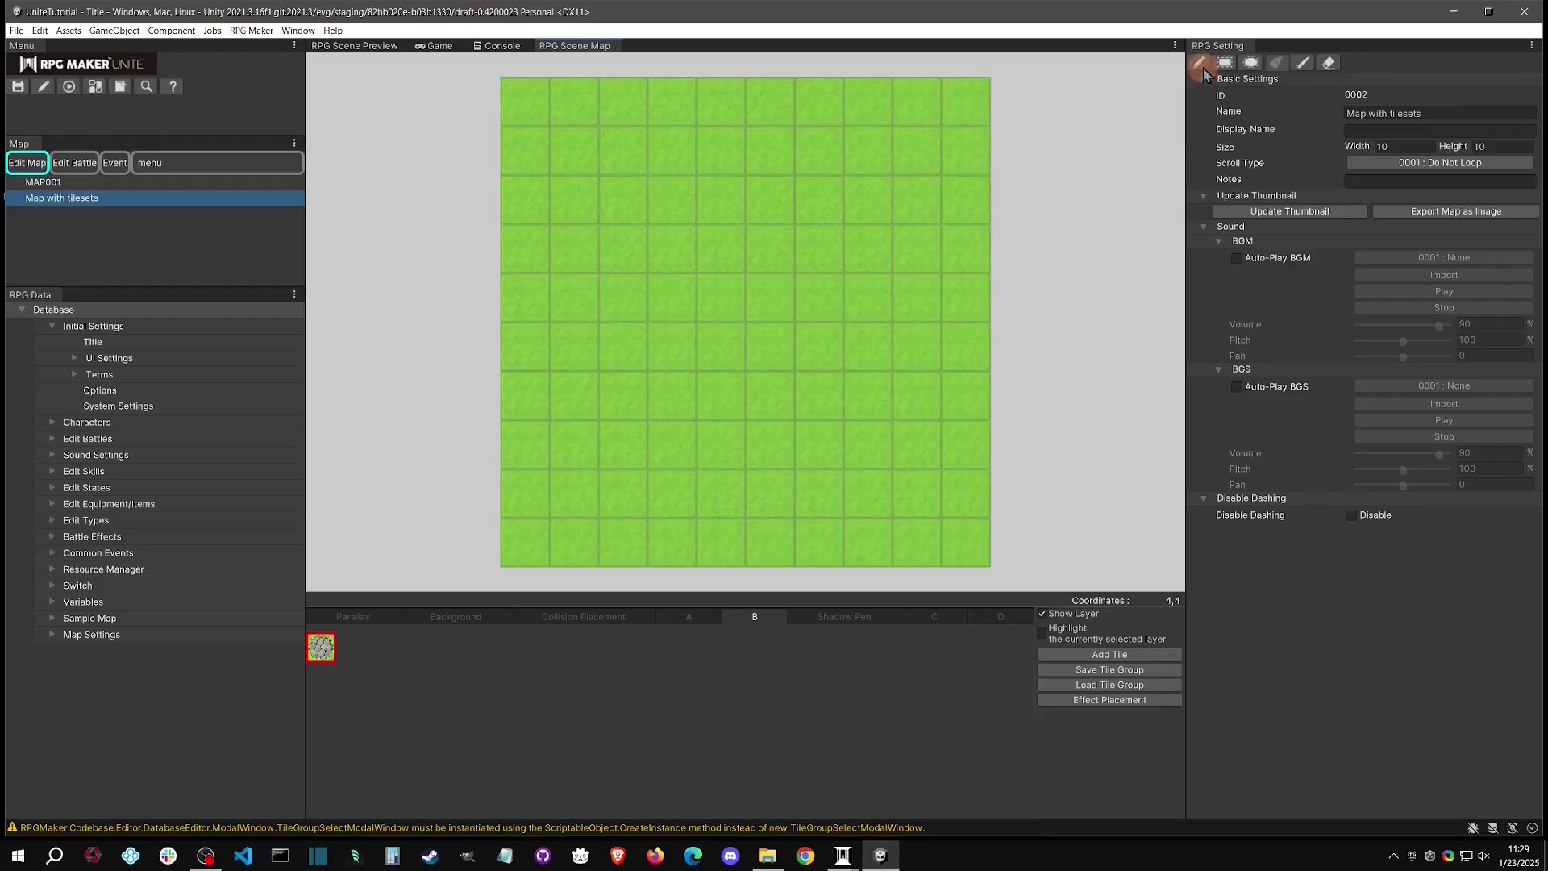
pyautogui.moveTo(729, 256)
pyautogui.mouseDown()
pyautogui.moveTo(726, 408)
pyautogui.moveTo(777, 422)
pyautogui.moveTo(965, 411)
pyautogui.mouseUp()
pyautogui.moveTo(657, 403)
pyautogui.mouseDown()
pyautogui.moveTo(611, 439)
pyautogui.moveTo(722, 484)
pyautogui.moveTo(758, 560)
pyautogui.mouseUp()
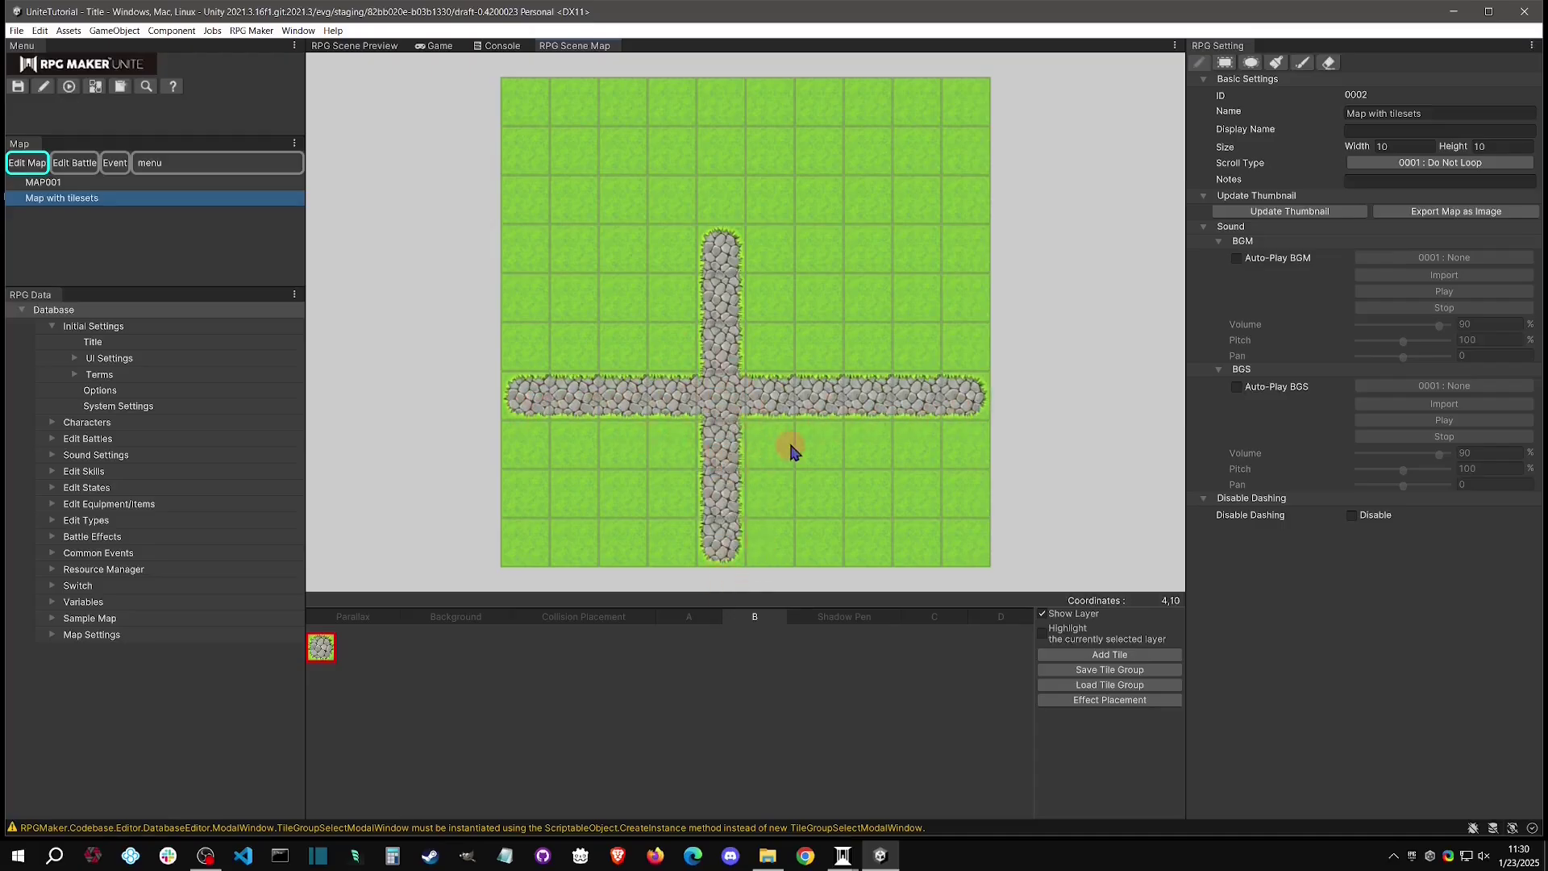
pyautogui.moveTo(726, 282); pyautogui.dragTo(721, 347)
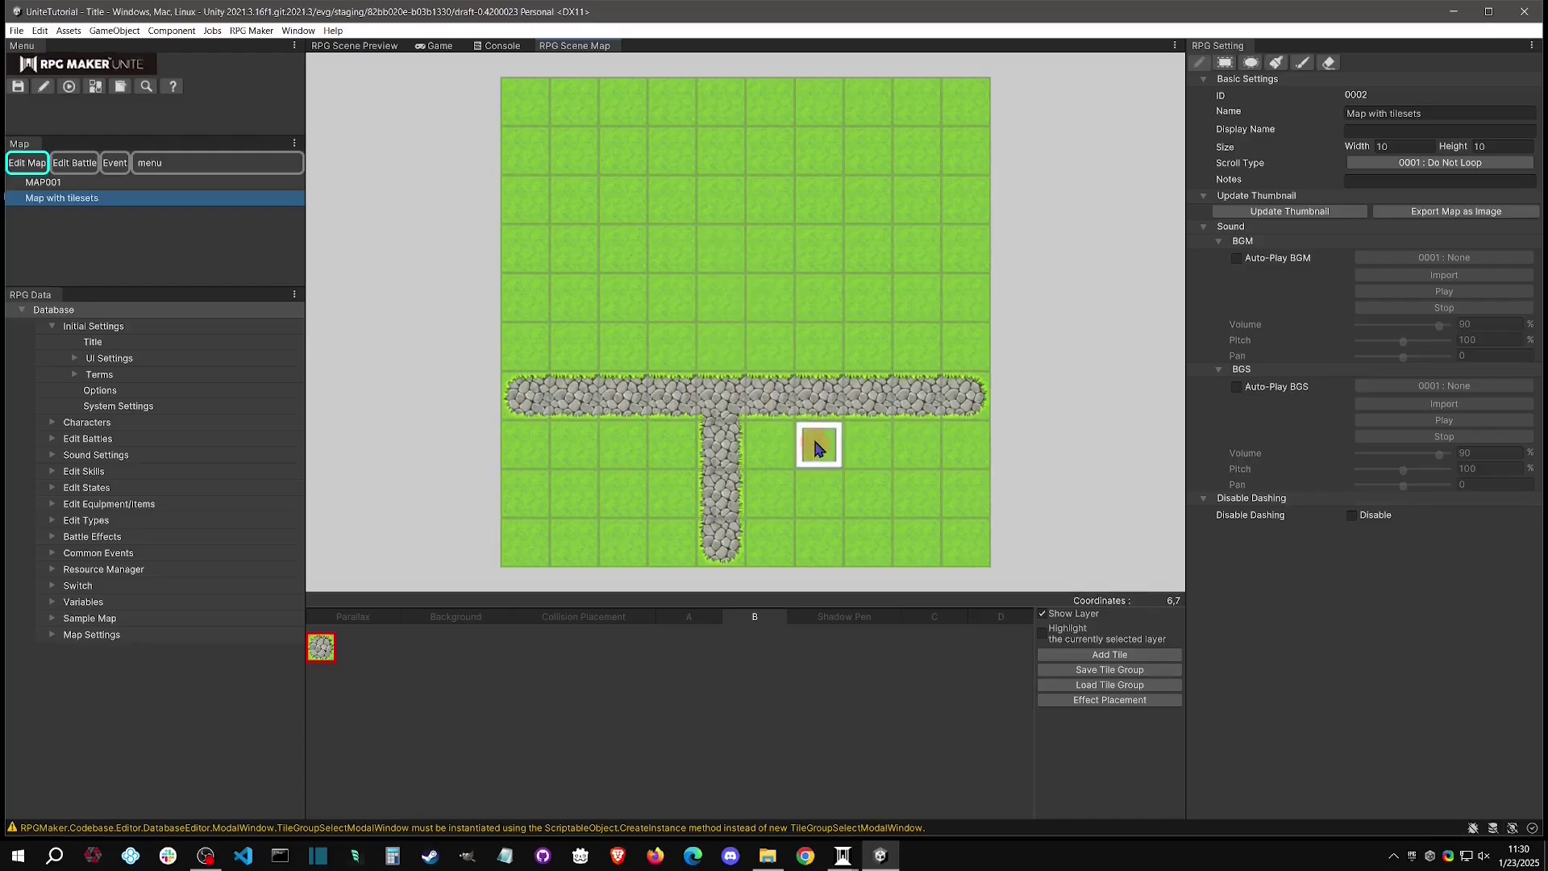
pyautogui.moveTo(836, 397)
pyautogui.mouseDown()
pyautogui.moveTo(815, 346)
pyautogui.moveTo(908, 249)
pyautogui.mouseUp()
# Undo the stray stones above the road and load the World_A2 tile group.
pyautogui.hotkey('ctrl', 'z')
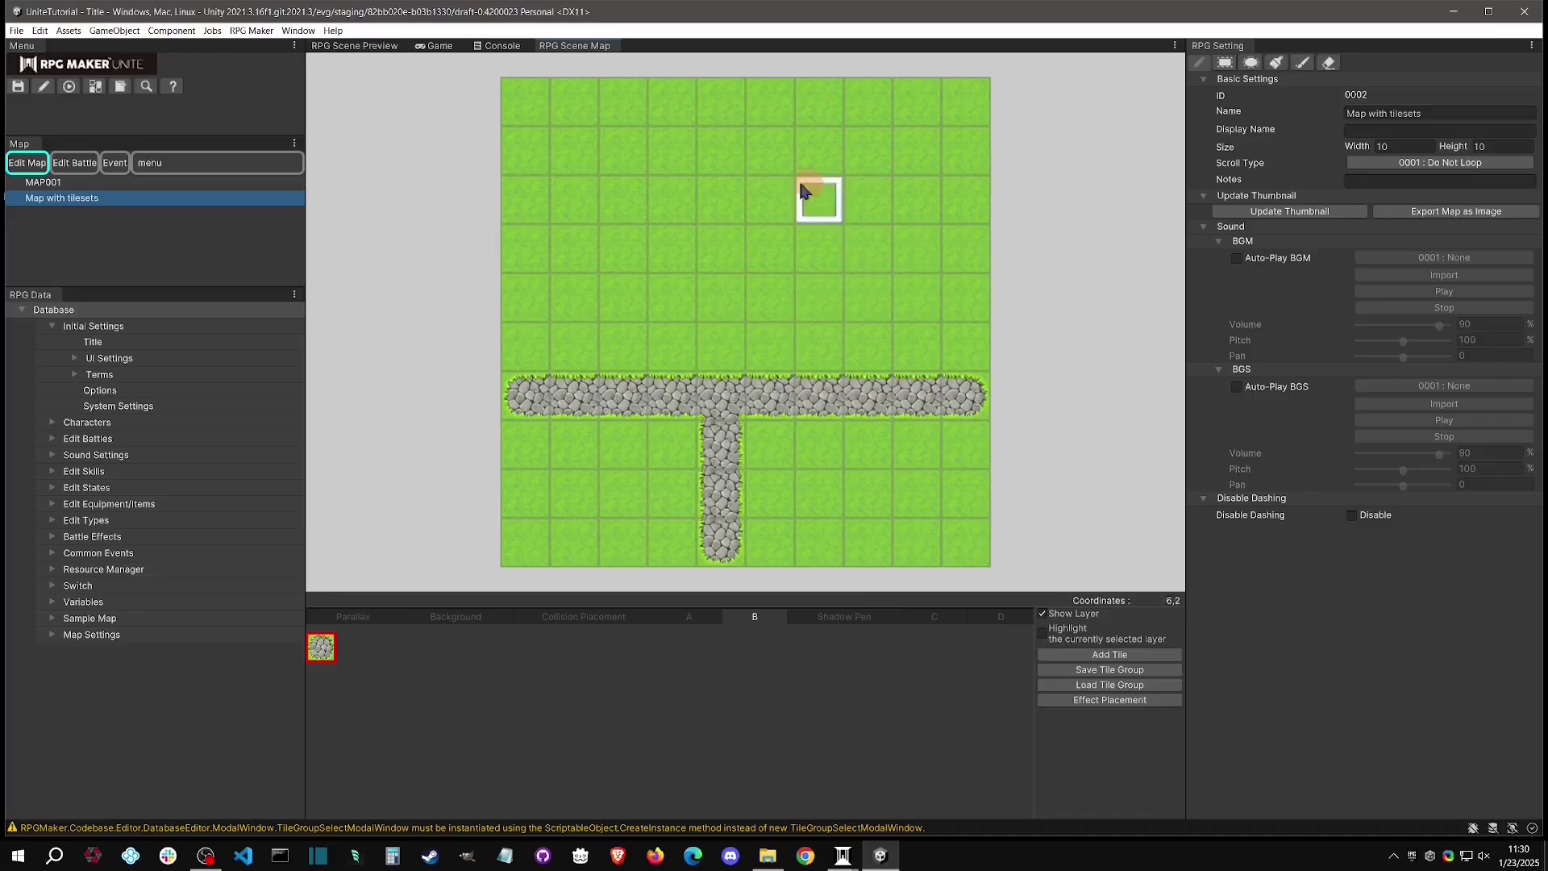
pyautogui.click(1117, 694)
pyautogui.click(375, 406)
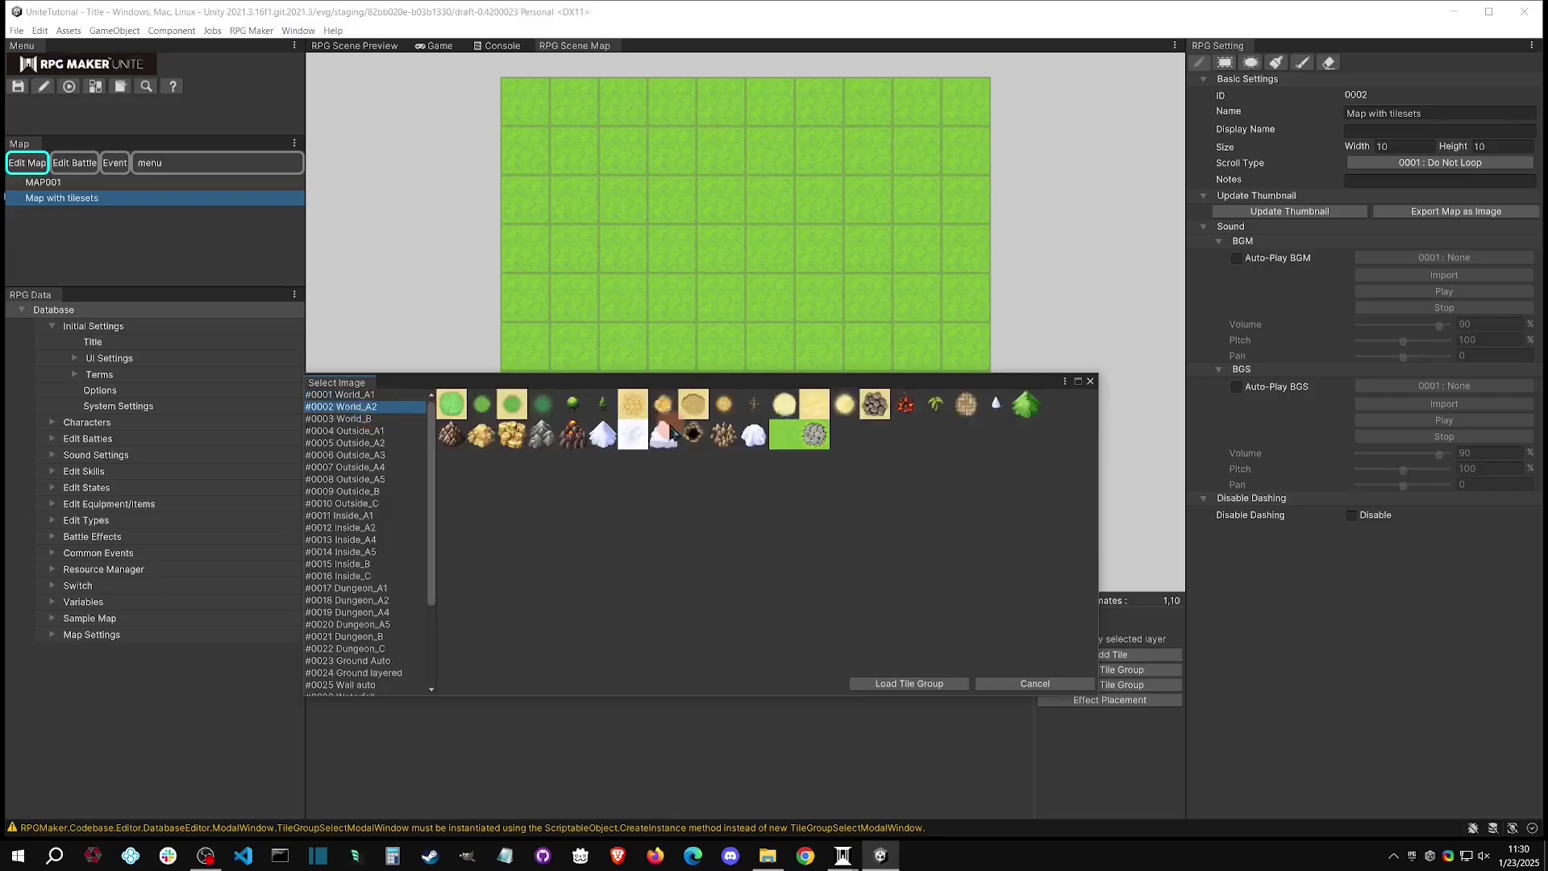
pyautogui.click(919, 683)
pyautogui.click(821, 452)
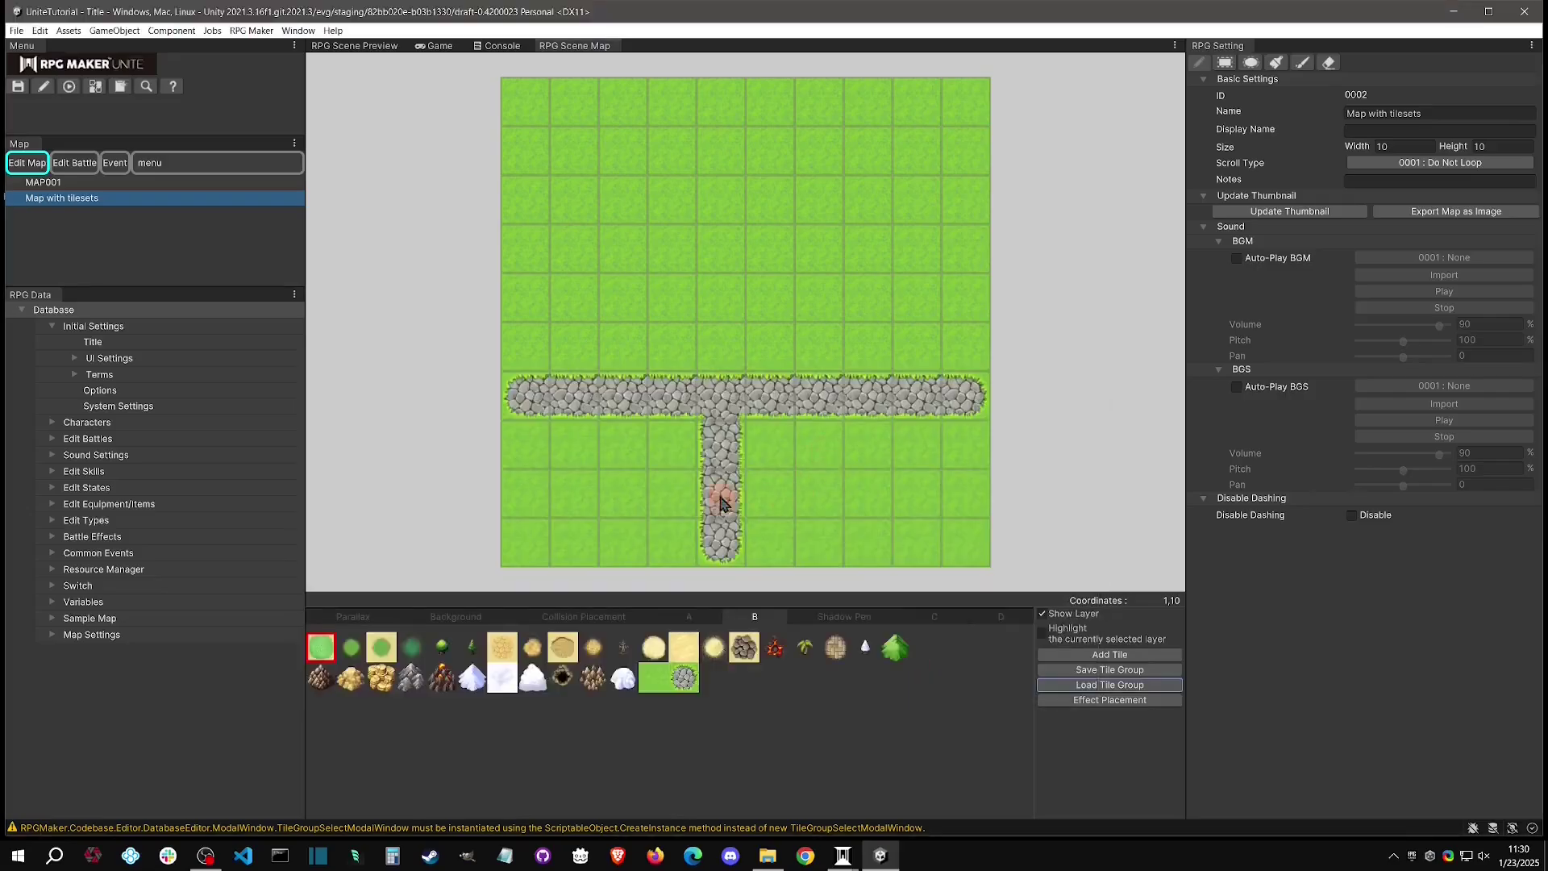
# Paint pine trees top-left, volcanoes bottom-right and dead trees bottom-left.
pyautogui.click(471, 646)
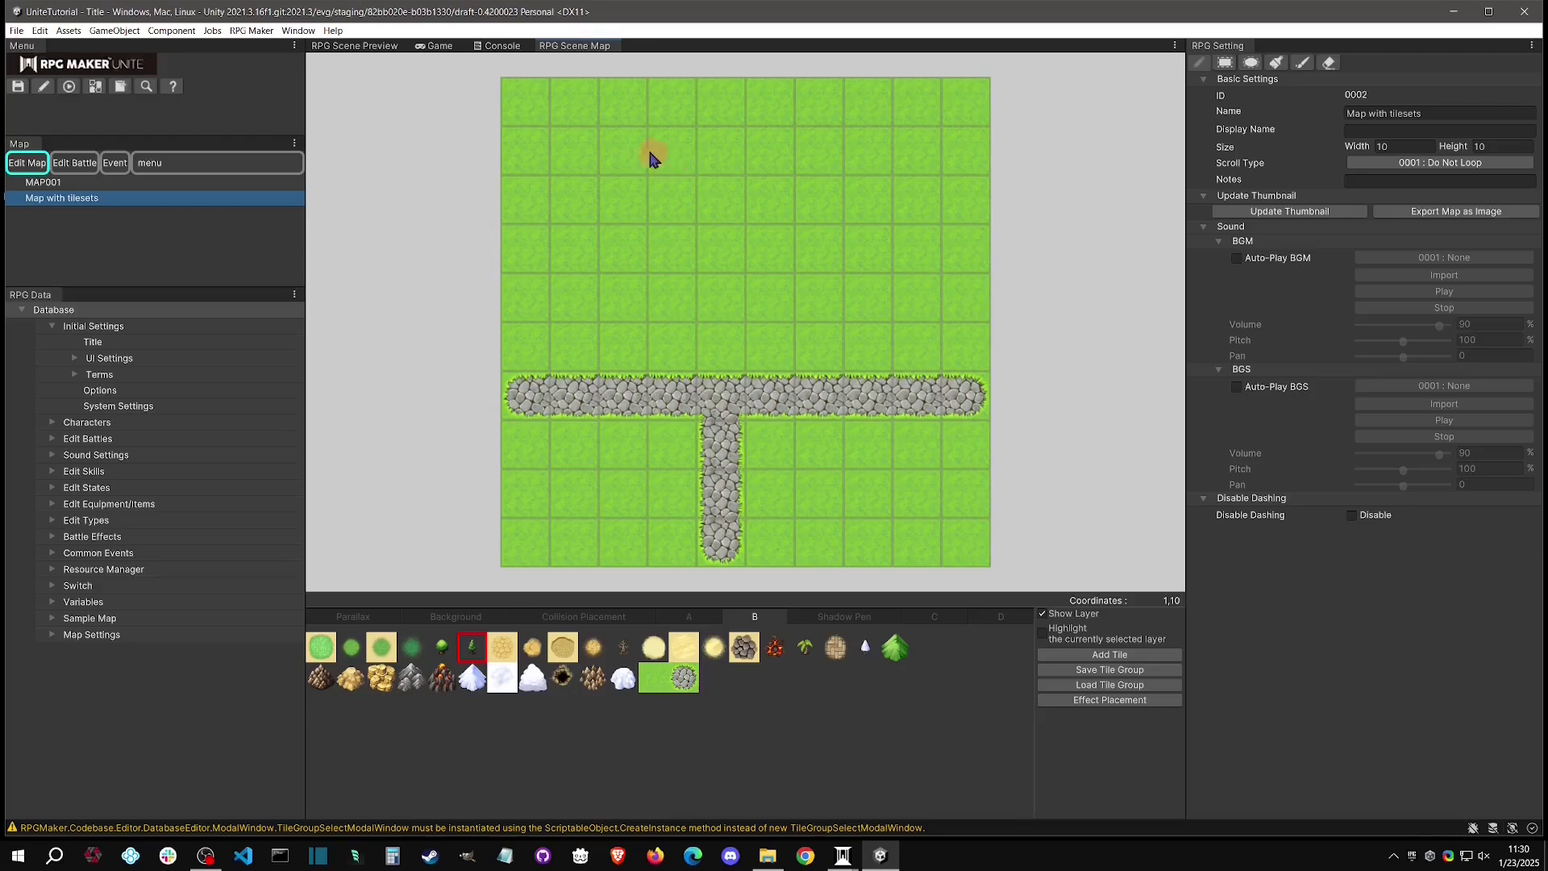
pyautogui.moveTo(612, 93)
pyautogui.mouseDown()
pyautogui.moveTo(501, 206)
pyautogui.moveTo(584, 102)
pyautogui.moveTo(559, 81)
pyautogui.mouseUp()
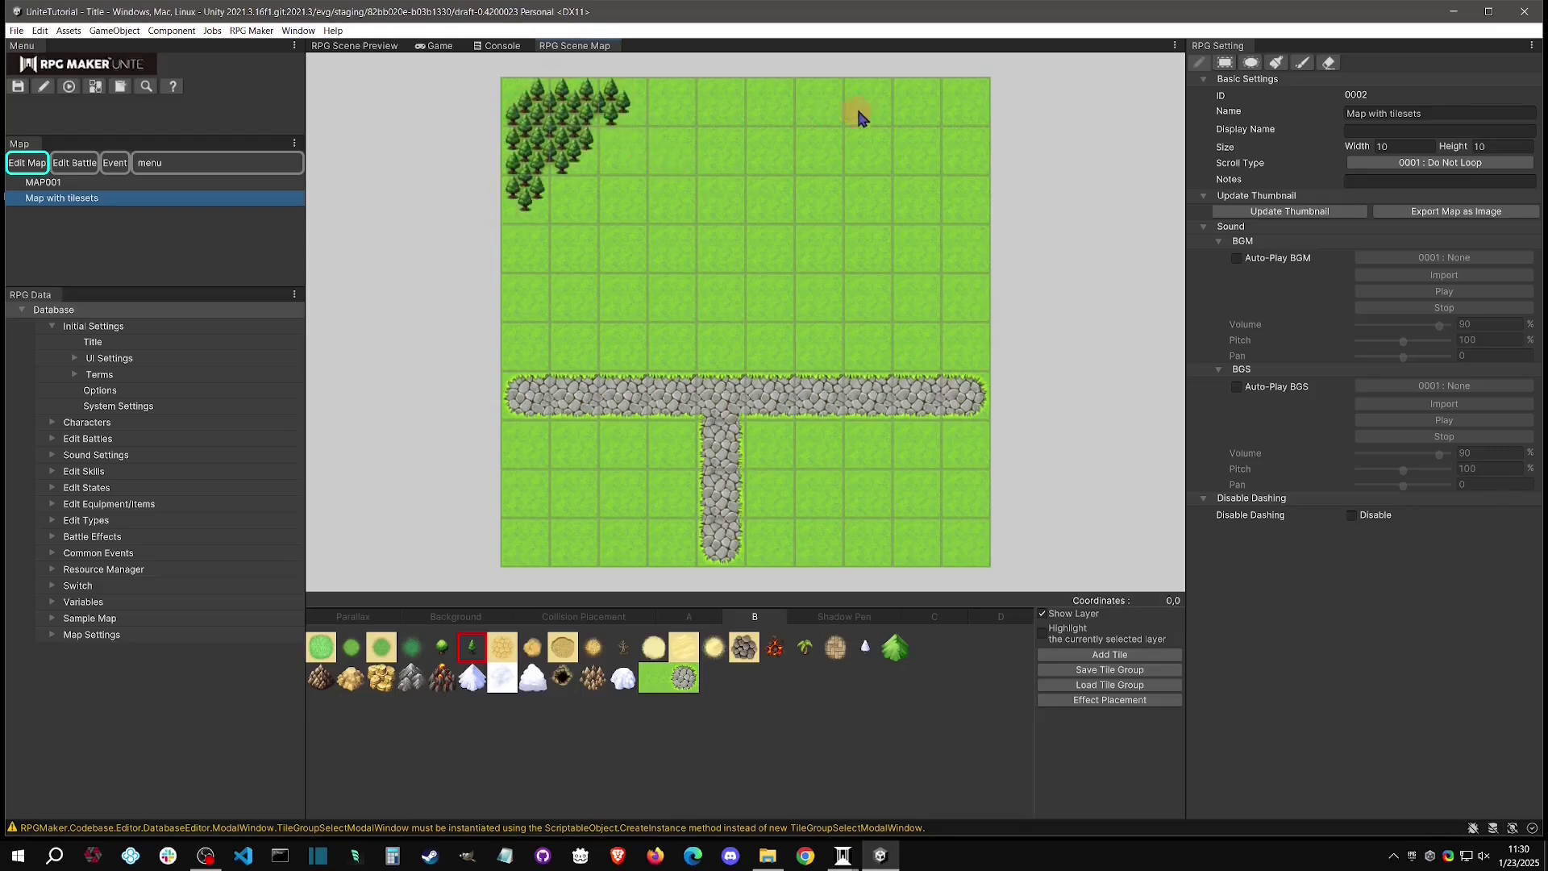
pyautogui.click(441, 677)
pyautogui.moveTo(980, 491)
pyautogui.mouseDown()
pyautogui.moveTo(870, 550)
pyautogui.moveTo(955, 530)
pyautogui.moveTo(945, 549)
pyautogui.moveTo(813, 542)
pyautogui.moveTo(933, 455)
pyautogui.moveTo(787, 553)
pyautogui.moveTo(895, 453)
pyautogui.moveTo(798, 482)
pyautogui.moveTo(789, 466)
pyautogui.moveTo(881, 513)
pyautogui.mouseUp()
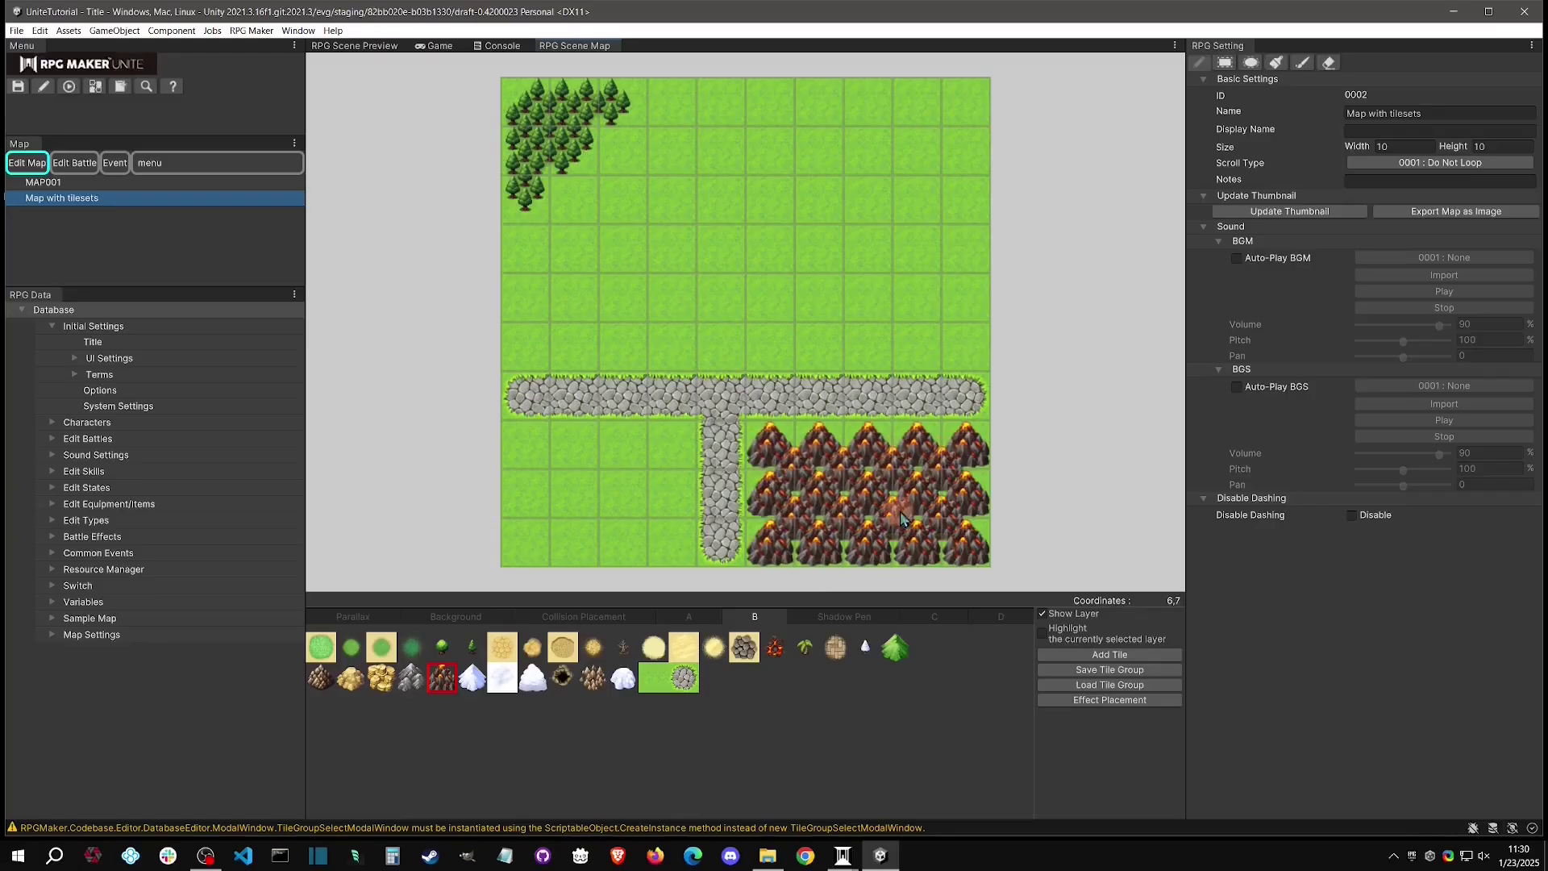
pyautogui.click(623, 646)
pyautogui.click(554, 568)
pyautogui.moveTo(554, 568)
pyautogui.mouseDown()
pyautogui.moveTo(545, 524)
pyautogui.moveTo(495, 479)
pyautogui.mouseUp()
pyautogui.moveTo(495, 551)
pyautogui.mouseDown()
pyautogui.moveTo(632, 570)
pyautogui.moveTo(487, 555)
pyautogui.moveTo(586, 482)
pyautogui.mouseUp()
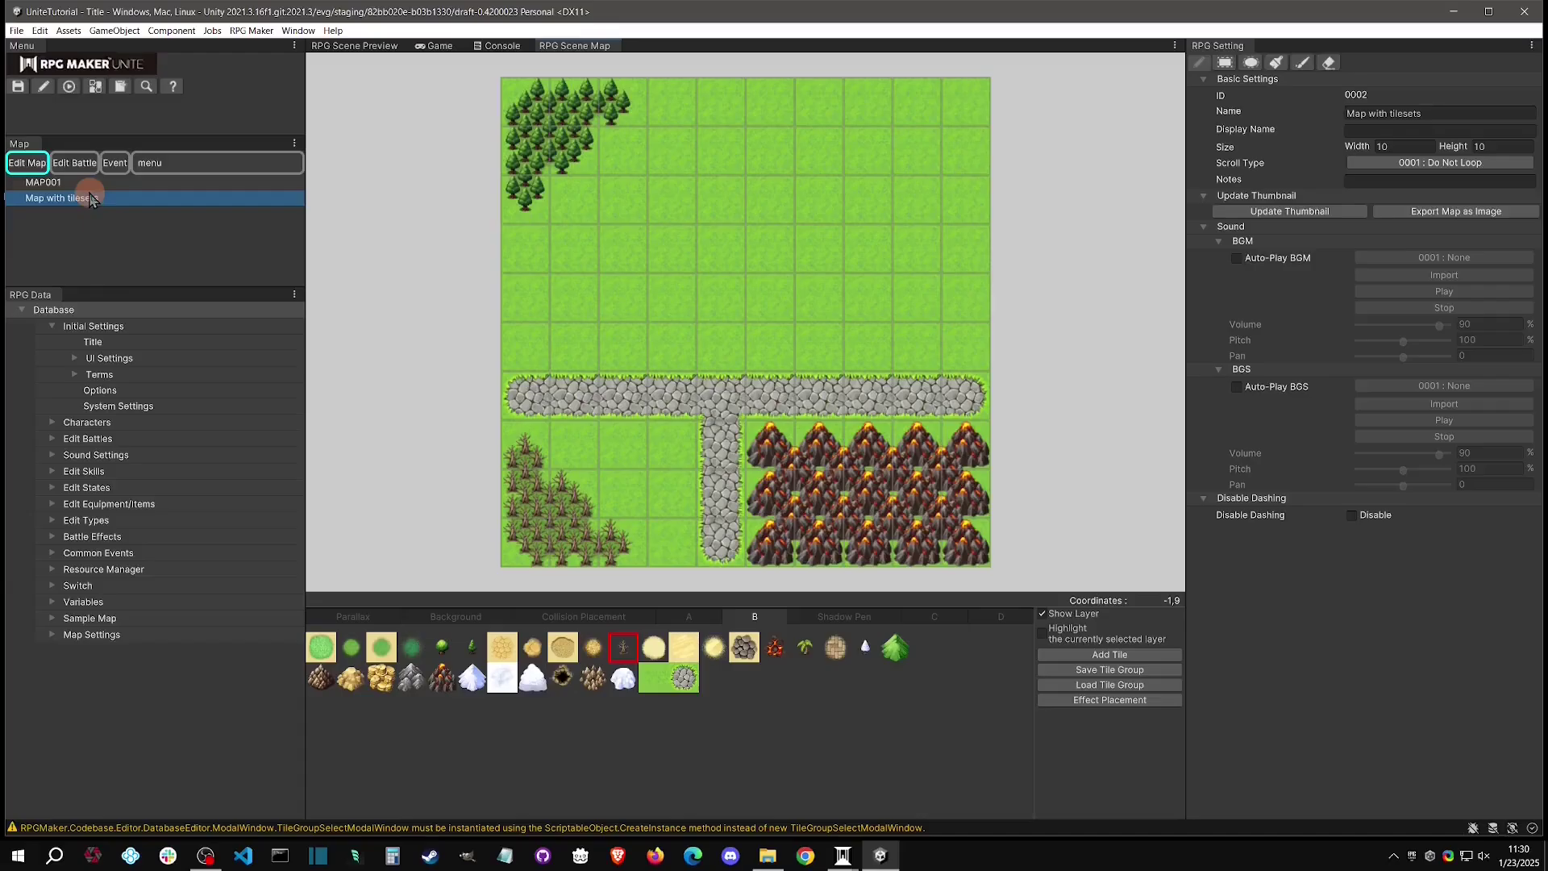
# In Event mode, set the player's initial placement on the tile above the road.
pyautogui.click(114, 164)
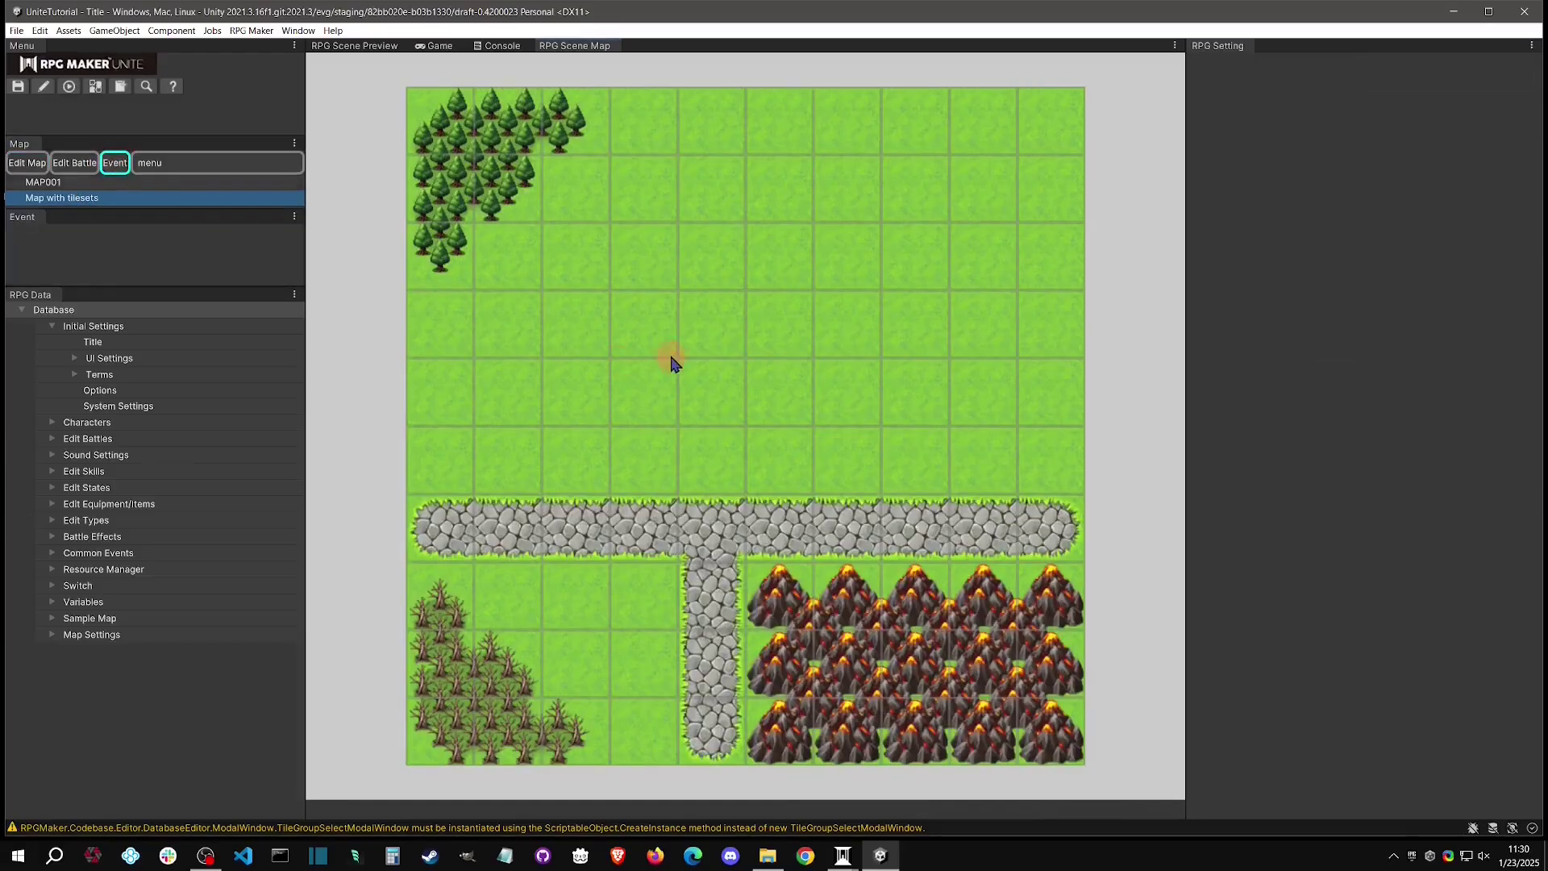
pyautogui.rightClick(706, 457)
pyautogui.moveTo(759, 499)
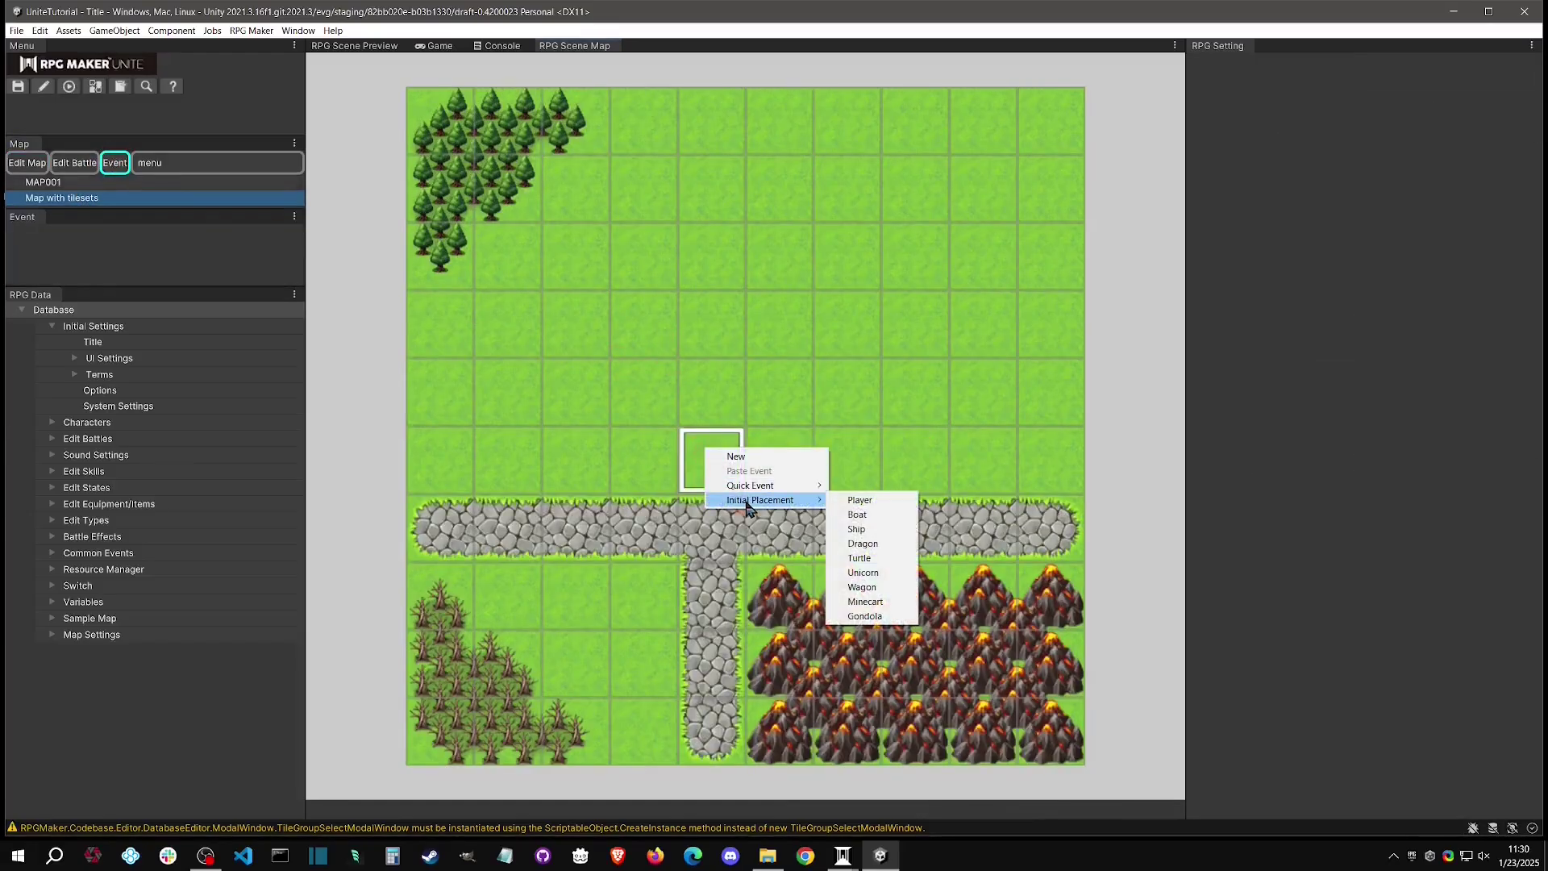
pyautogui.click(855, 502)
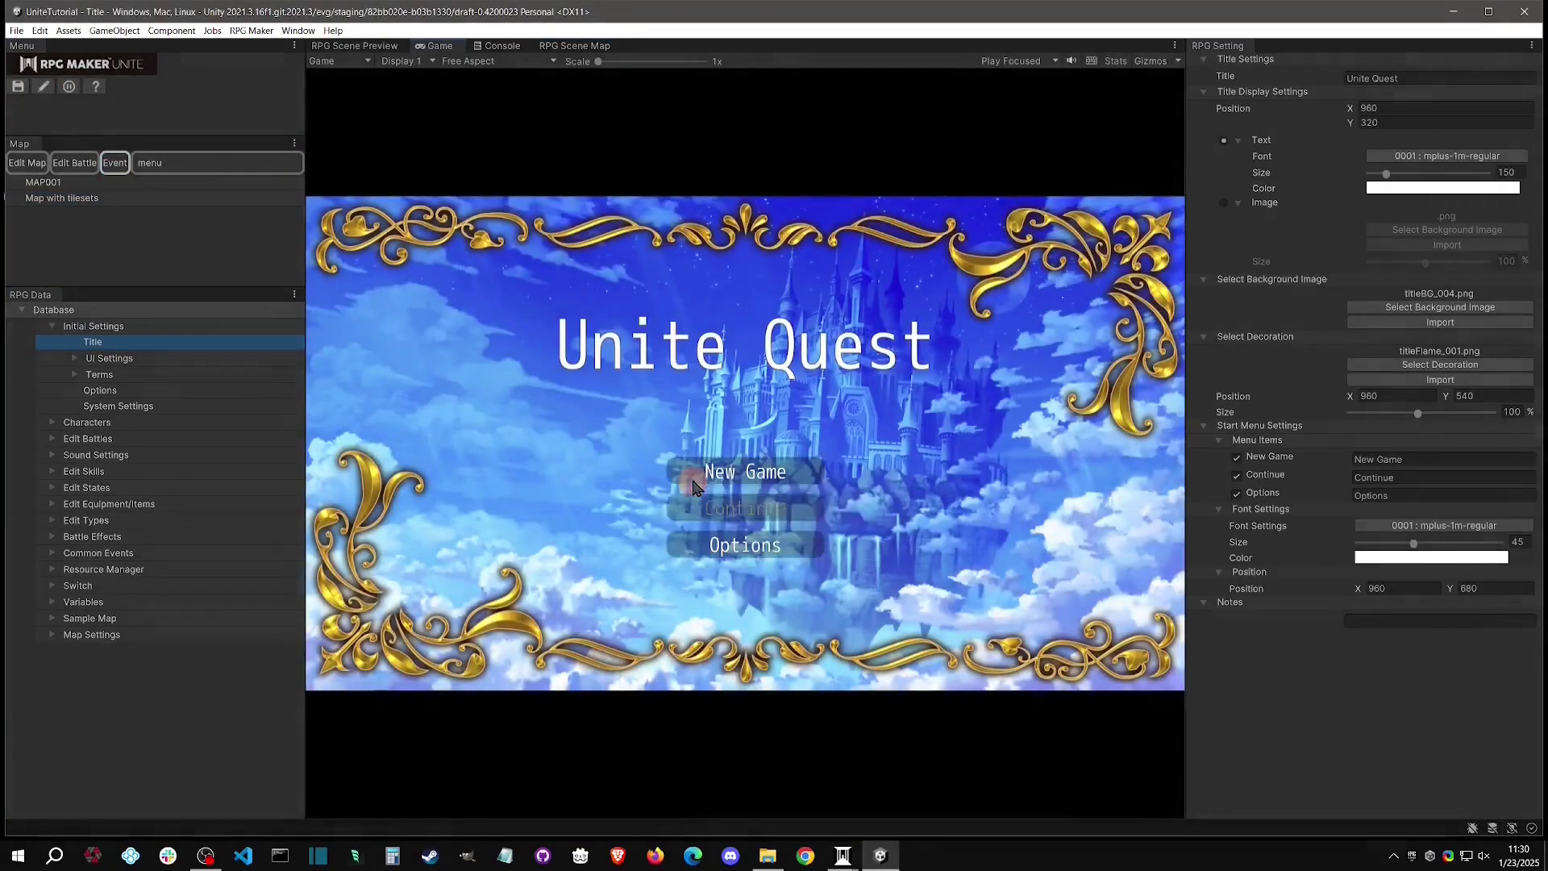
# Start a New Game, walk the party onto the stone path, stop the test and expand Map Settings.
pyautogui.click(693, 485)
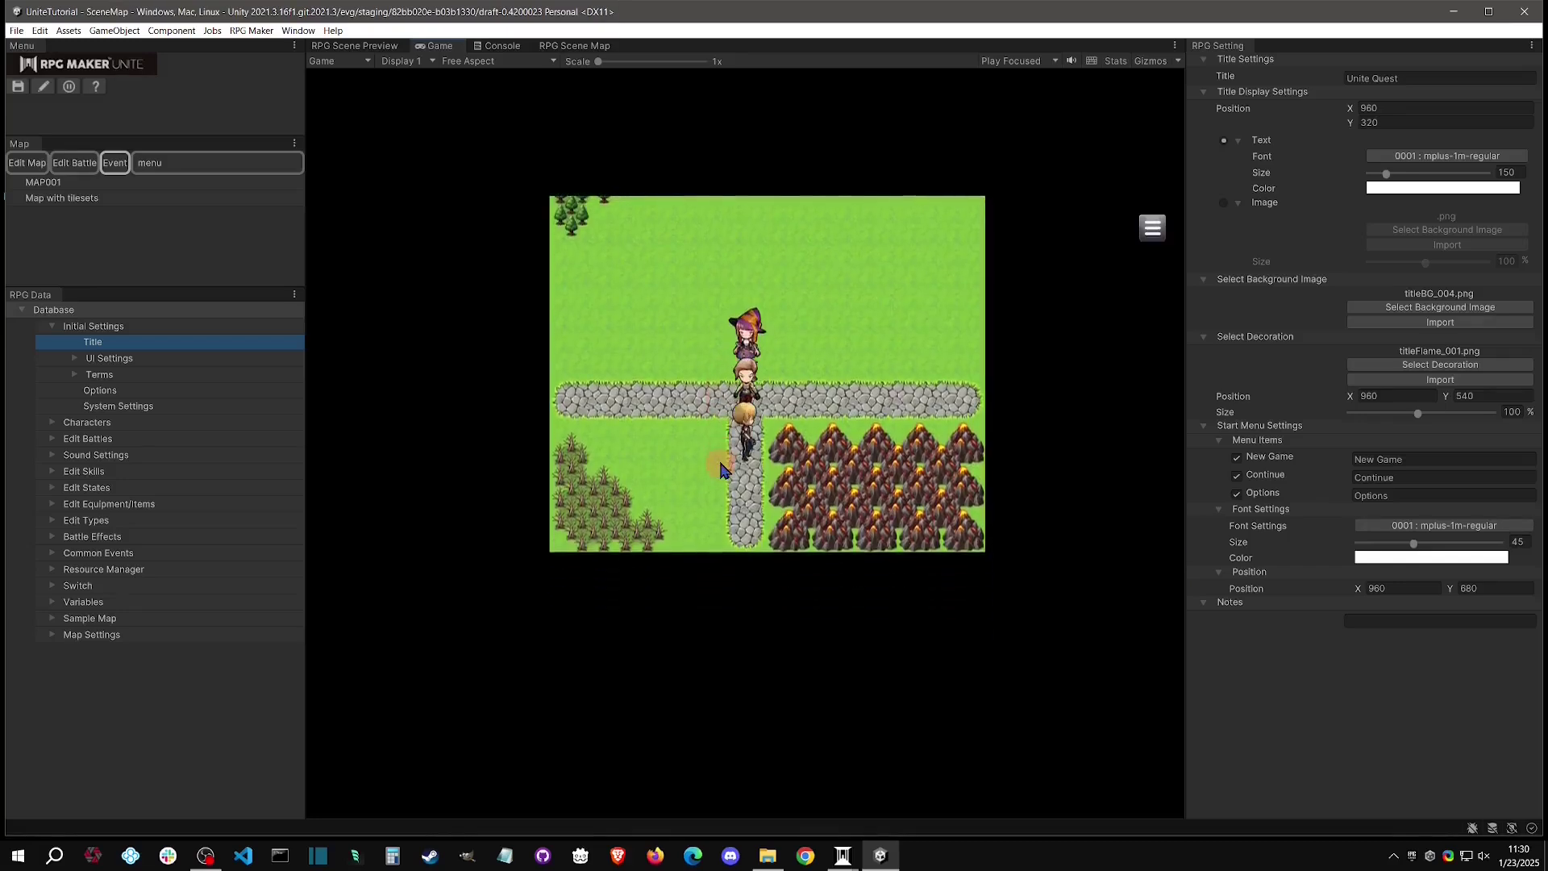
pyautogui.click(722, 469)
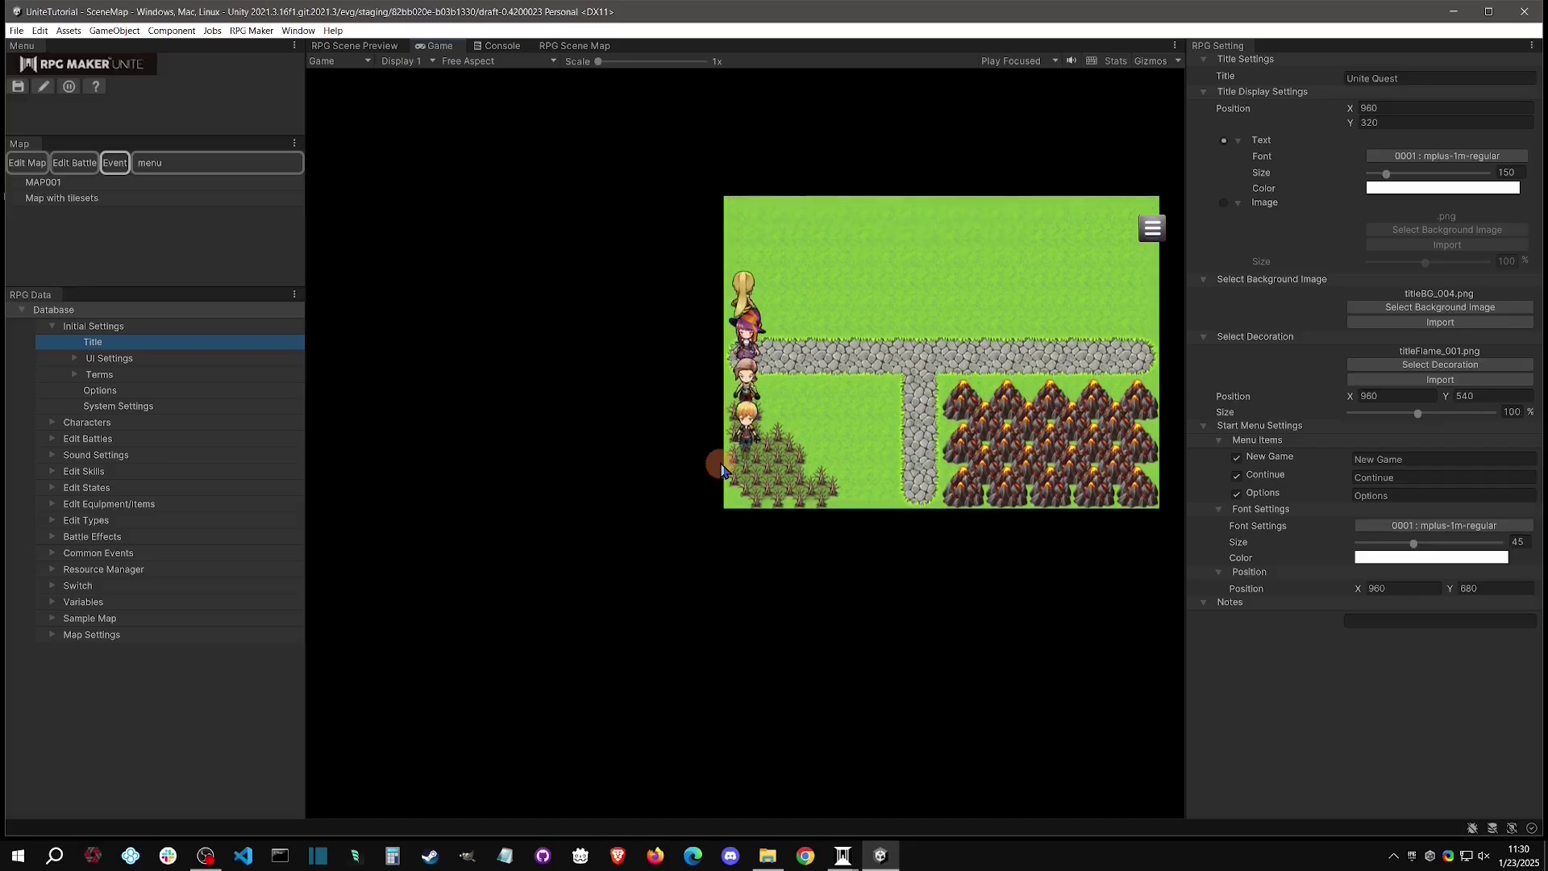
pyautogui.click(795, 466)
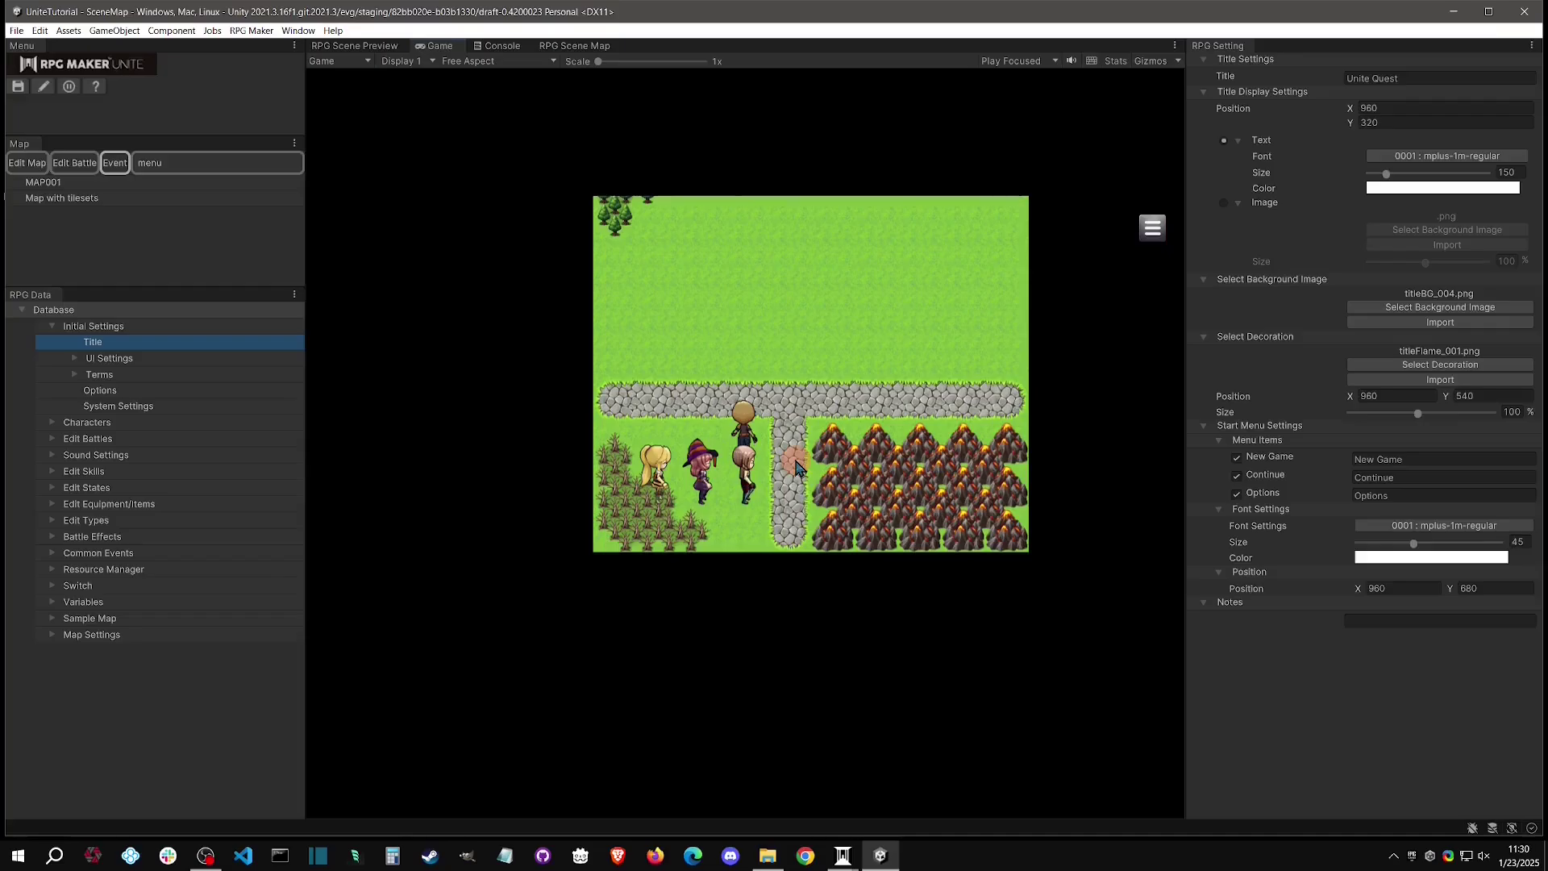
pyautogui.click(69, 87)
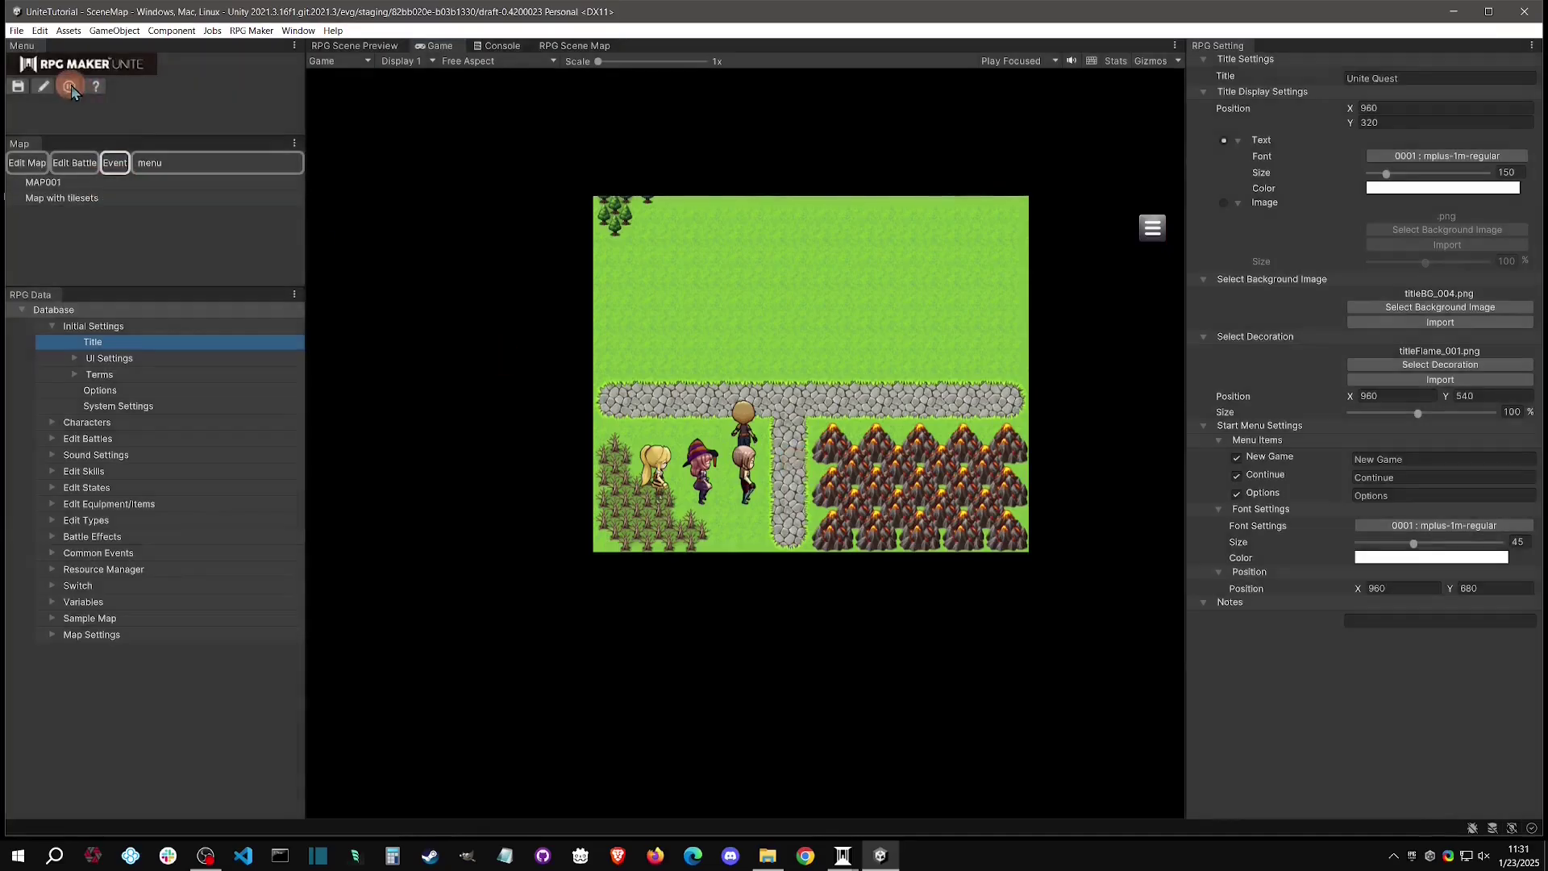
pyautogui.click(91, 635)
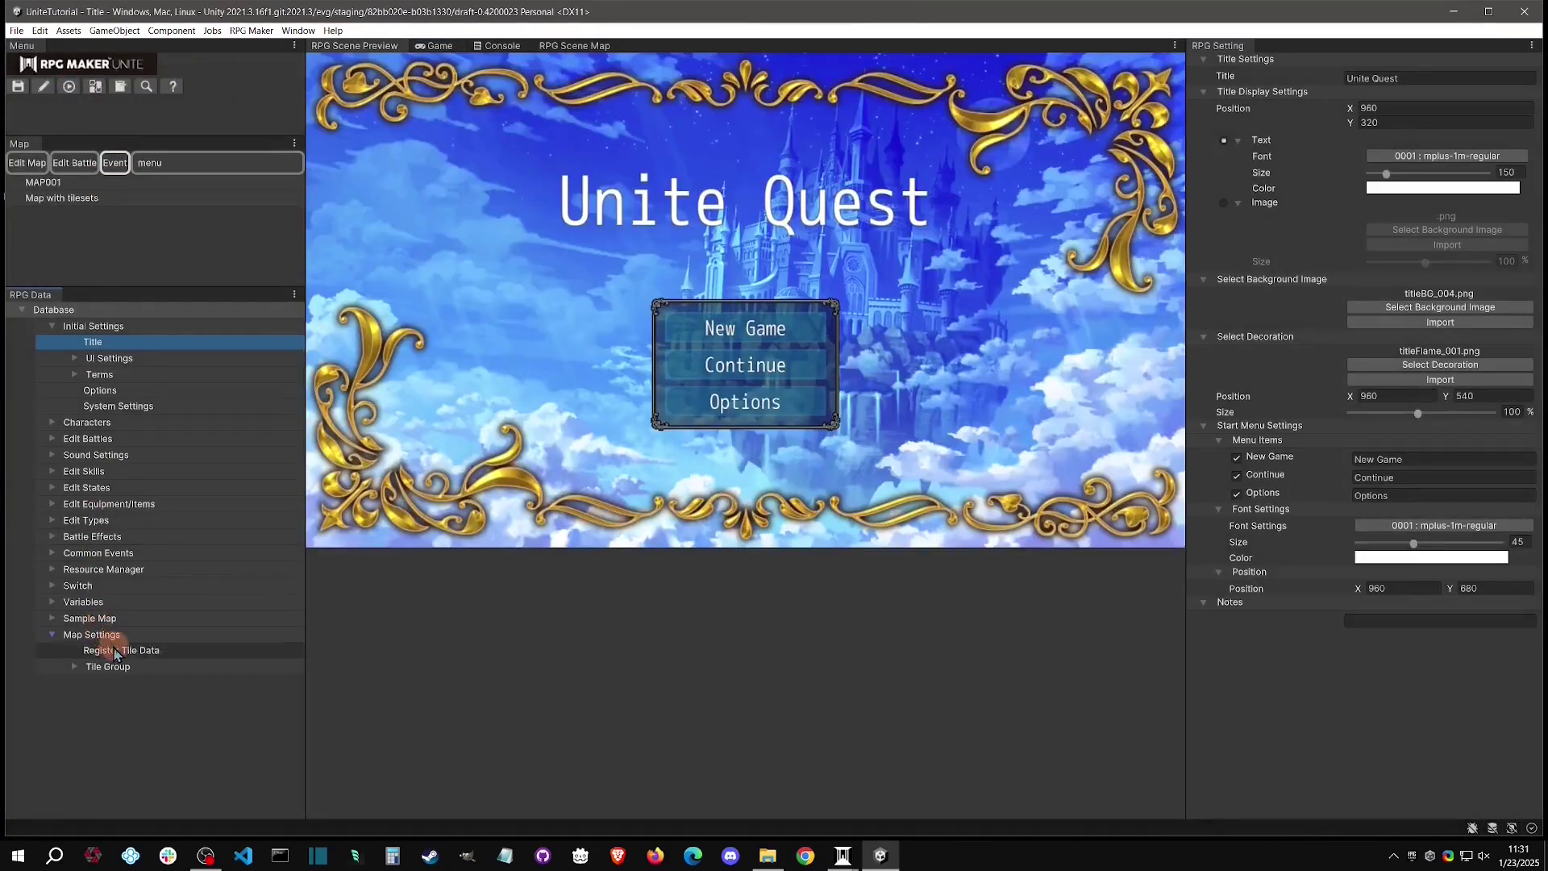
# In Register Tile Data, inspect dead-tree and volcano passage settings, then show Standard Tiles.
pyautogui.click(115, 651)
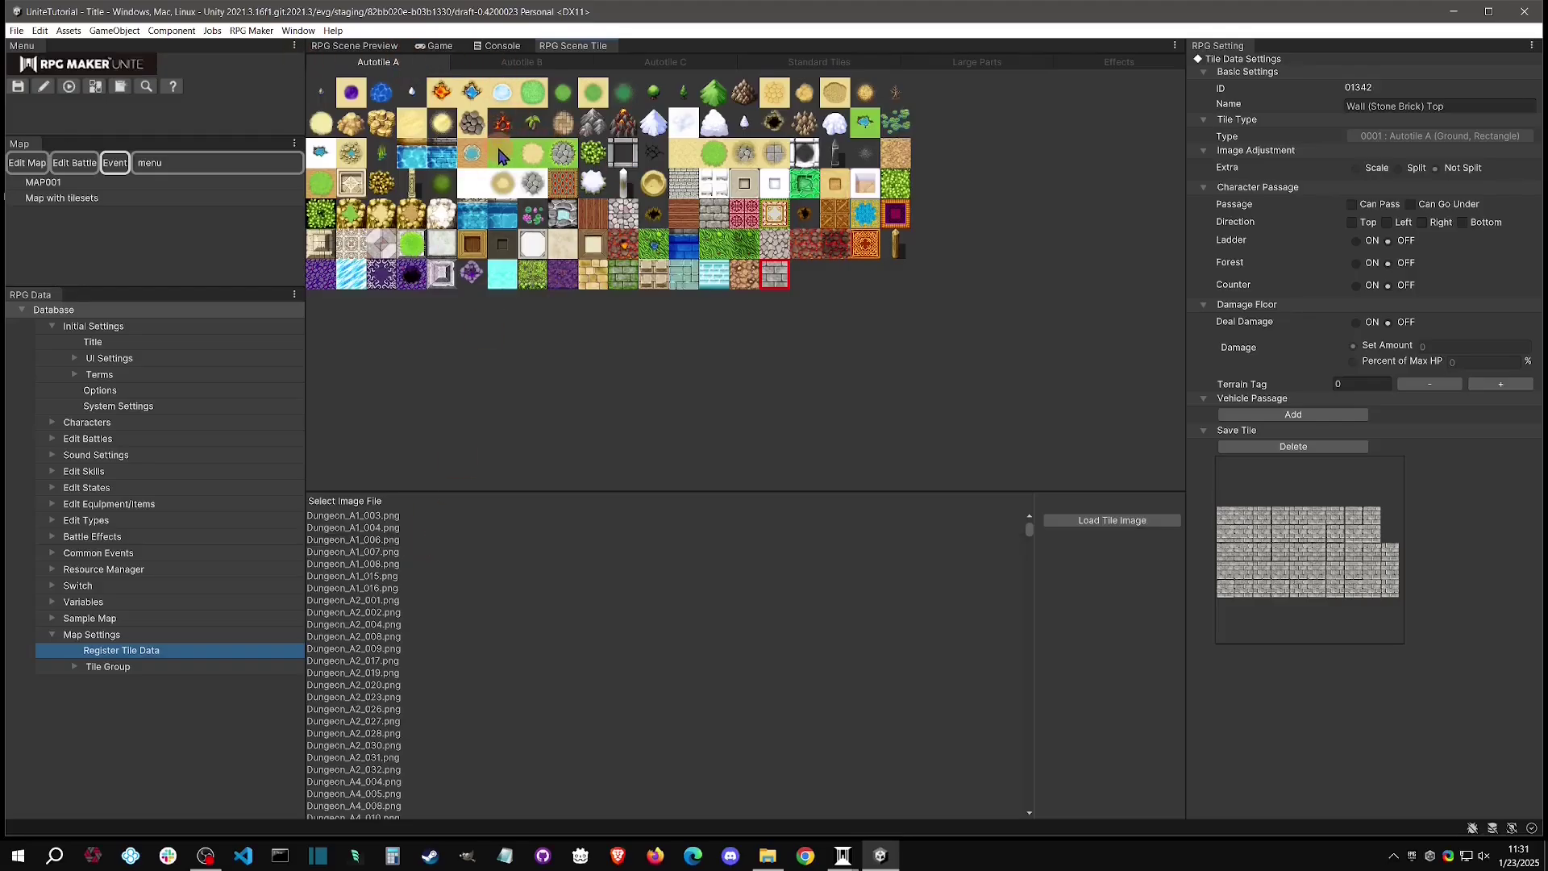
pyautogui.click(895, 92)
pyautogui.click(1270, 203)
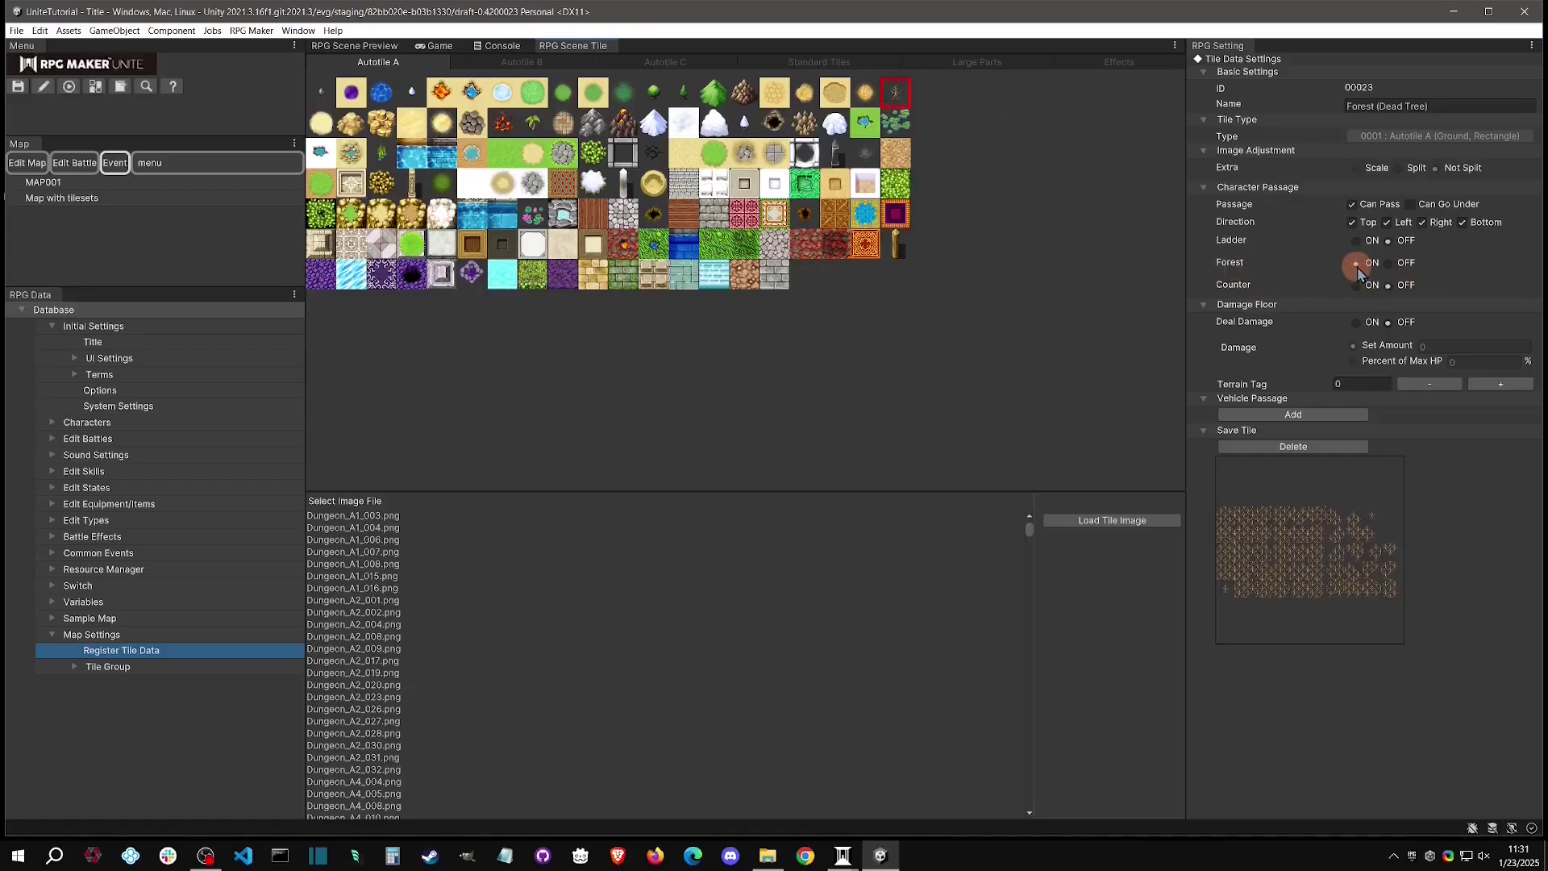
pyautogui.click(623, 123)
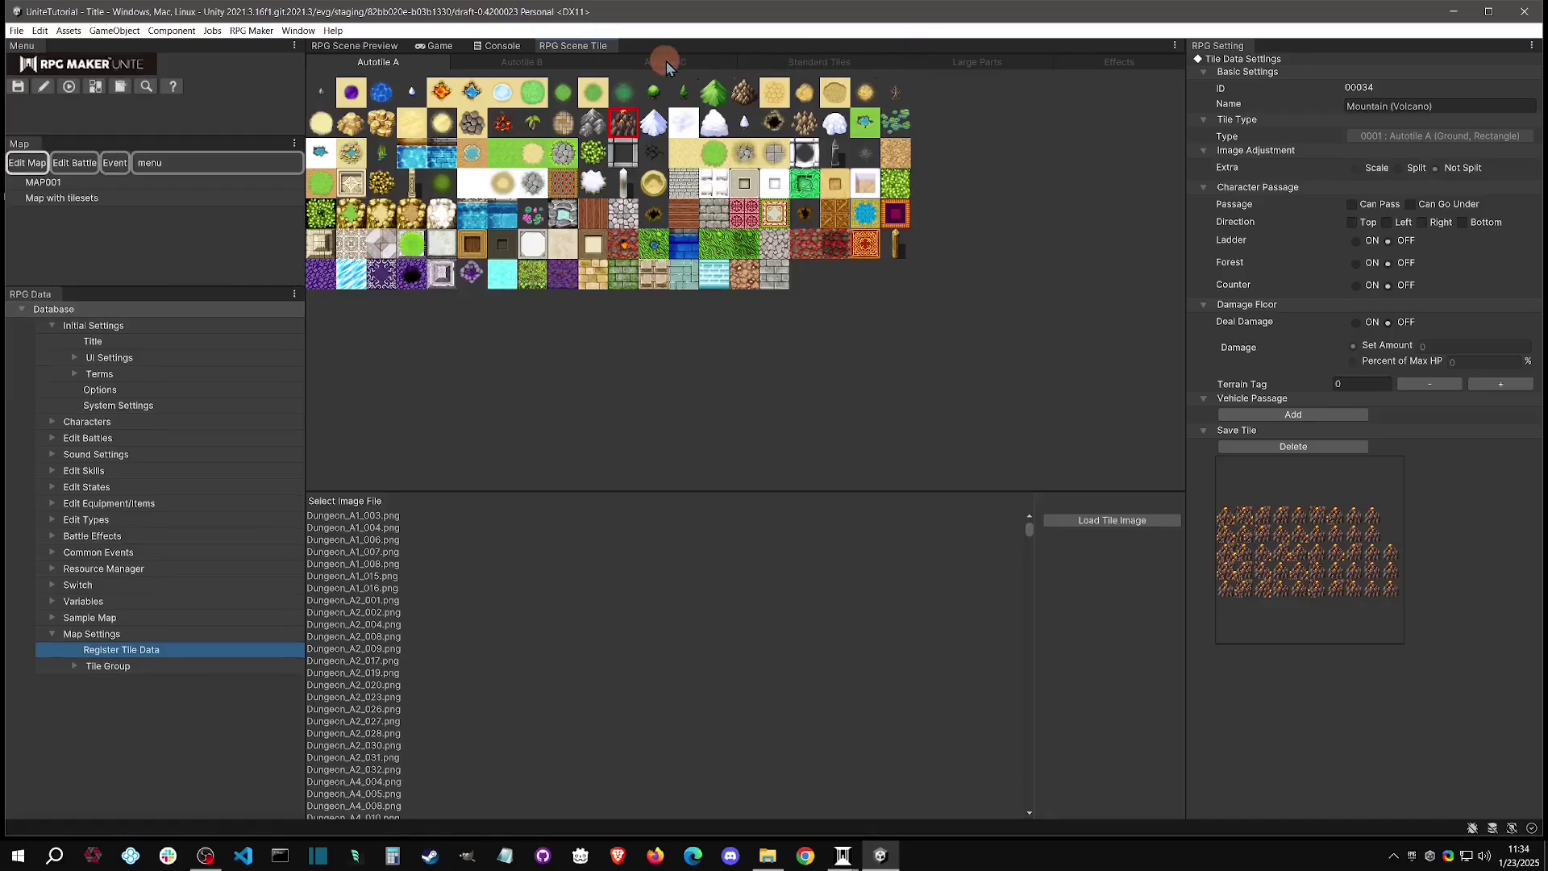
pyautogui.click(823, 63)
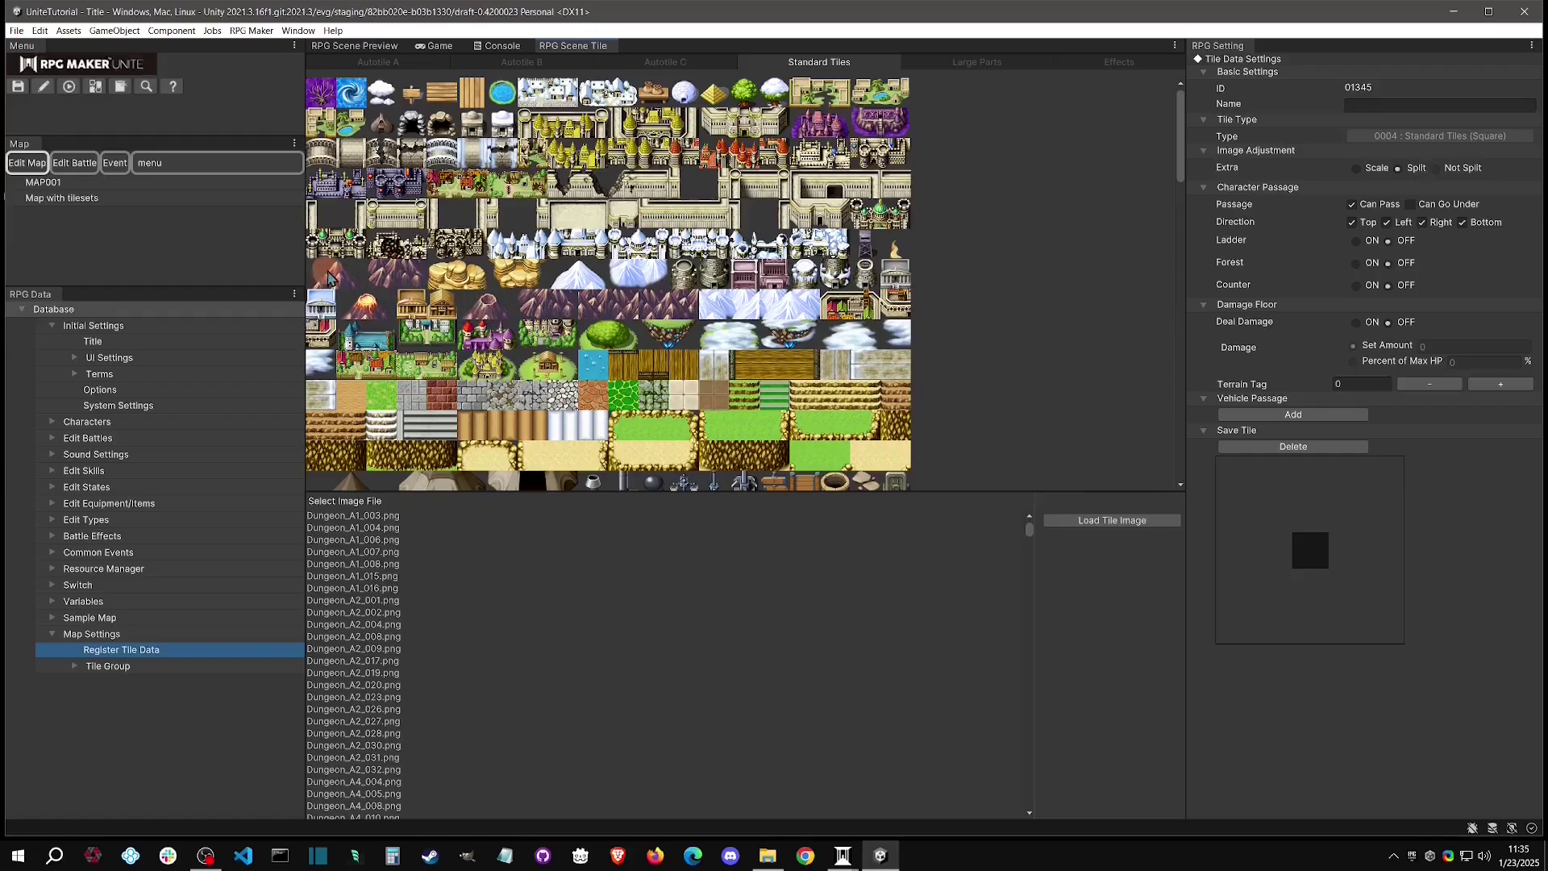
# Inspect the Mountain (Large, Black Rock) tile entries through _4, then open Map with tilesets.
pyautogui.click(321, 275)
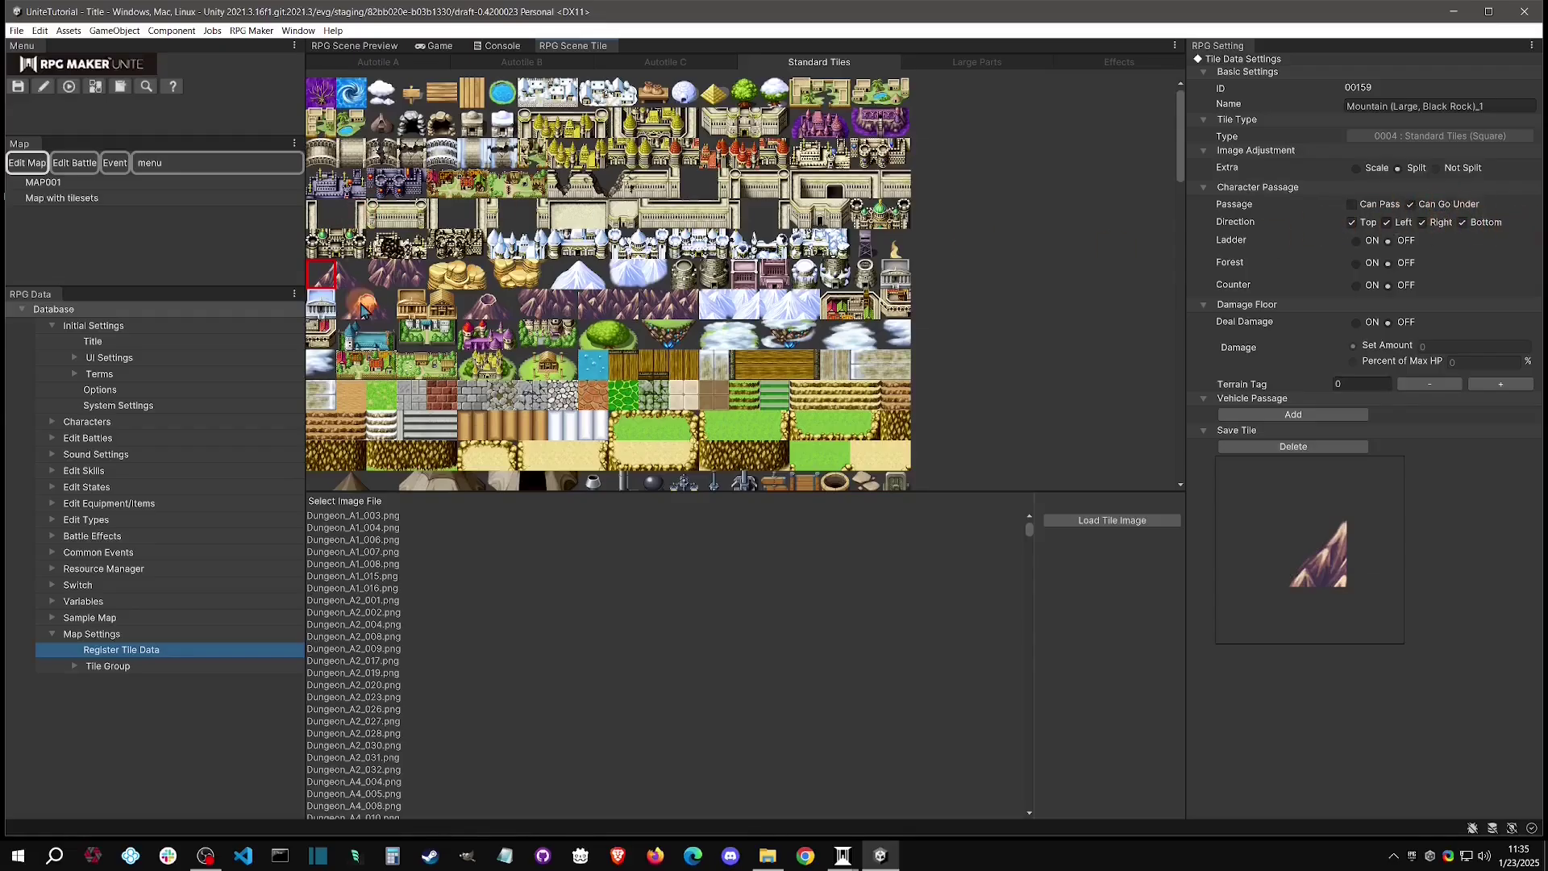
pyautogui.click(351, 278)
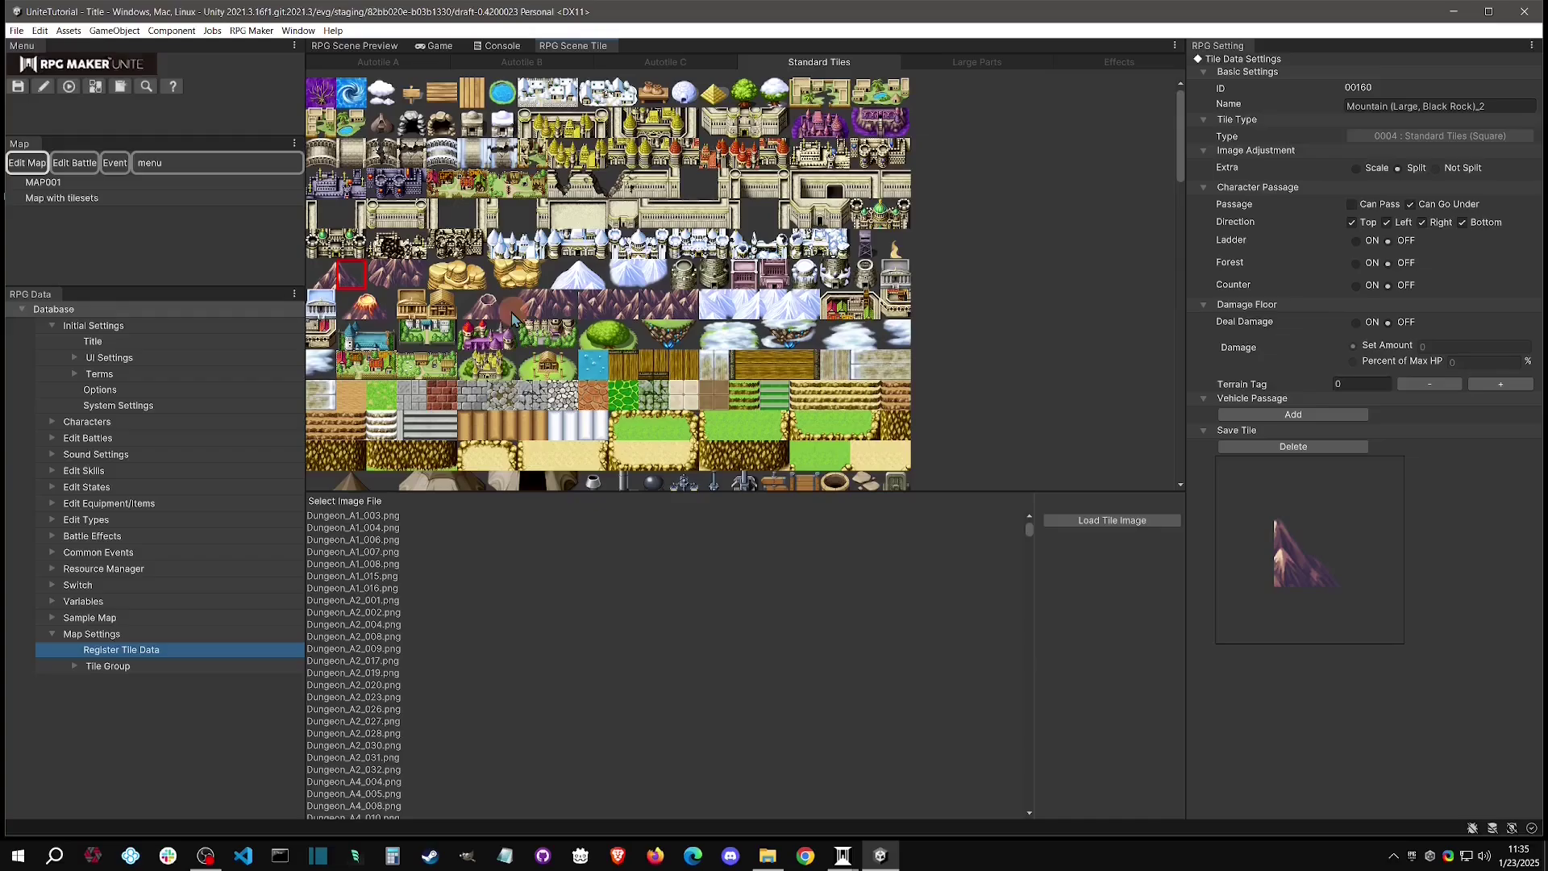
pyautogui.click(382, 274)
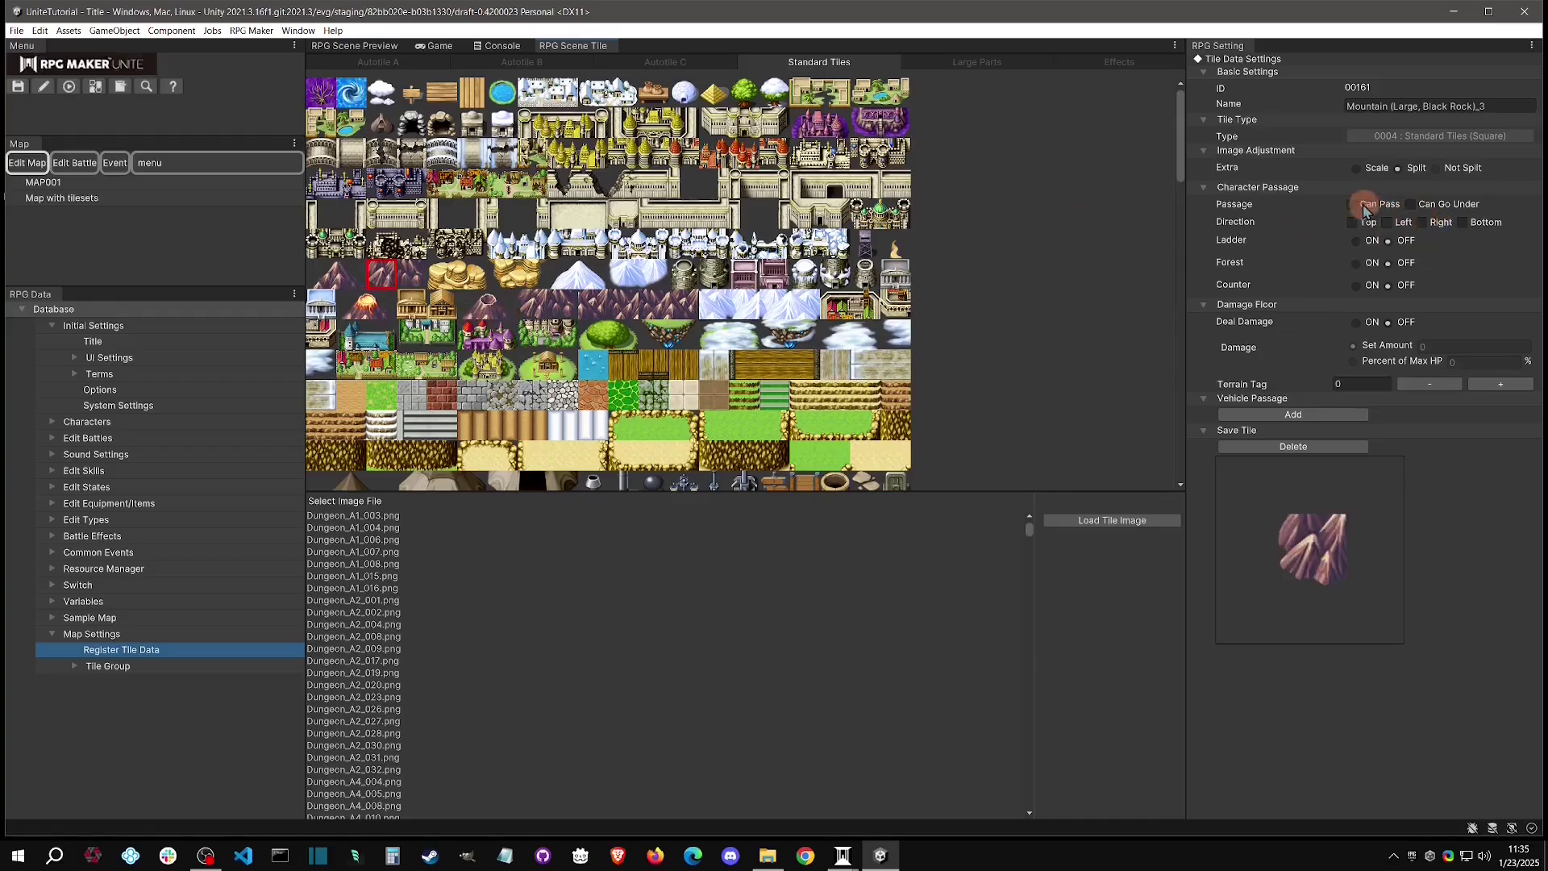
pyautogui.click(407, 274)
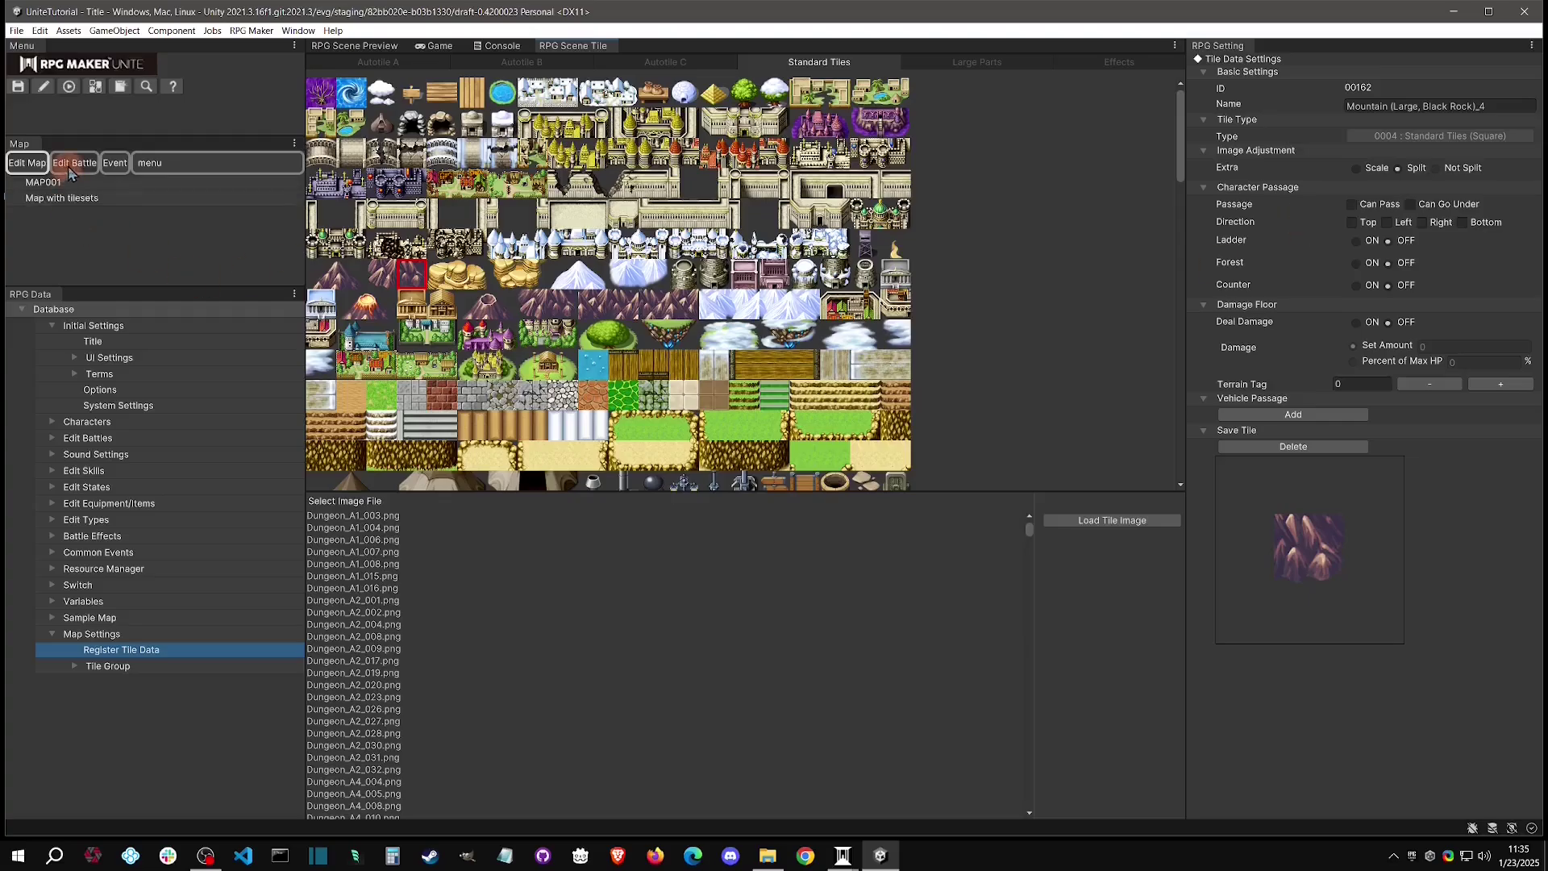
pyautogui.click(61, 198)
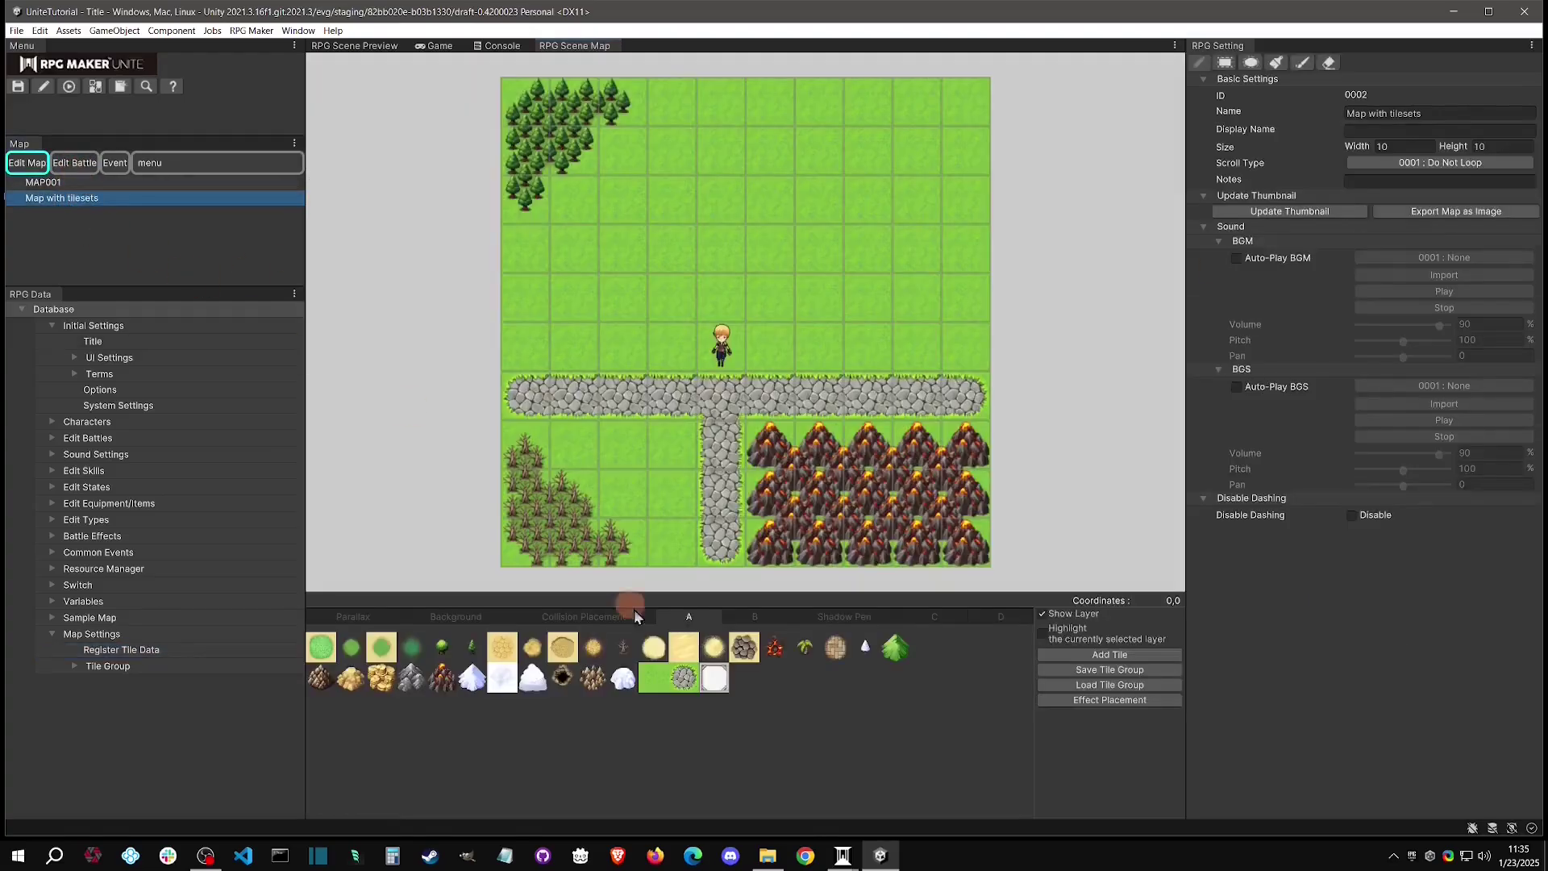
# Load the #0003 World_B tile group into layer A's palette.
pyautogui.click(1120, 685)
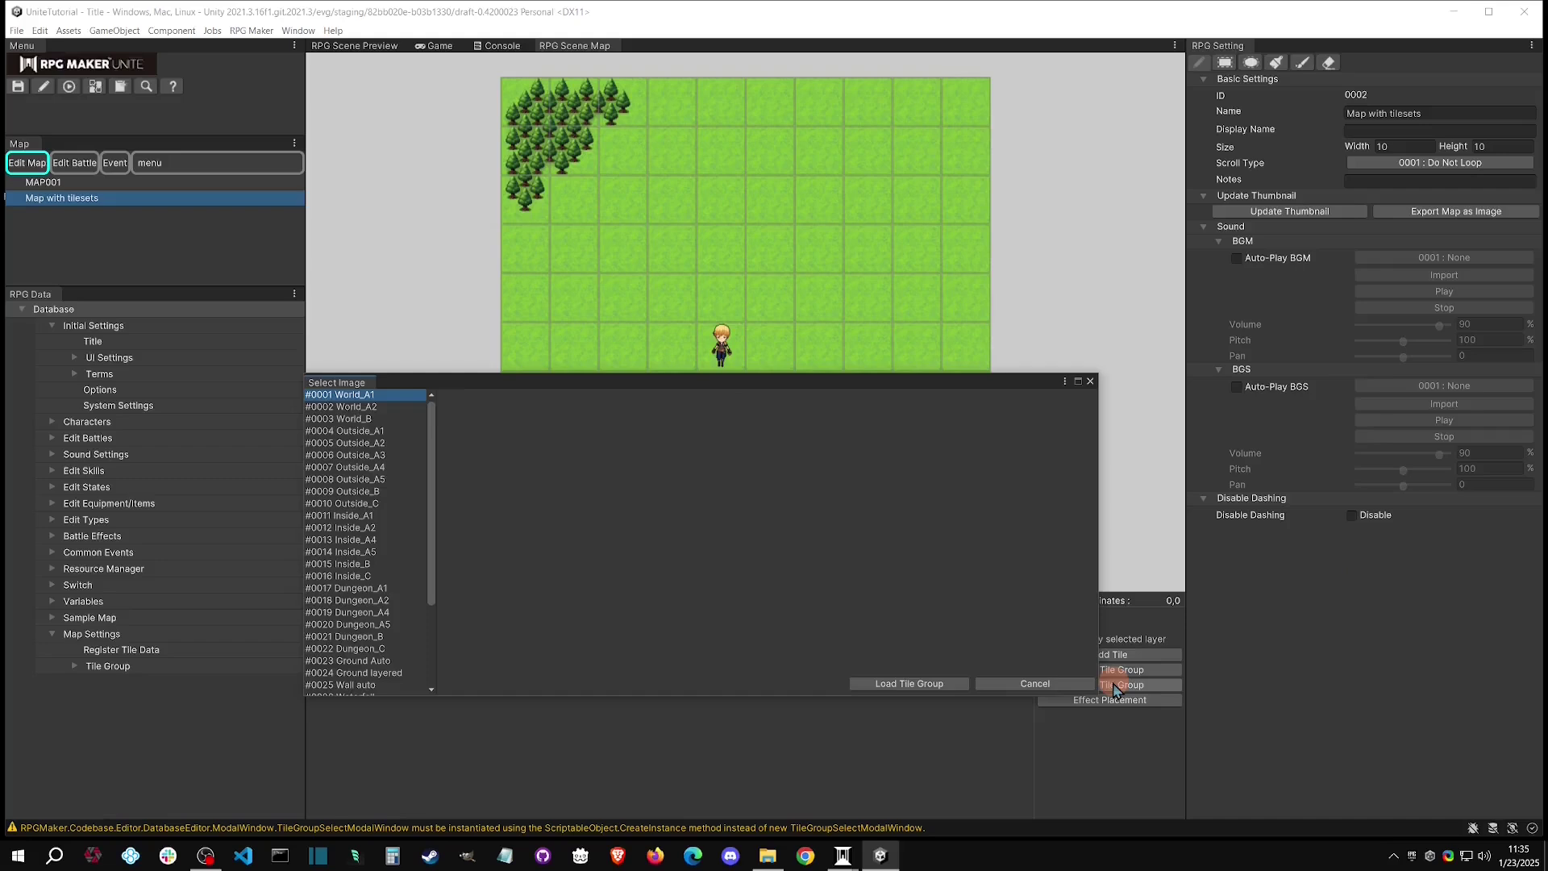
pyautogui.click(389, 419)
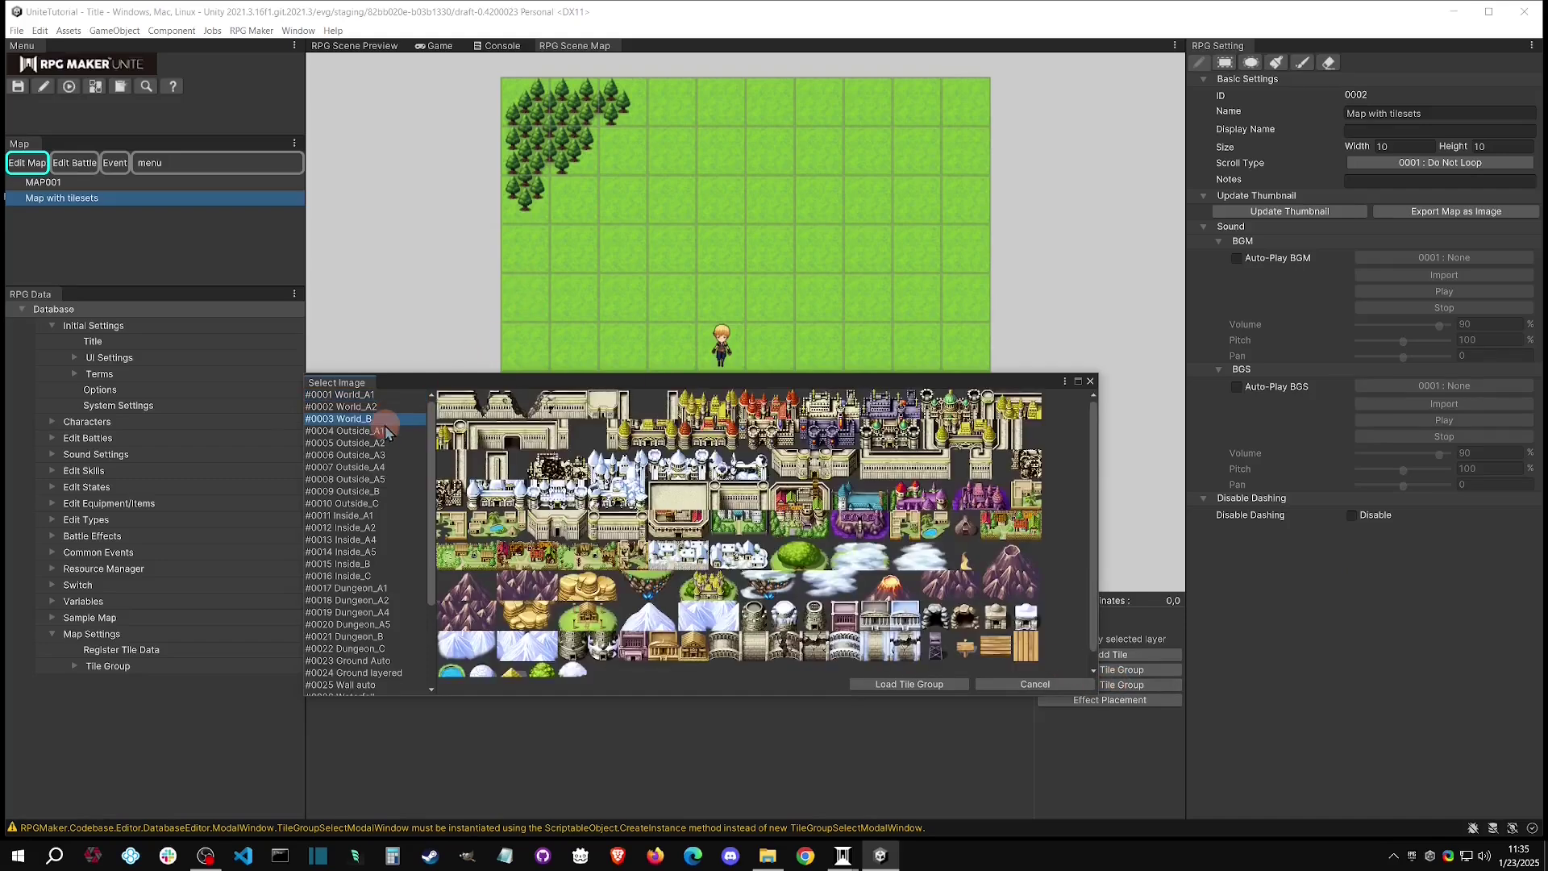
pyautogui.click(929, 687)
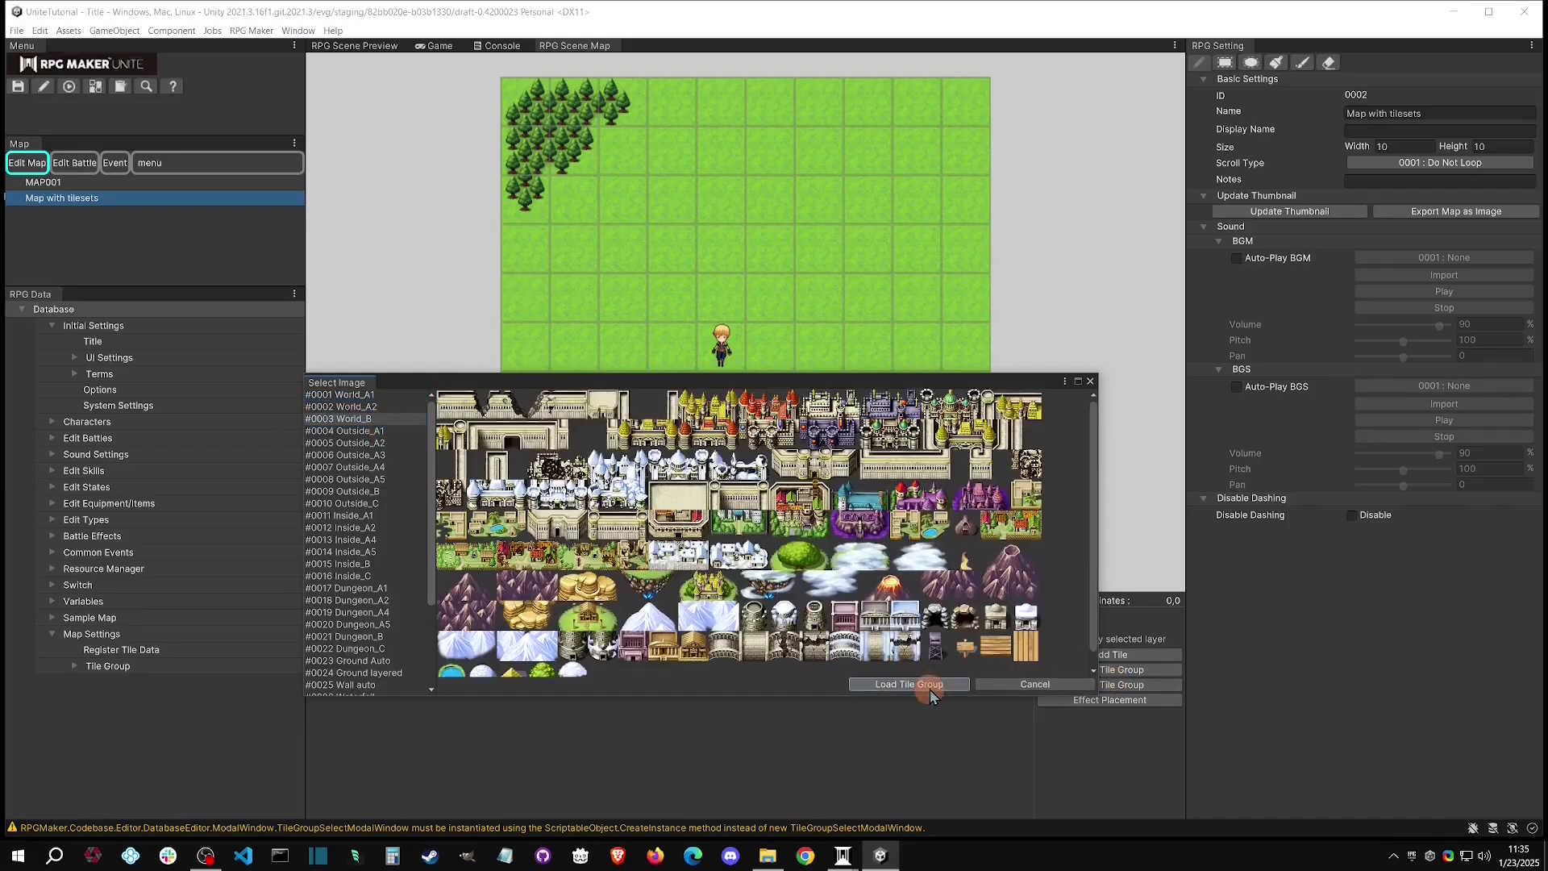
pyautogui.click(819, 448)
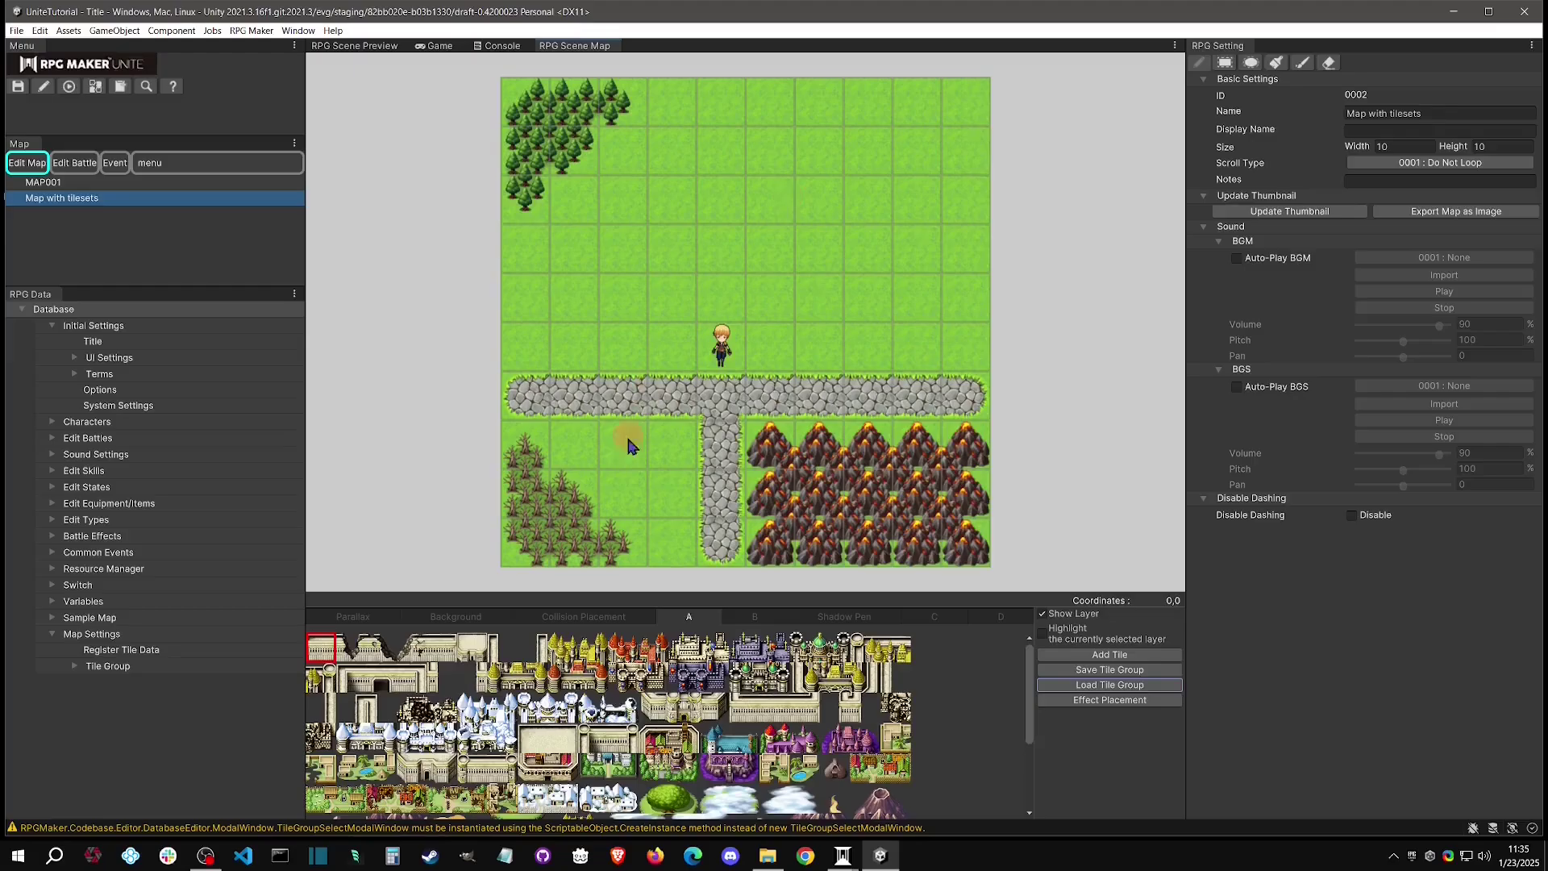
pyautogui.scroll(-1, 627, 446)
pyautogui.scroll(-3, 637, 702)
pyautogui.click(448, 564)
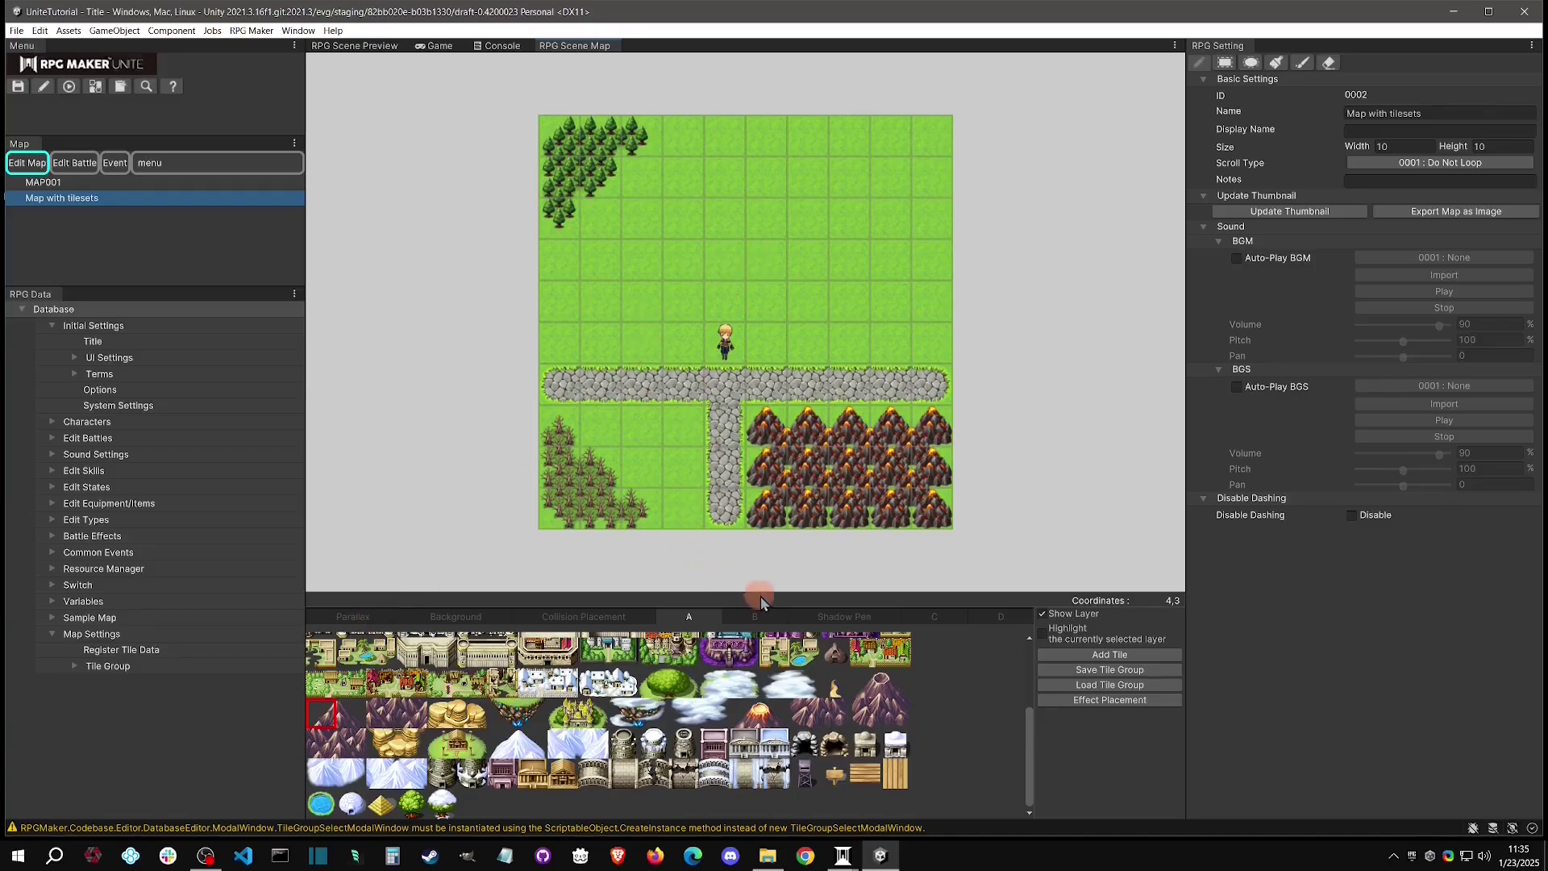
# Load the World_B tile group into layer B's palette as well.
pyautogui.click(758, 619)
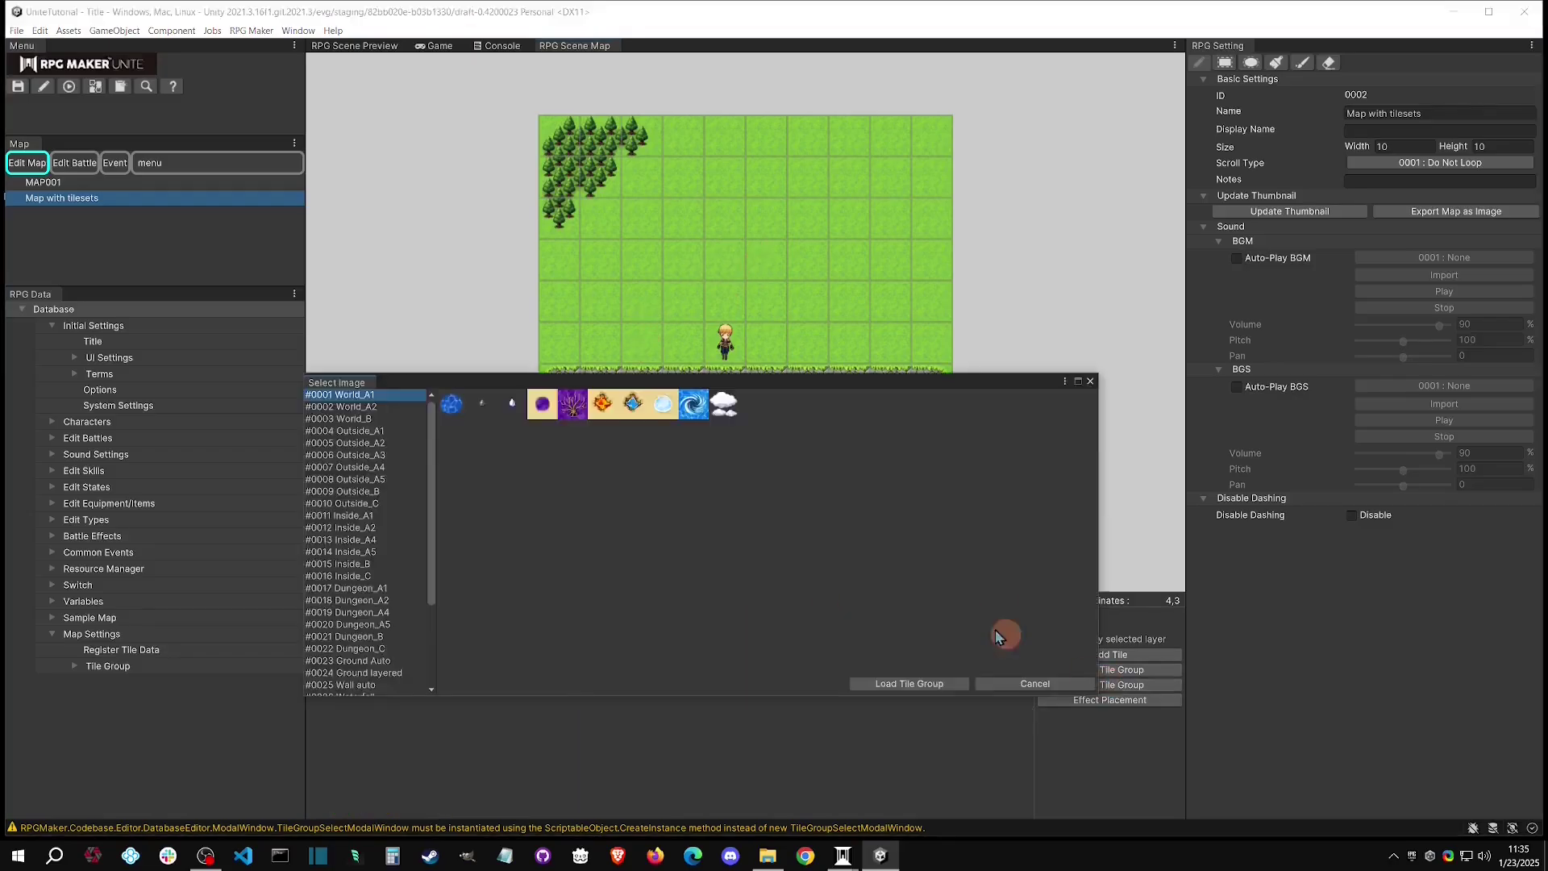
pyautogui.click(361, 419)
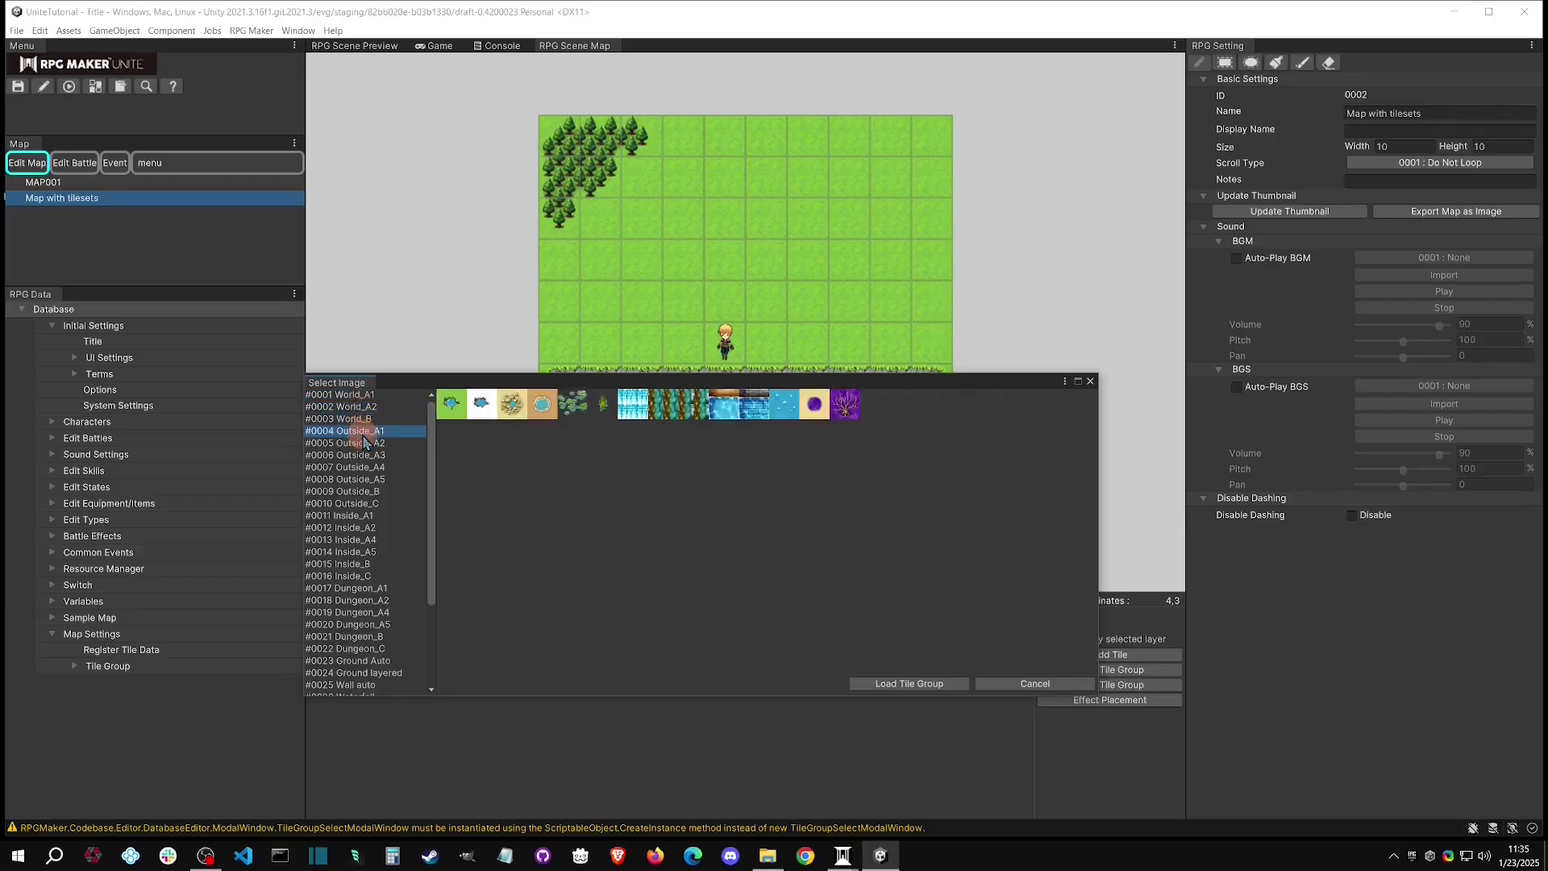
pyautogui.click(891, 684)
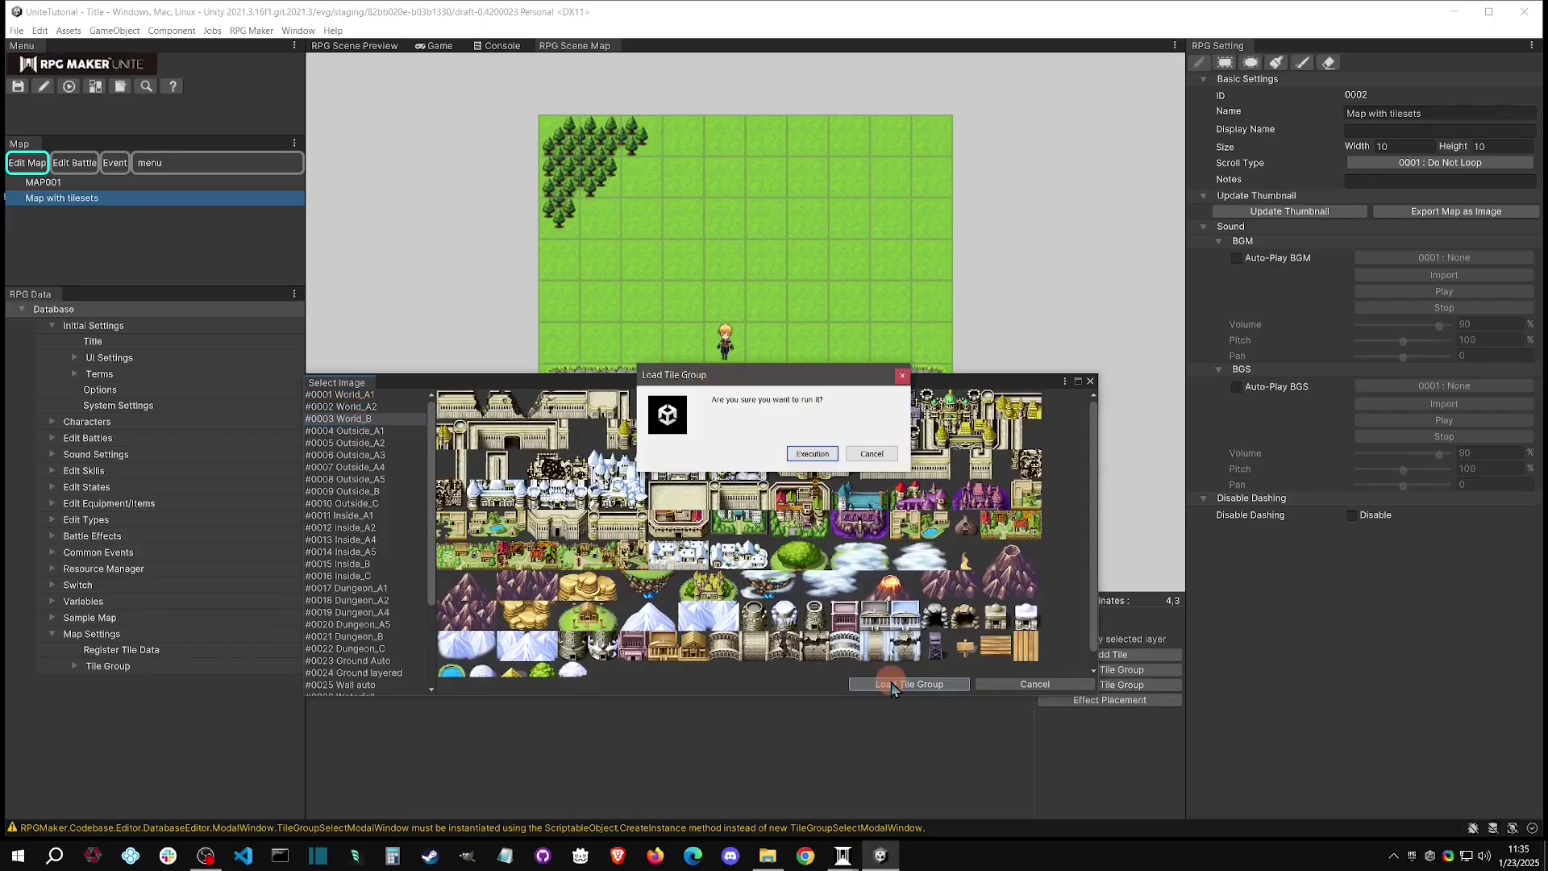
pyautogui.click(806, 454)
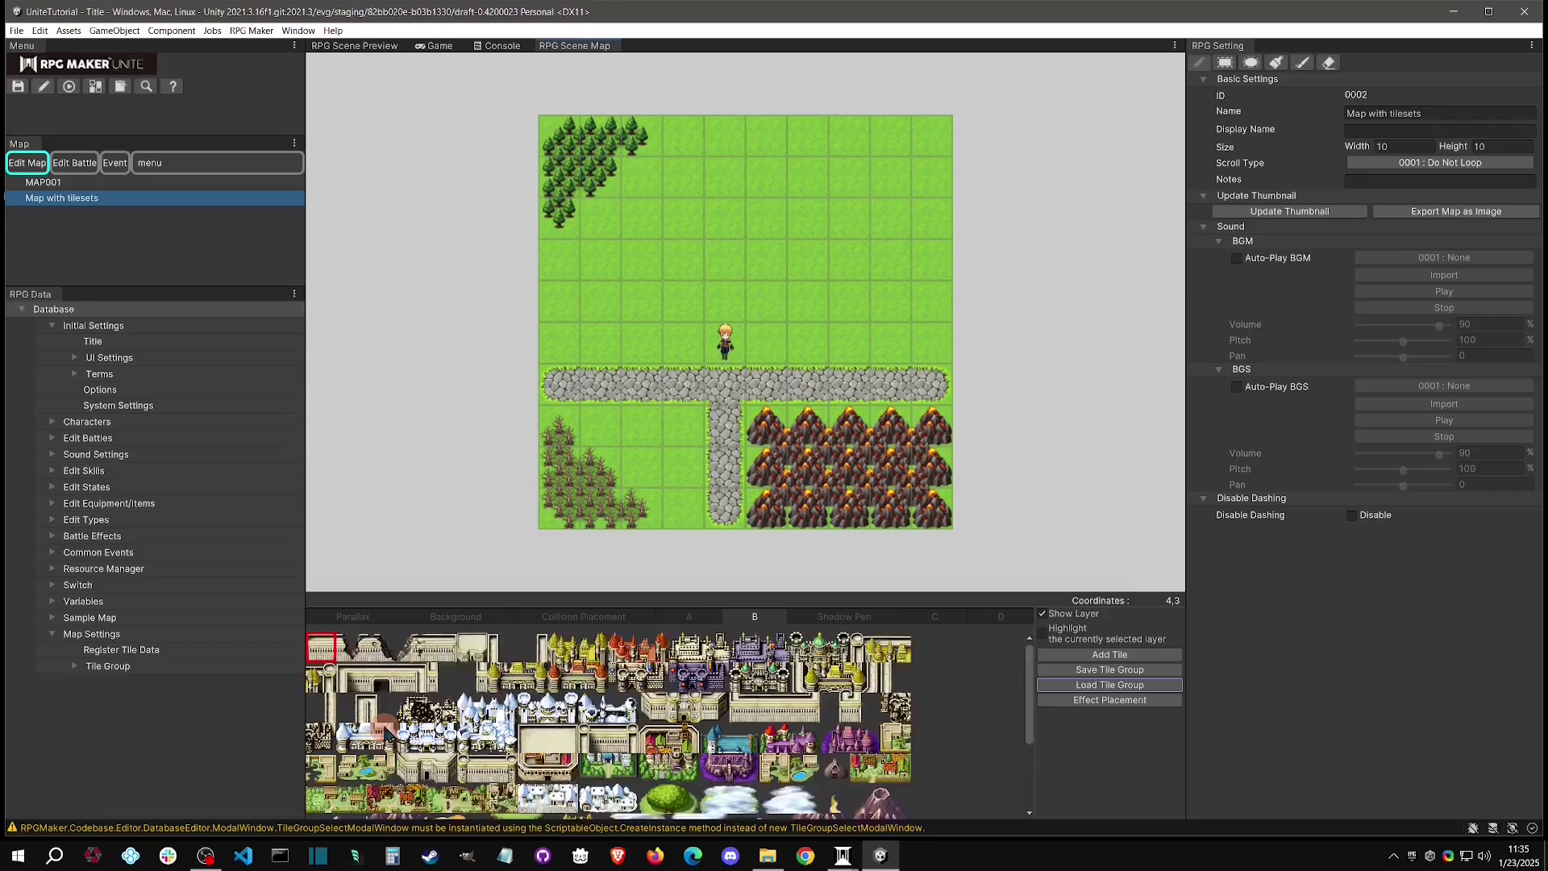
pyautogui.scroll(-2, 370, 741)
# Paint the four large purple mountain tiles at cells 4,3, 5,3, 4,4 and 5,4.
pyautogui.click(321, 746)
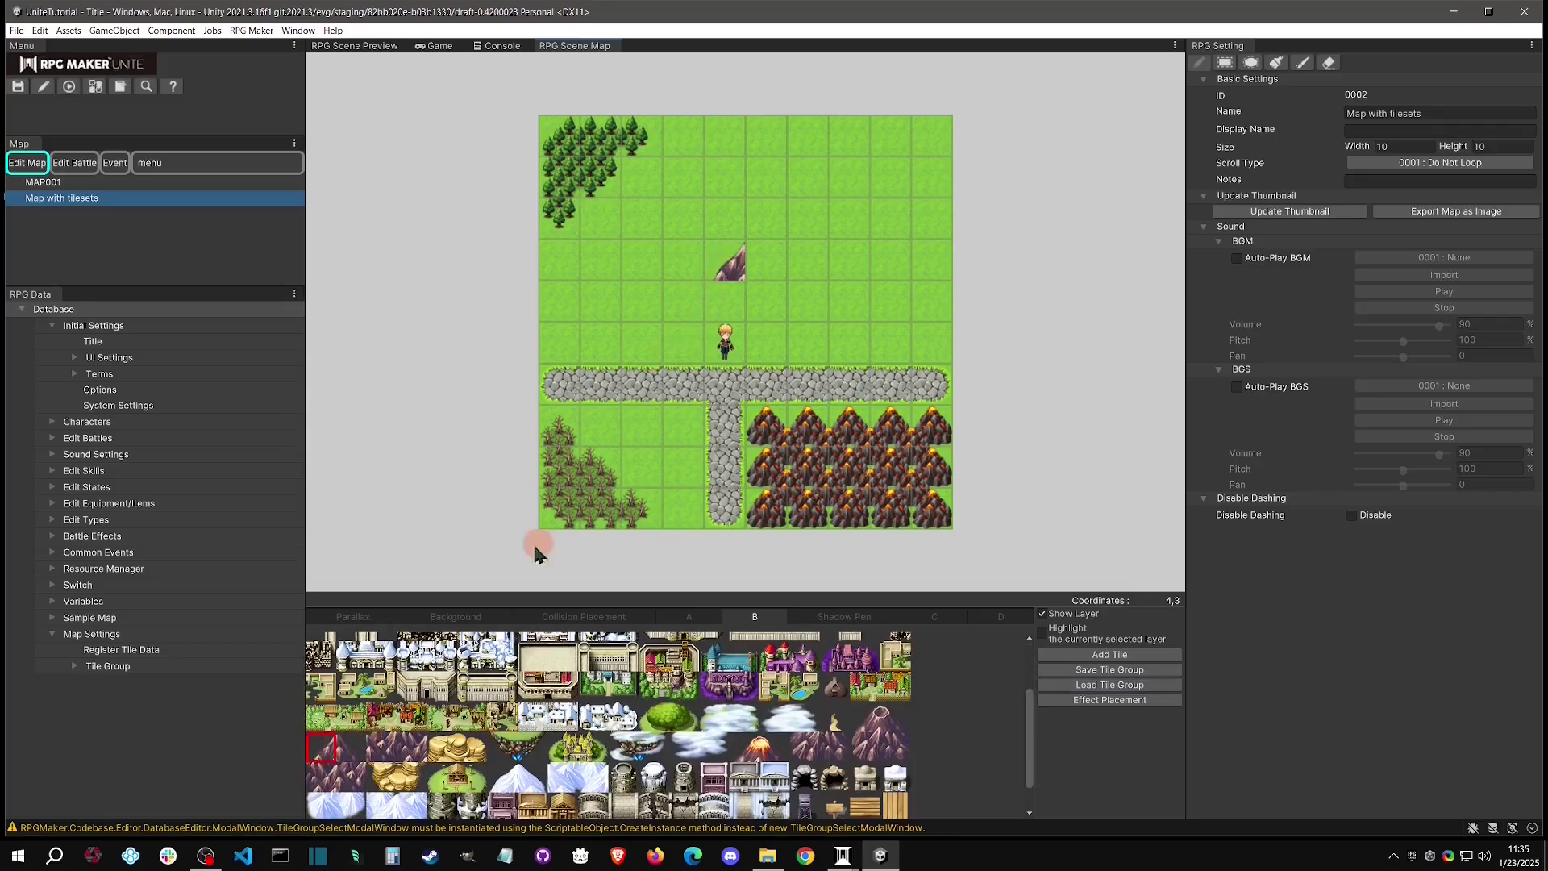
pyautogui.click(351, 746)
pyautogui.click(765, 275)
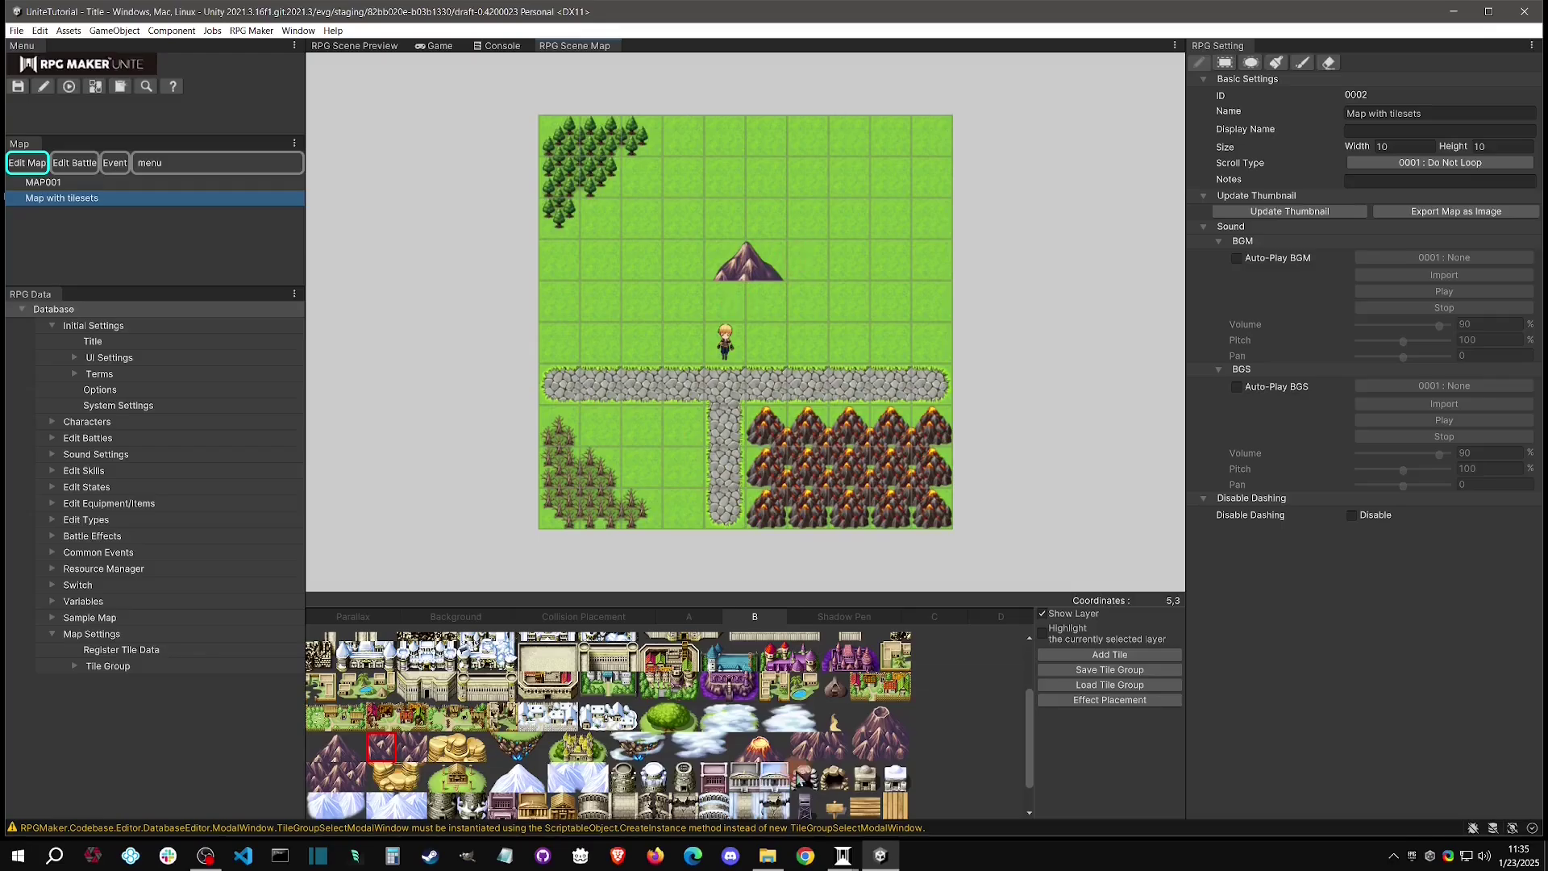
pyautogui.click(730, 304)
pyautogui.click(834, 747)
pyautogui.click(768, 305)
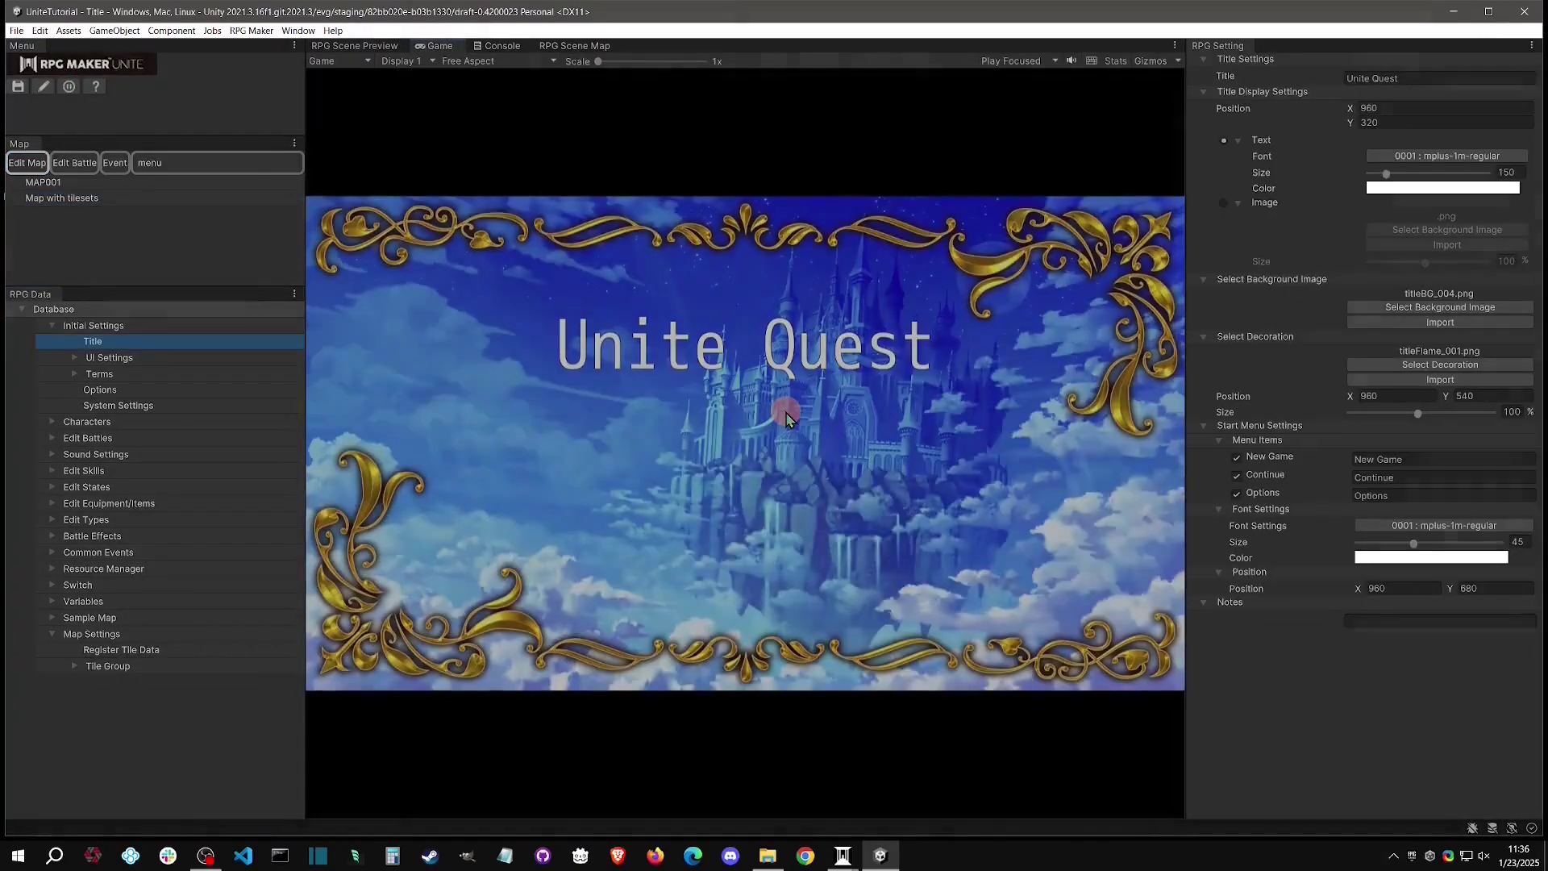
# Run a New Game test, stop it, and reopen Map with tilesets on layer A.
pyautogui.press('Return')
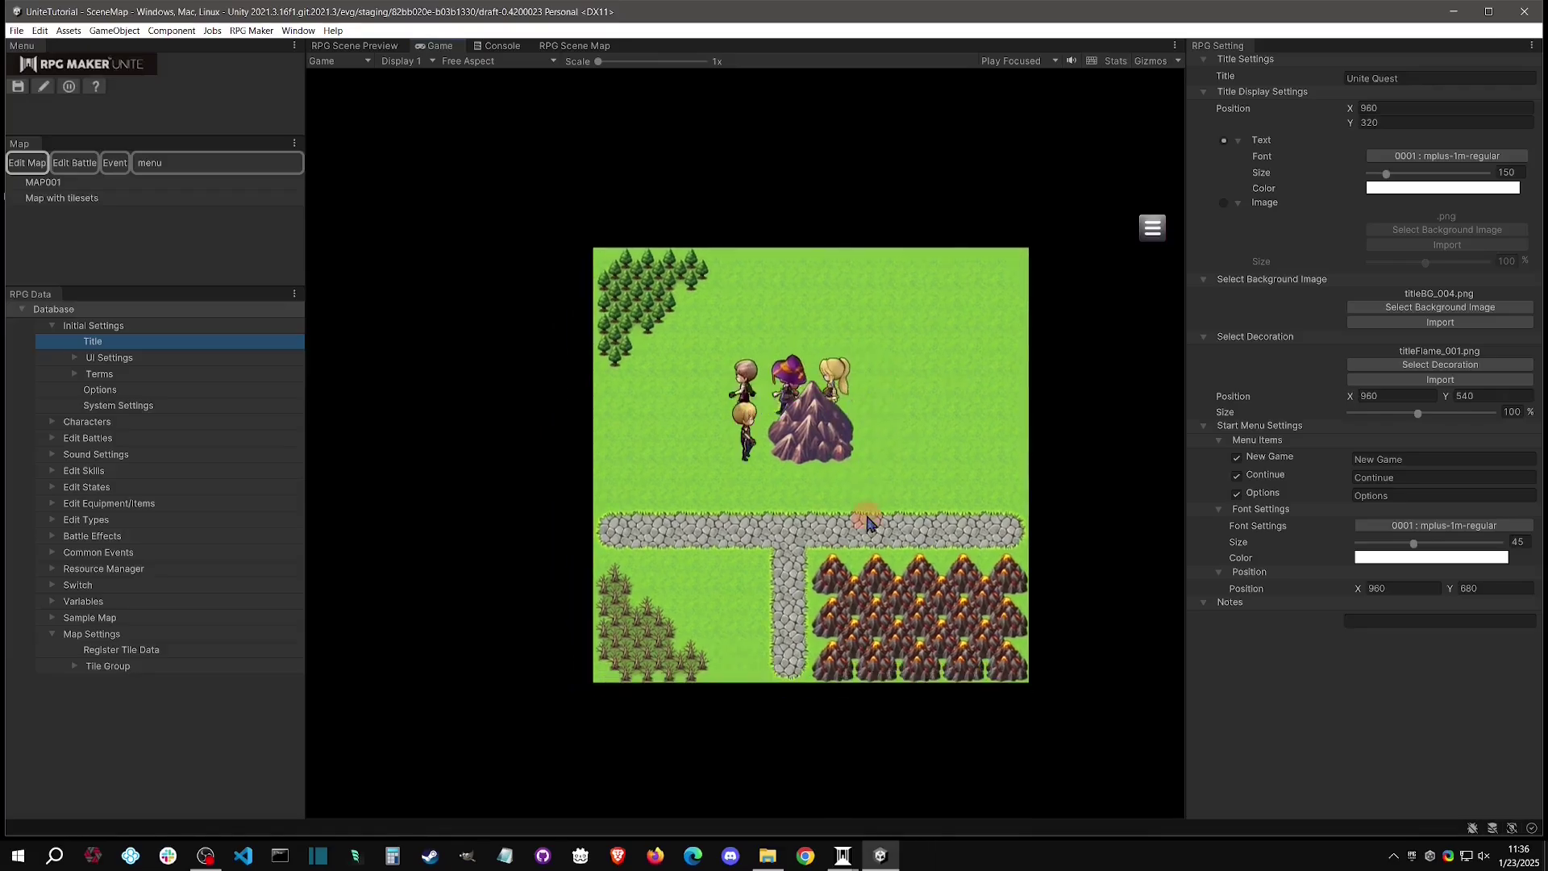
pyautogui.click(69, 86)
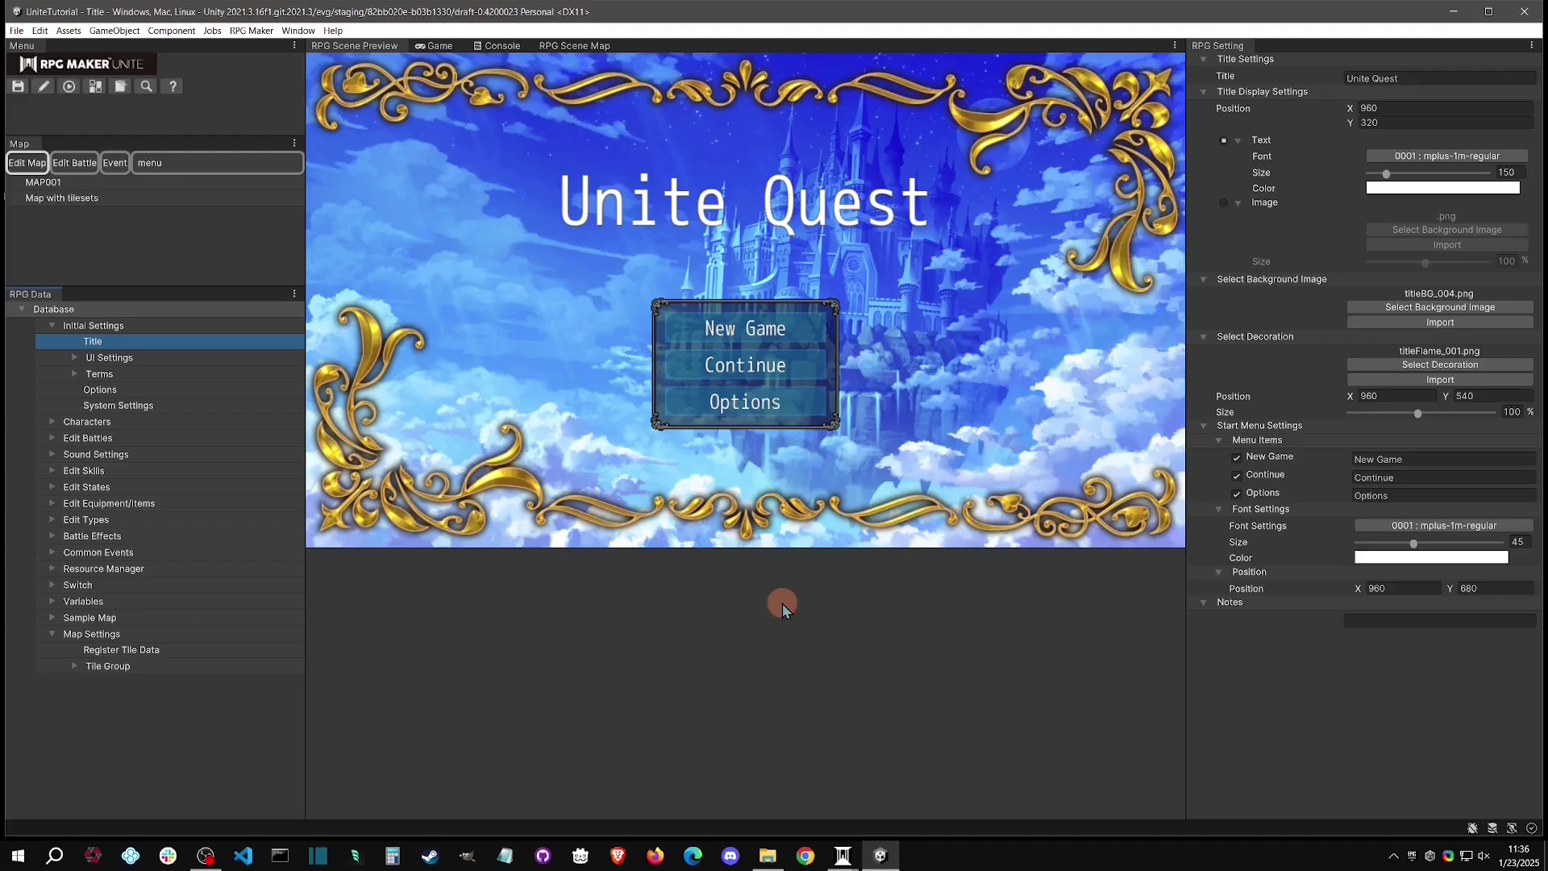
pyautogui.click(50, 198)
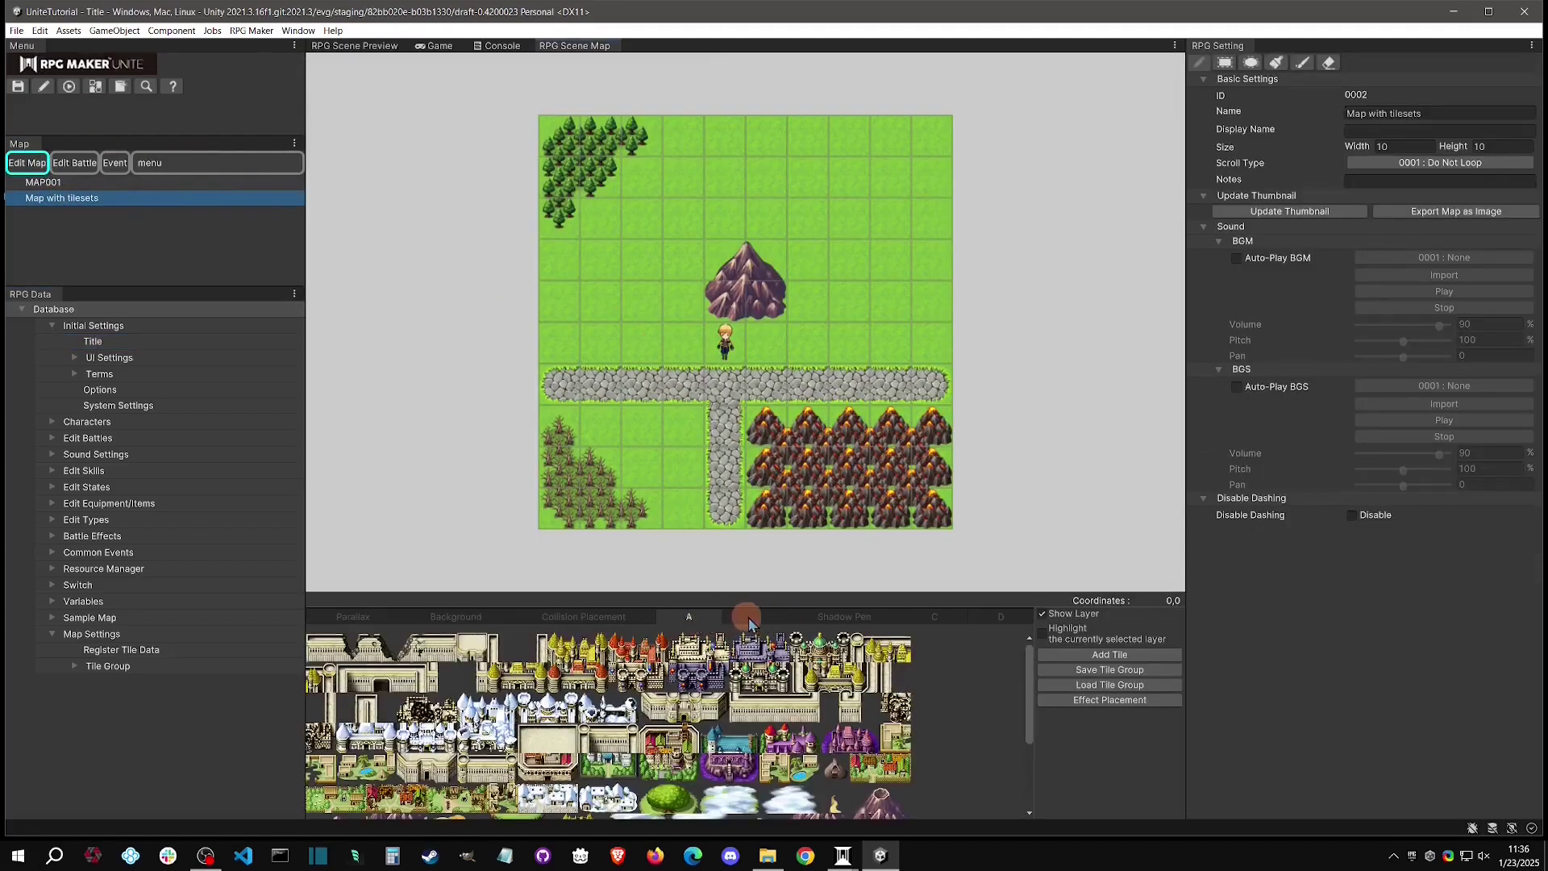
pyautogui.click(923, 621)
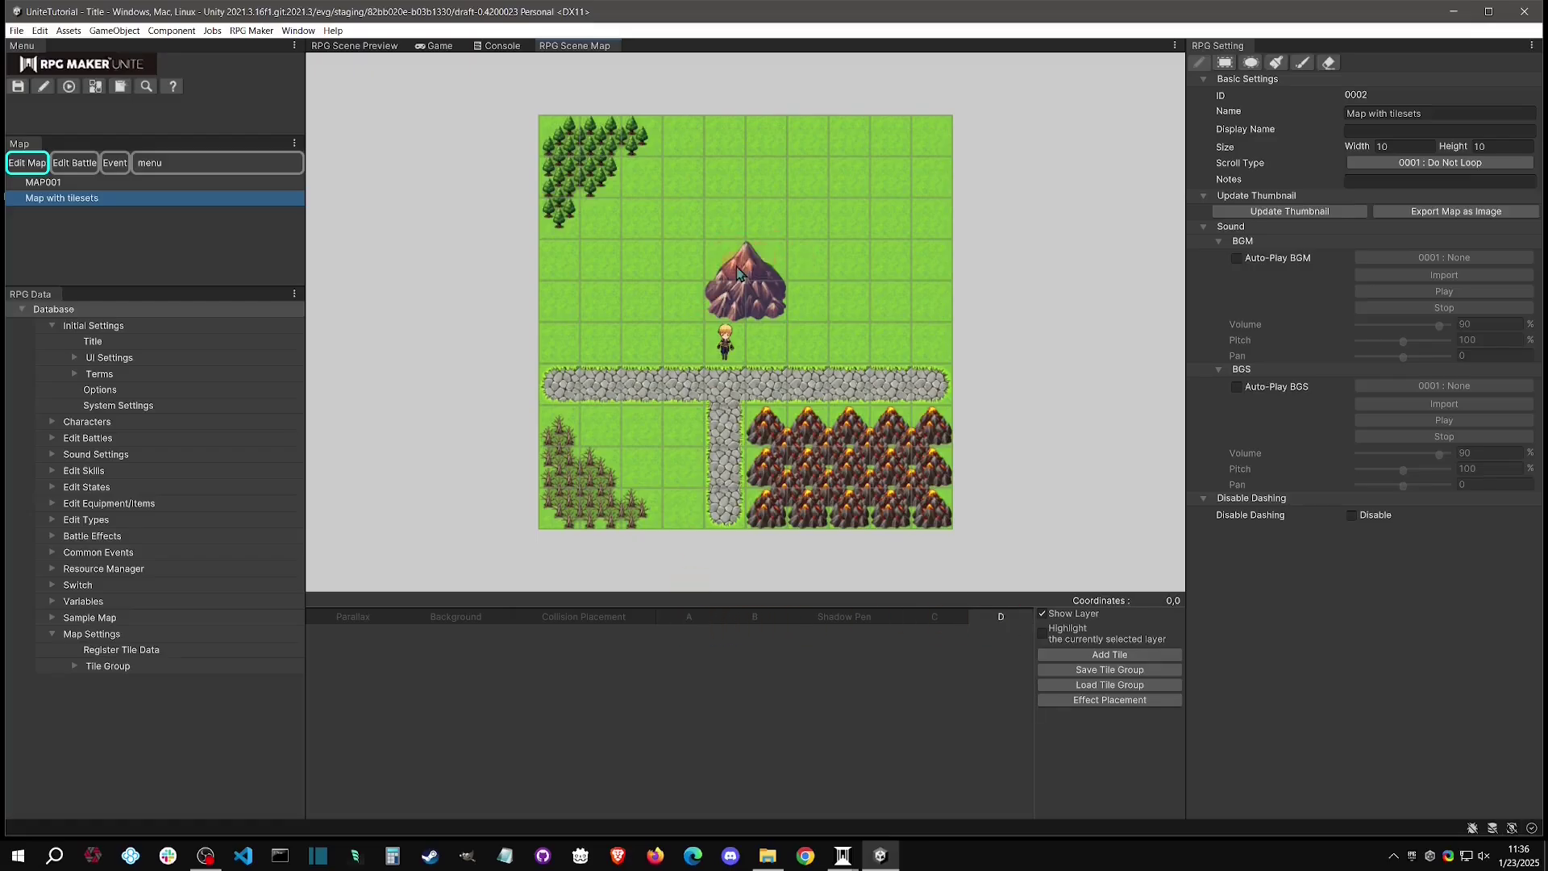
pyautogui.click(689, 621)
# Browse the layer A–D palettes and close the tile image picker without loading anything.
pyautogui.click(917, 617)
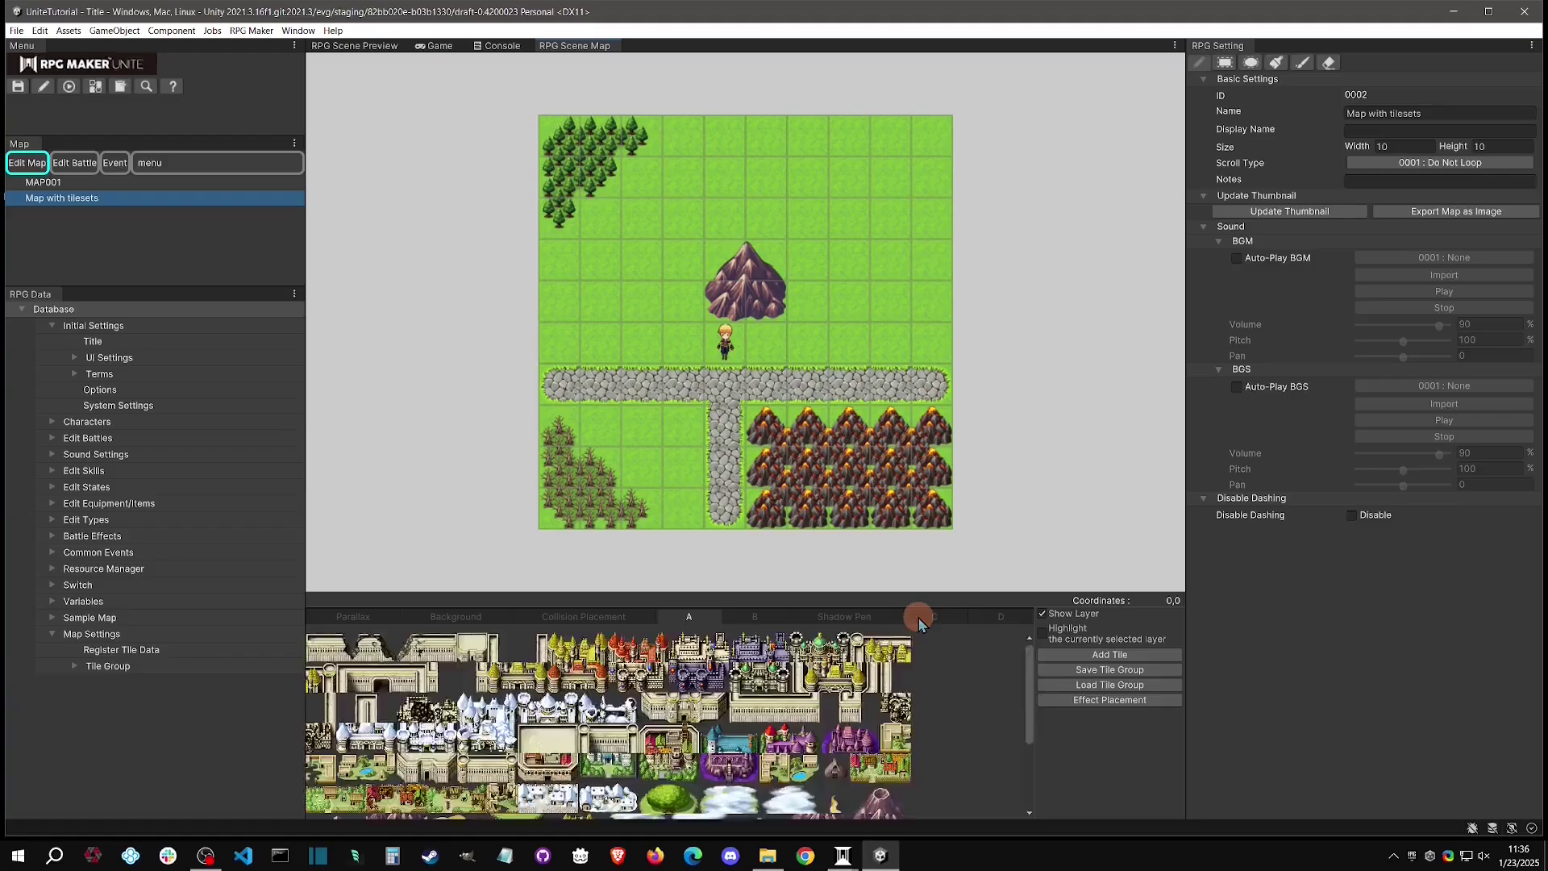
pyautogui.click(998, 619)
pyautogui.click(690, 617)
pyautogui.click(754, 618)
pyautogui.click(927, 621)
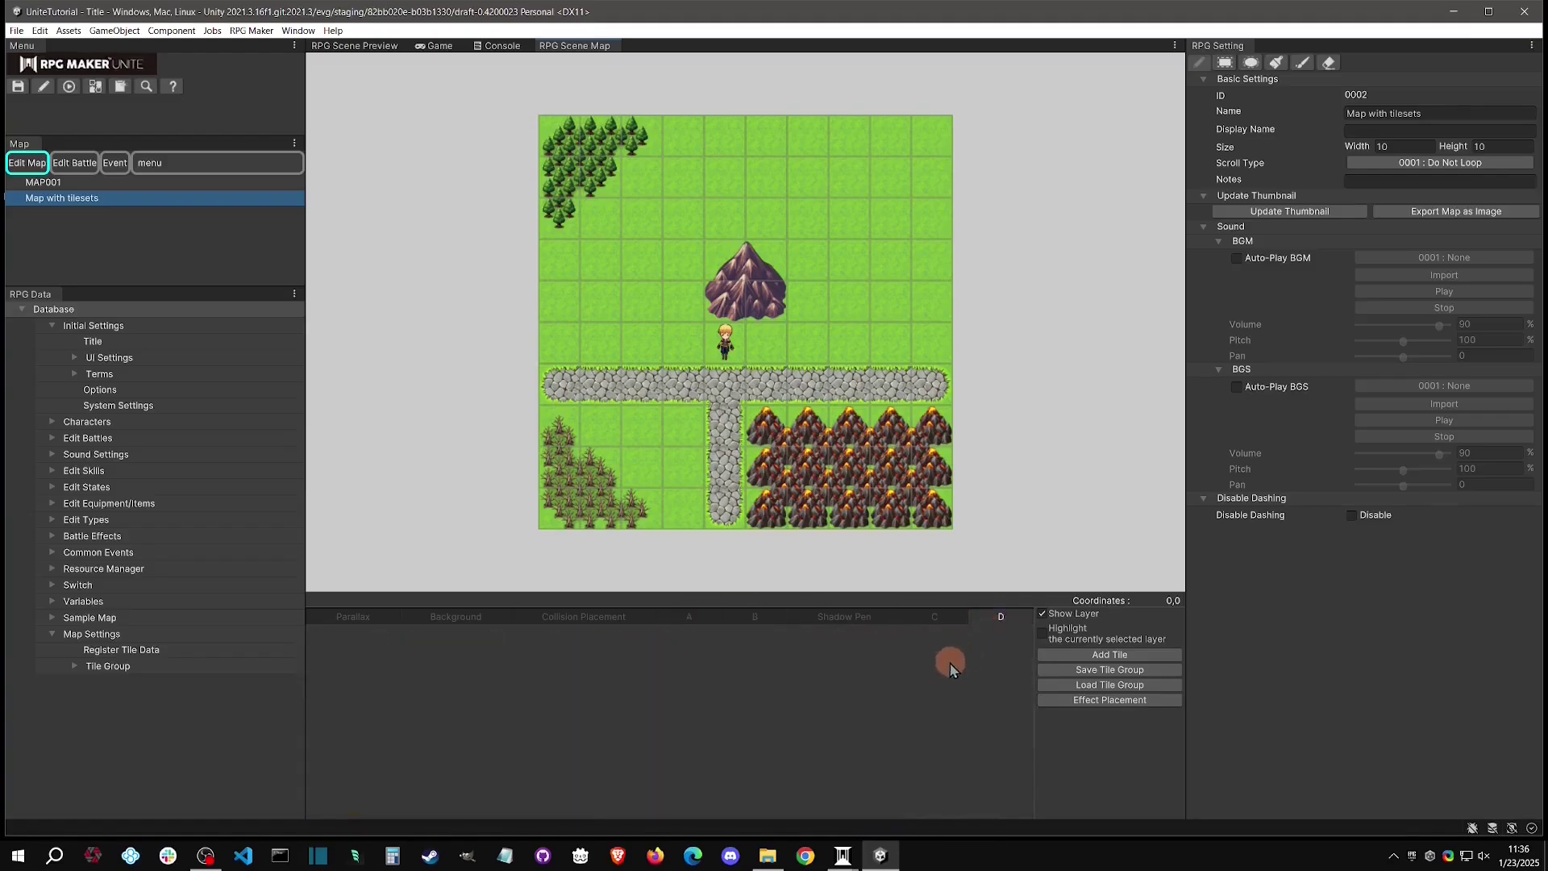
pyautogui.click(742, 616)
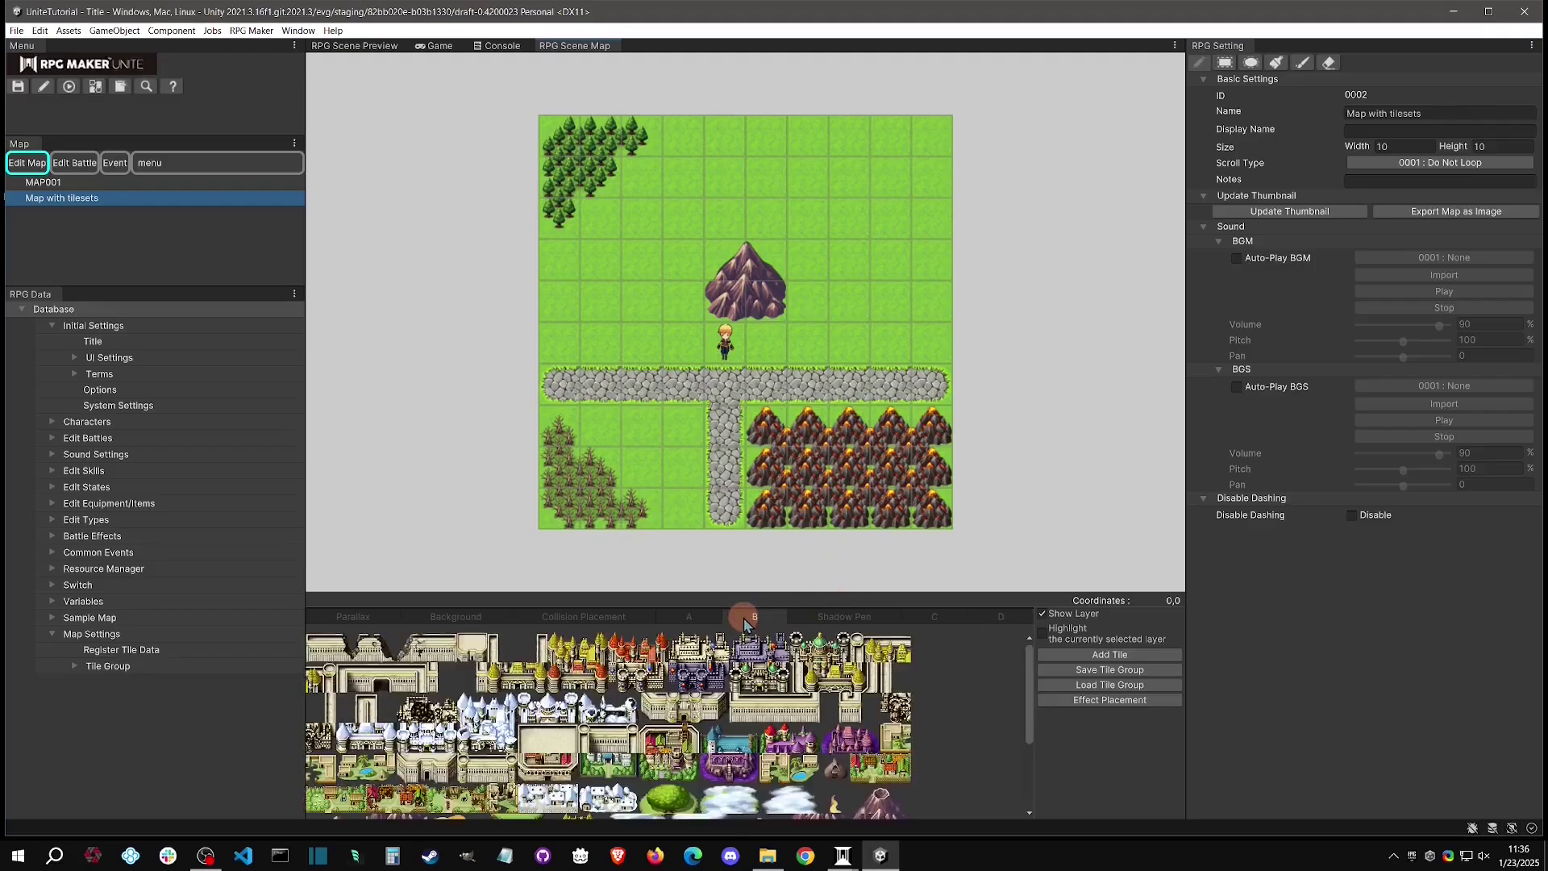
pyautogui.click(965, 617)
pyautogui.click(782, 618)
pyautogui.click(691, 617)
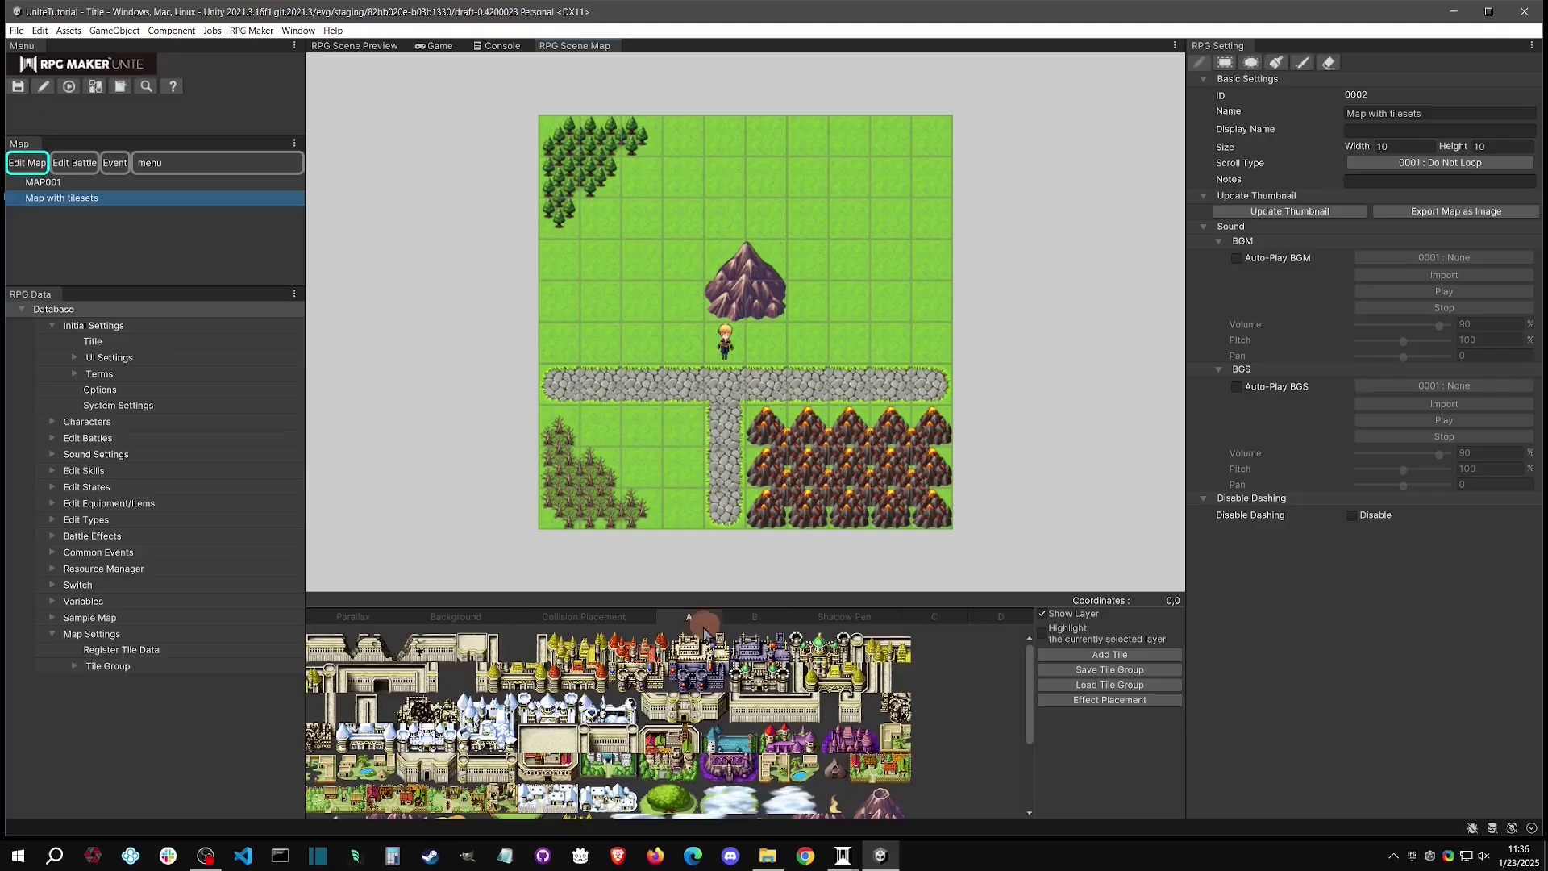
pyautogui.click(1117, 655)
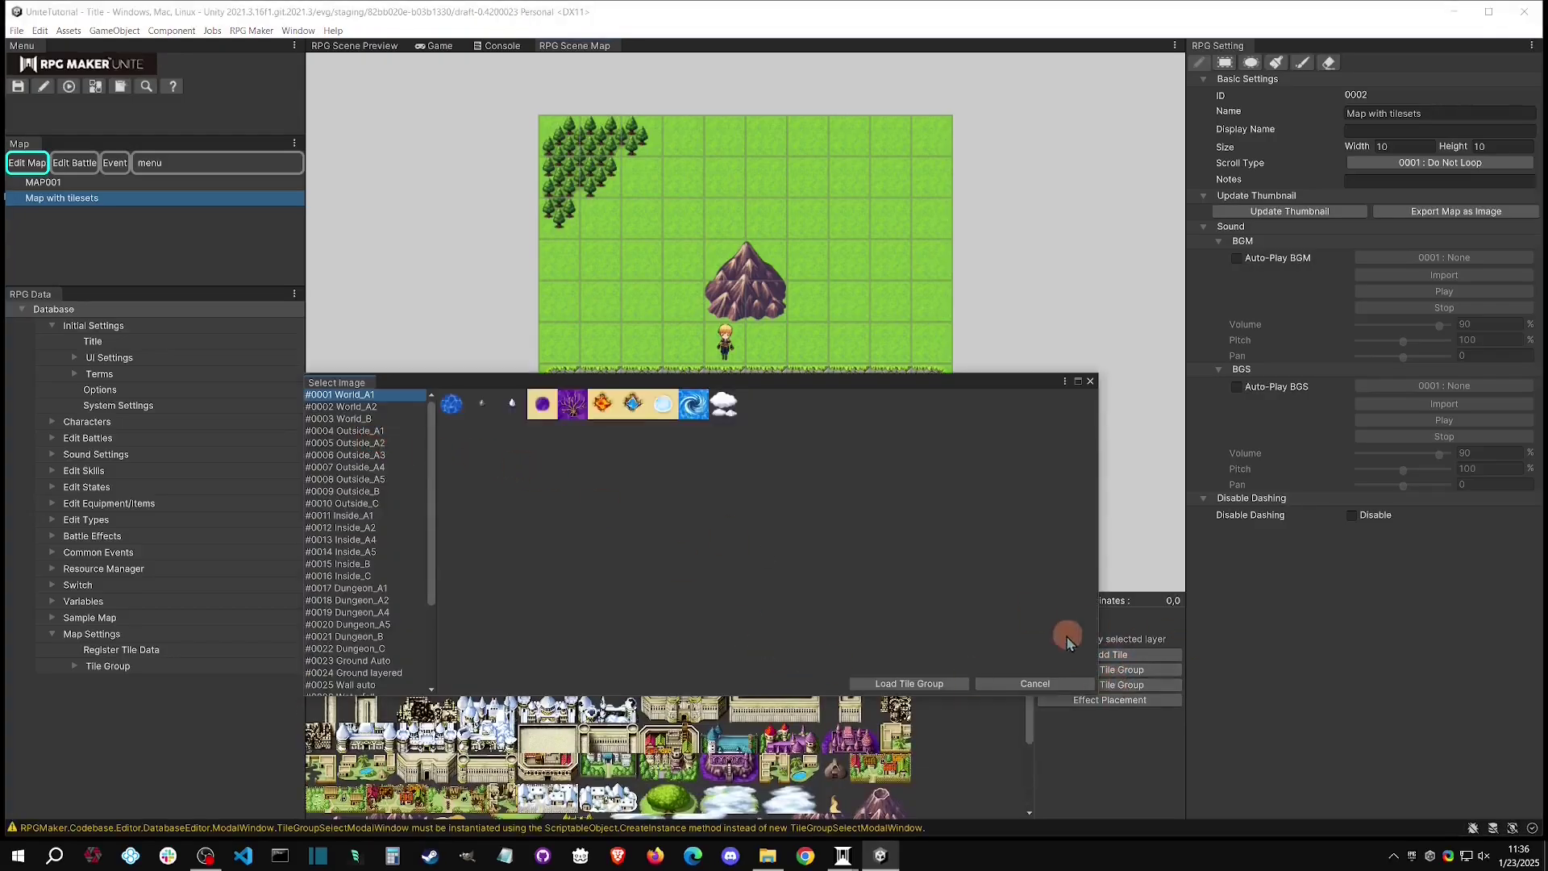
pyautogui.click(1035, 682)
pyautogui.click(1110, 630)
# Paint the sand tile onto cells 4,4 and 5,4 below the mountain.
pyautogui.scroll(-3, 813, 632)
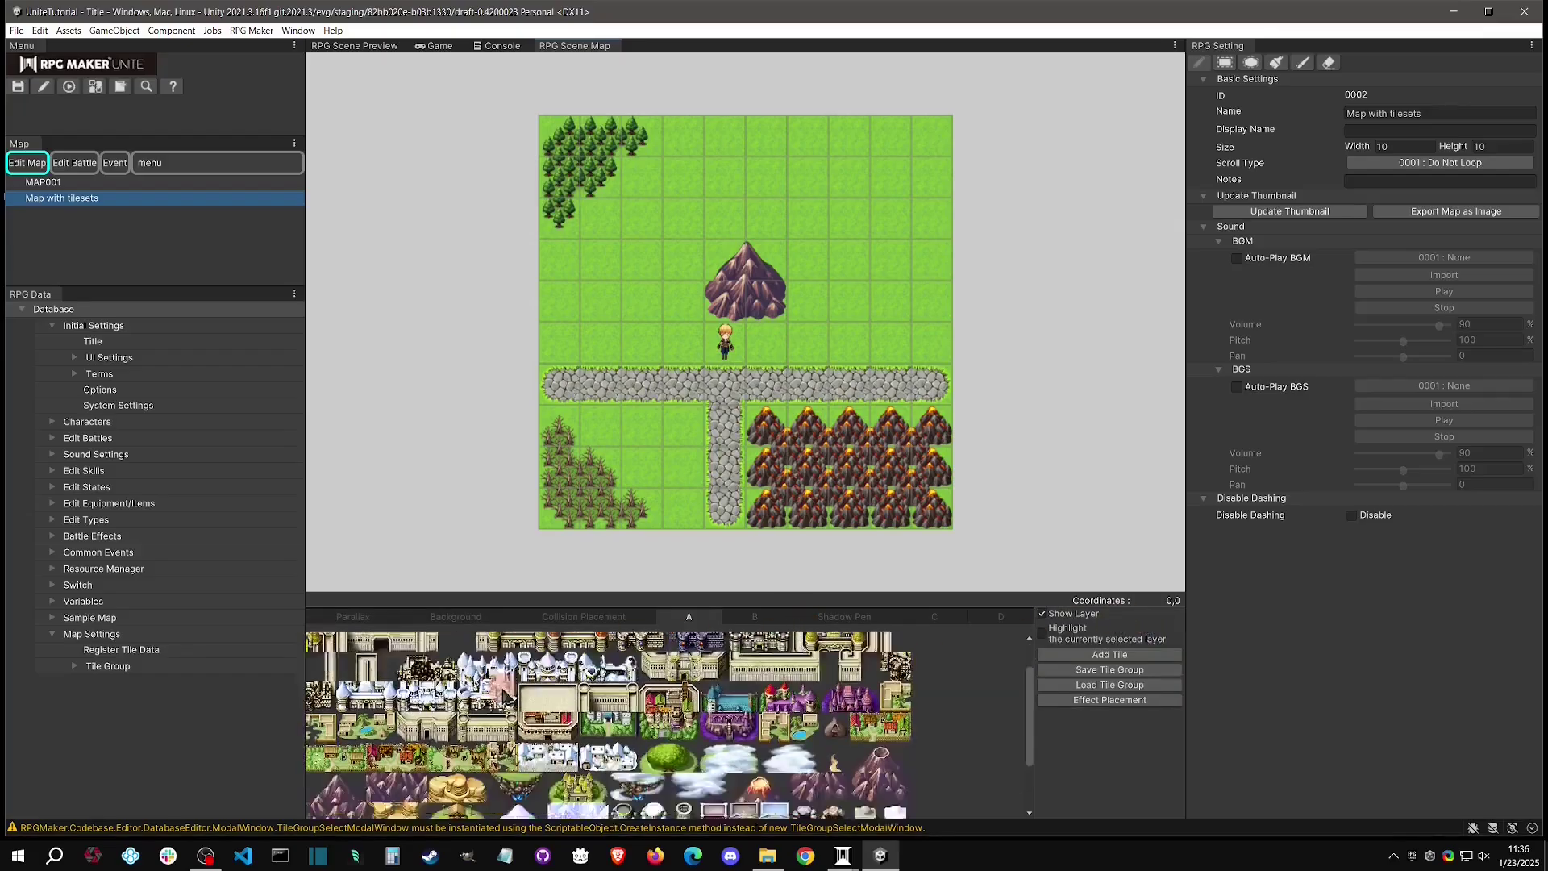
pyautogui.click(472, 803)
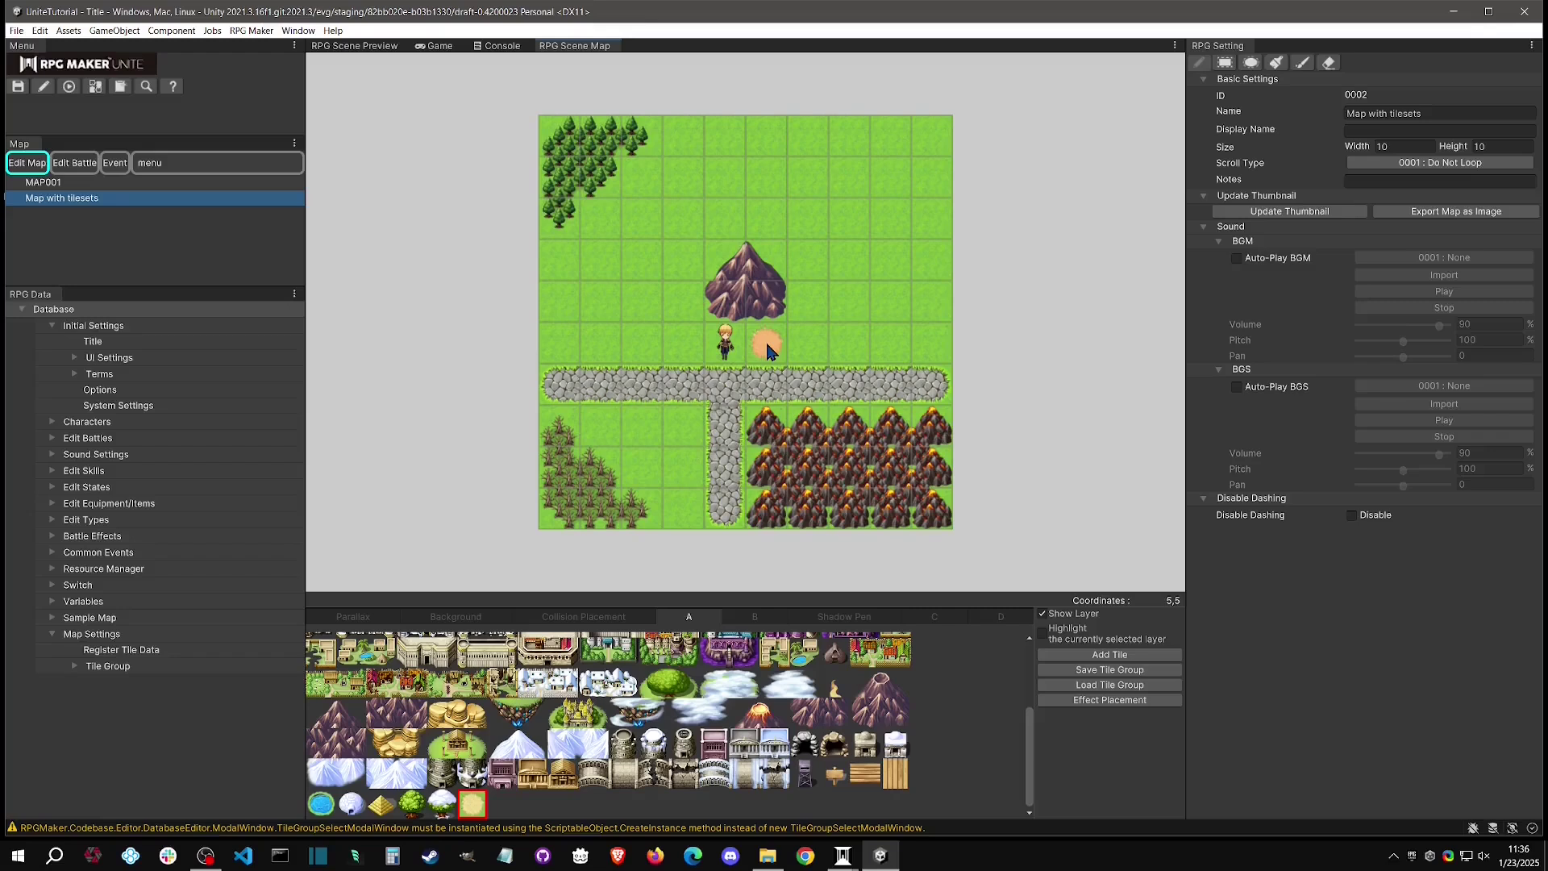
pyautogui.moveTo(756, 348); pyautogui.dragTo(726, 342)
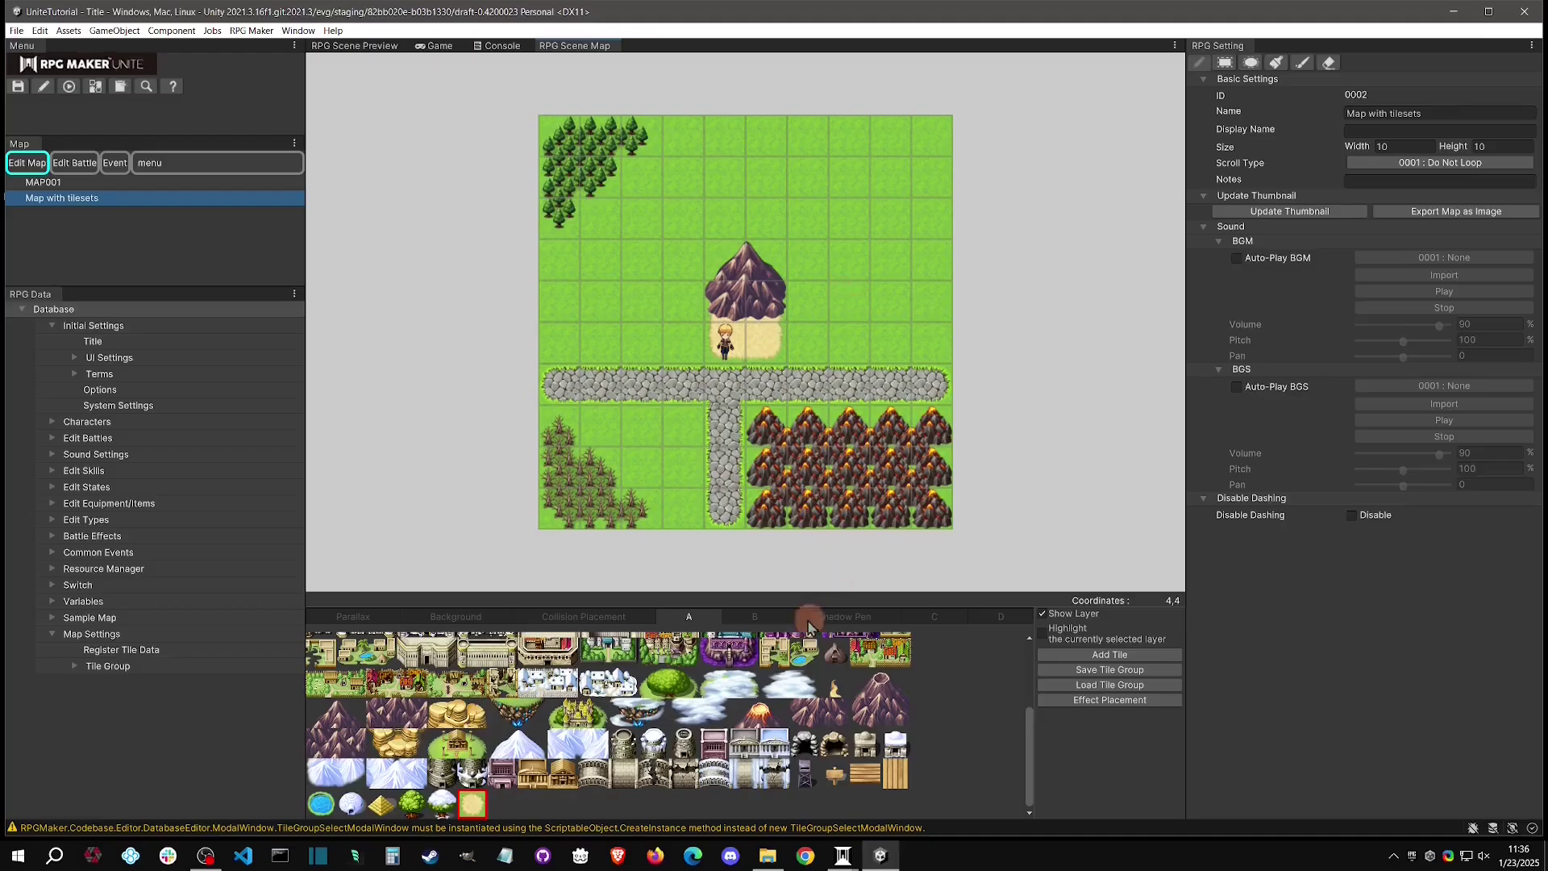
pyautogui.click(932, 621)
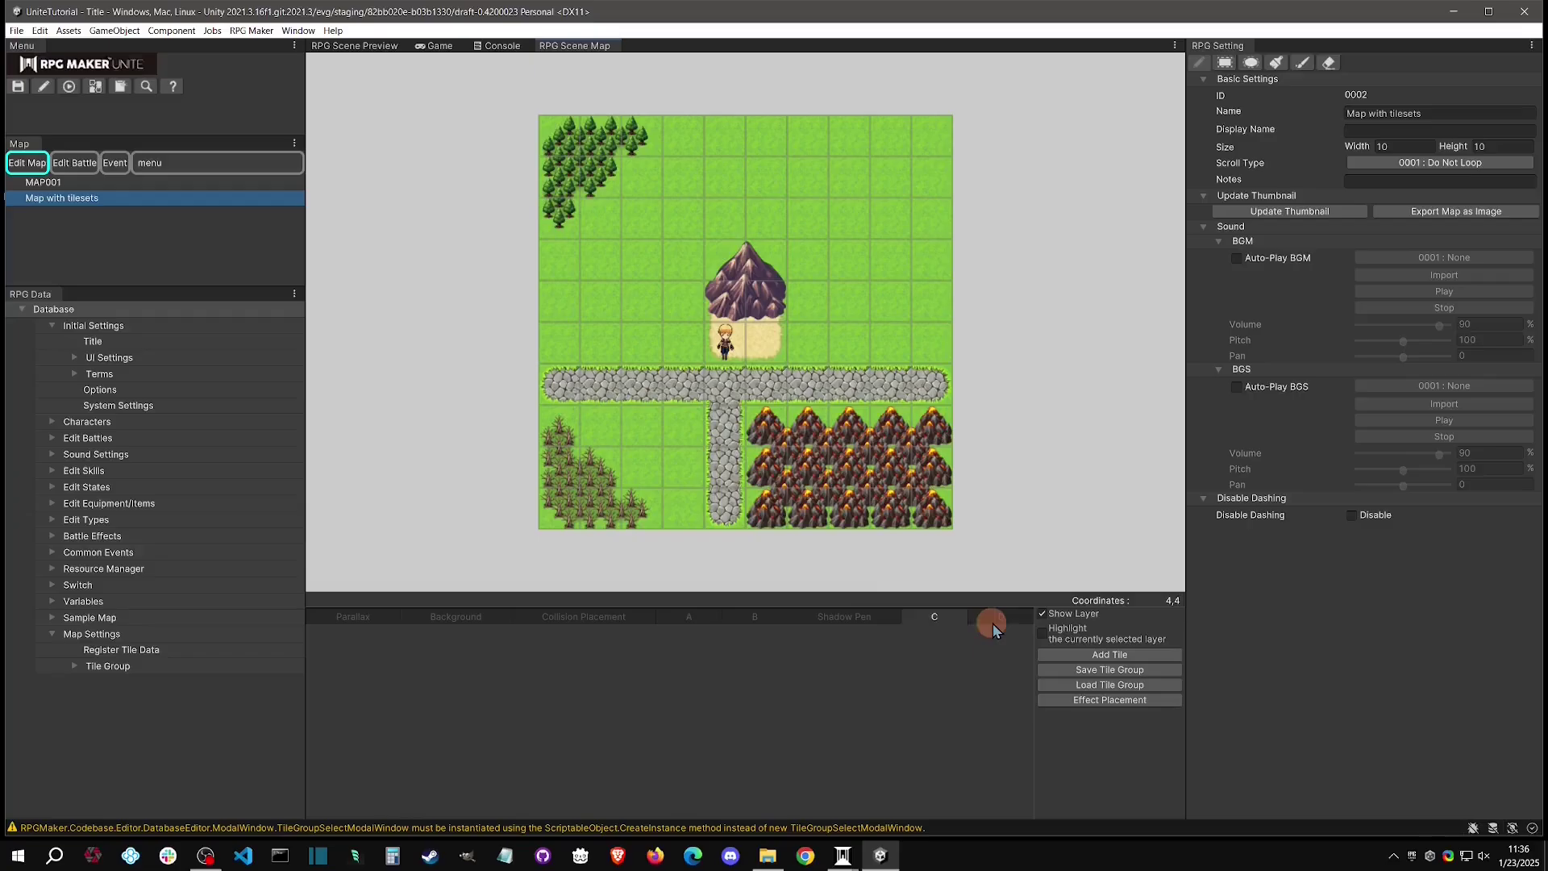
# With the dark Shadow Pen, erase the shadows above and right of the mountain, keeping its left strip.
pyautogui.click(872, 619)
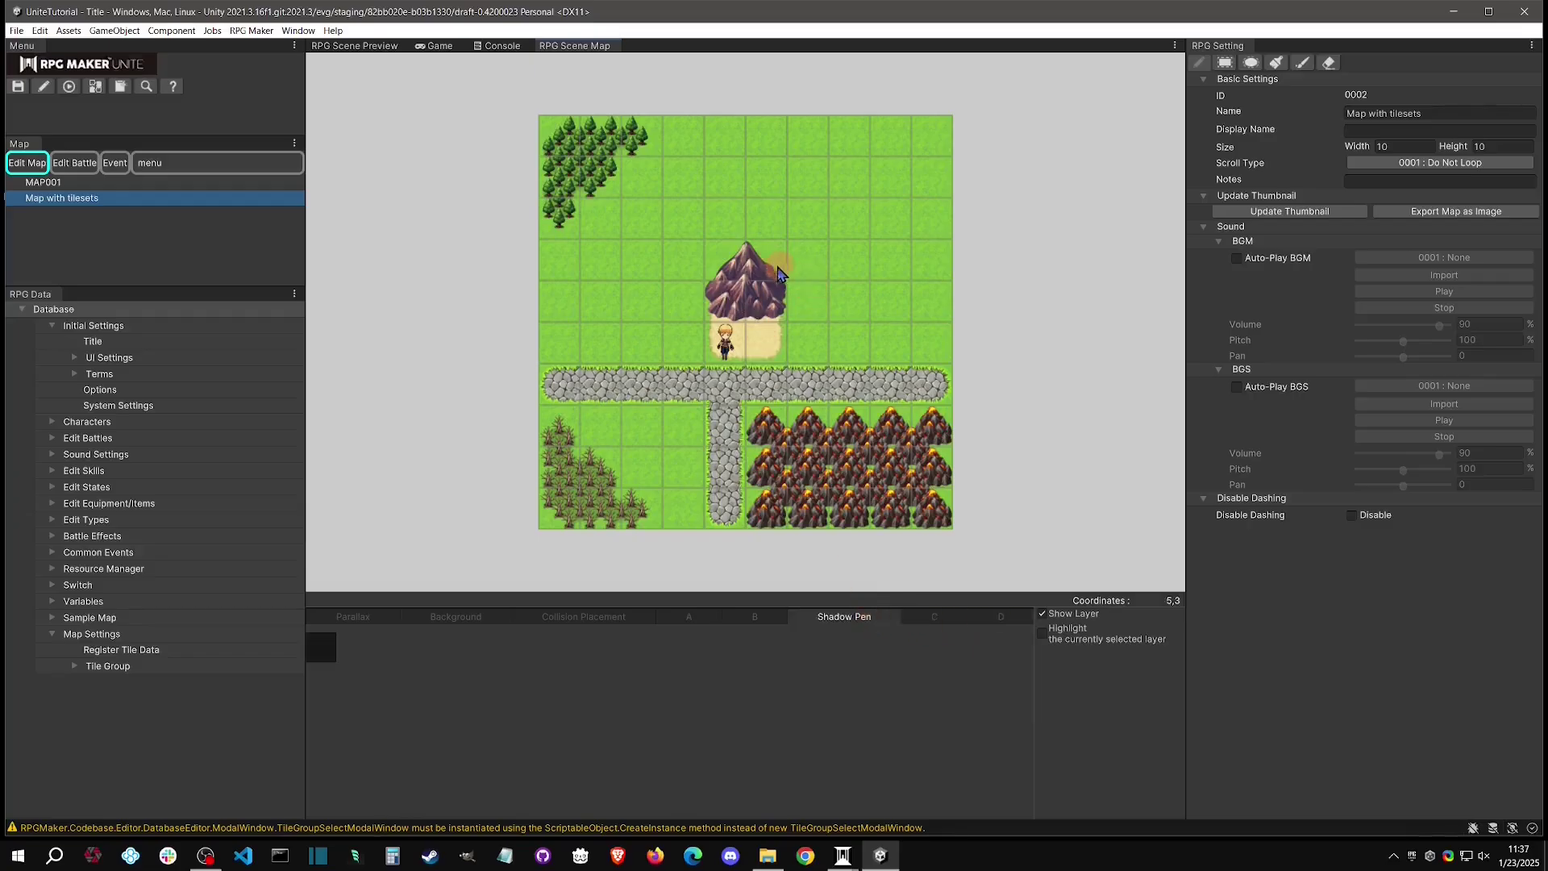
pyautogui.click(331, 658)
pyautogui.moveTo(714, 280); pyautogui.dragTo(759, 278)
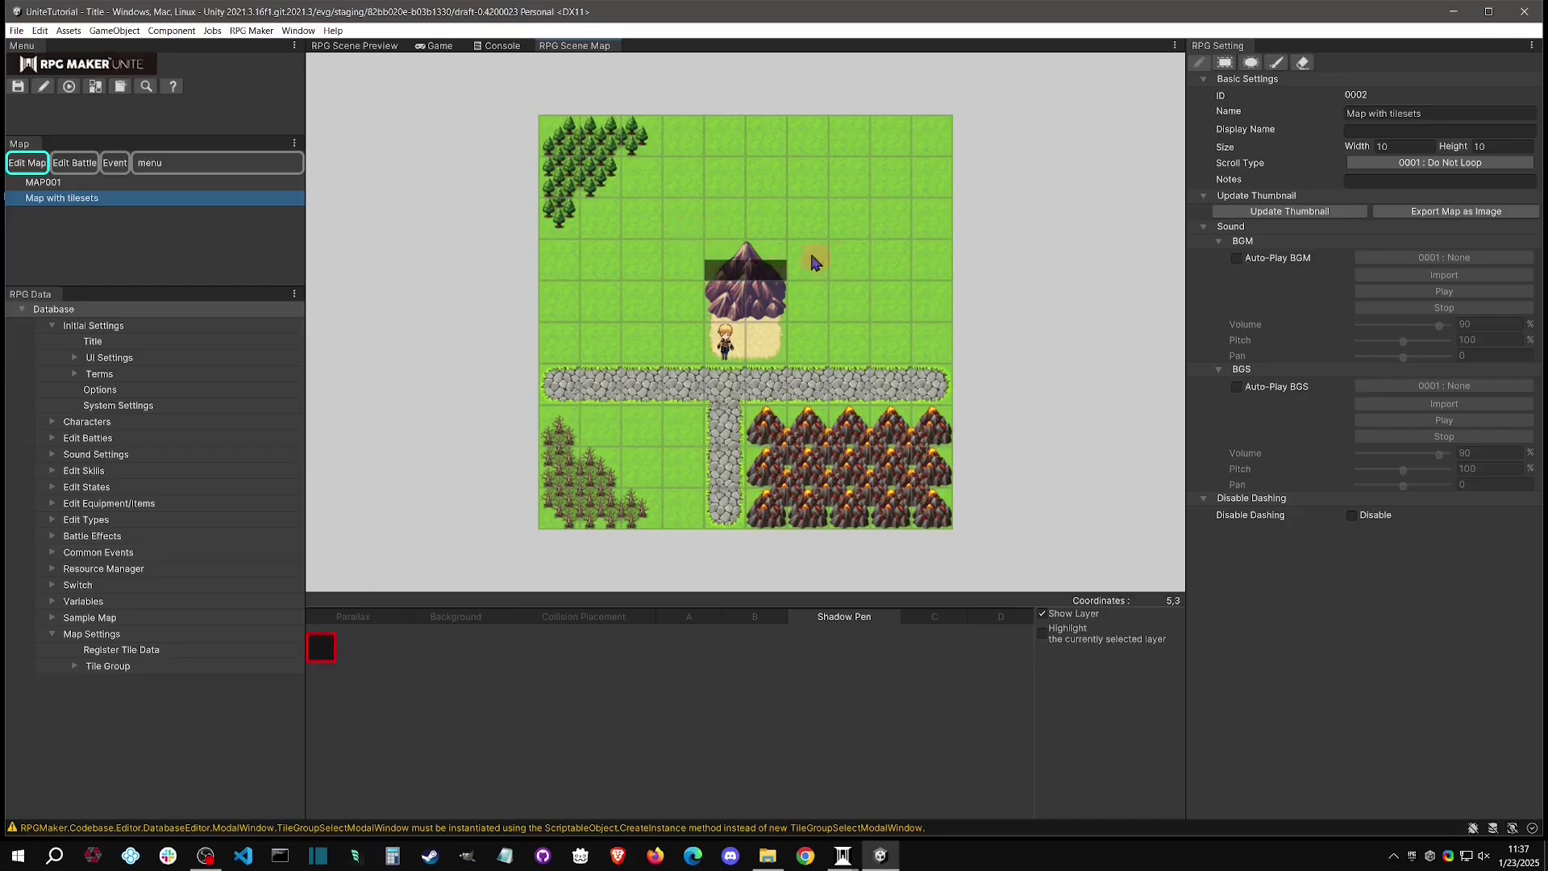
pyautogui.moveTo(797, 275)
pyautogui.mouseDown()
pyautogui.moveTo(793, 324)
pyautogui.moveTo(717, 295)
pyautogui.moveTo(691, 258)
pyautogui.moveTo(700, 300)
pyautogui.mouseUp()
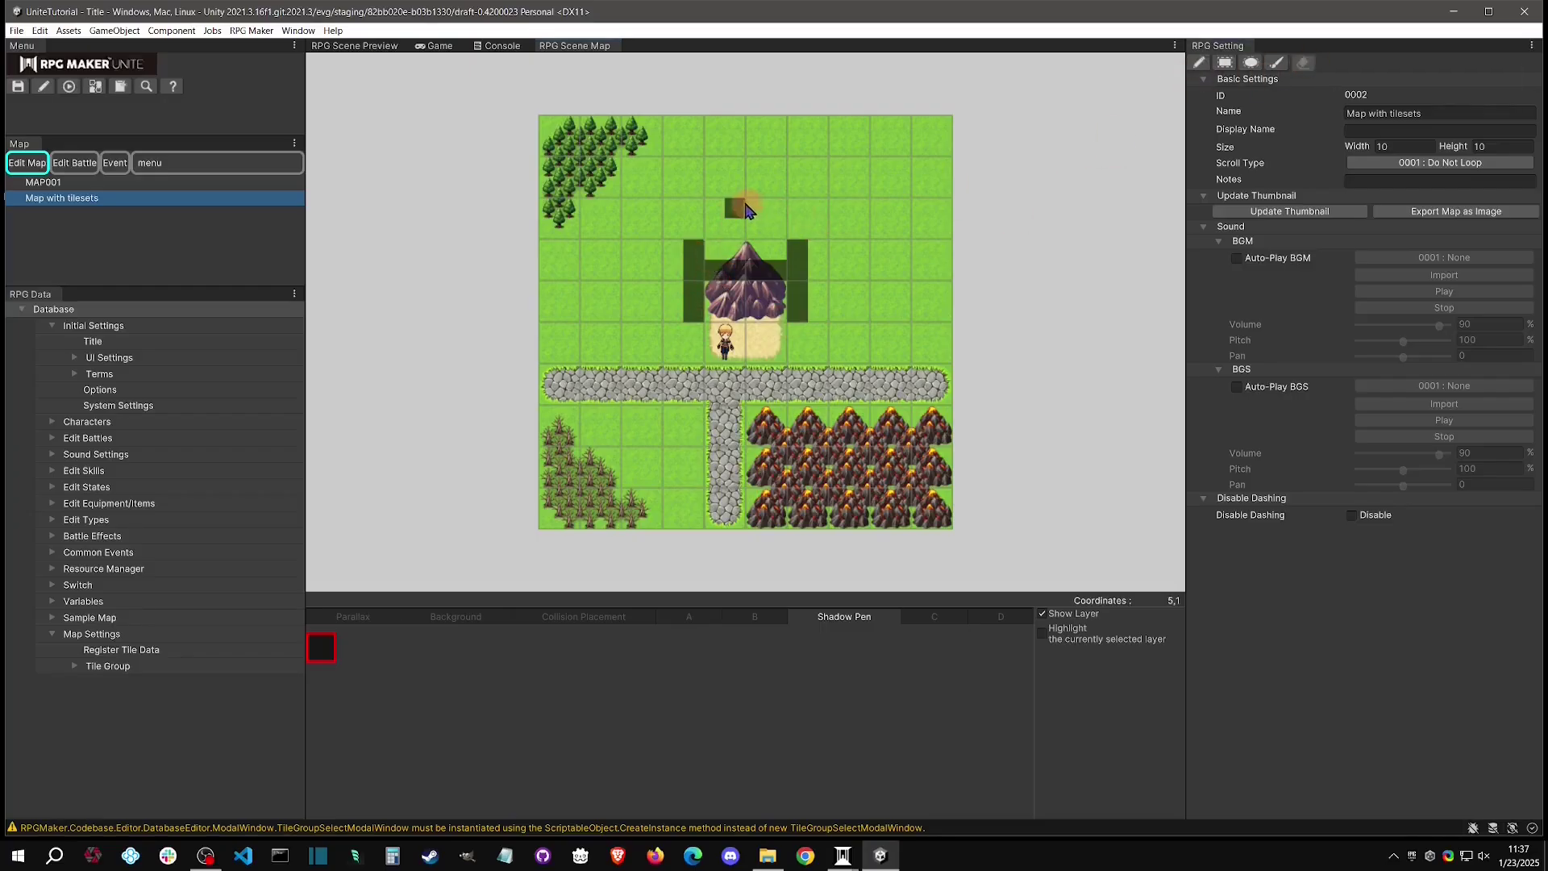
pyautogui.moveTo(692, 289)
pyautogui.mouseDown()
pyautogui.moveTo(781, 266)
pyautogui.moveTo(798, 300)
pyautogui.mouseUp()
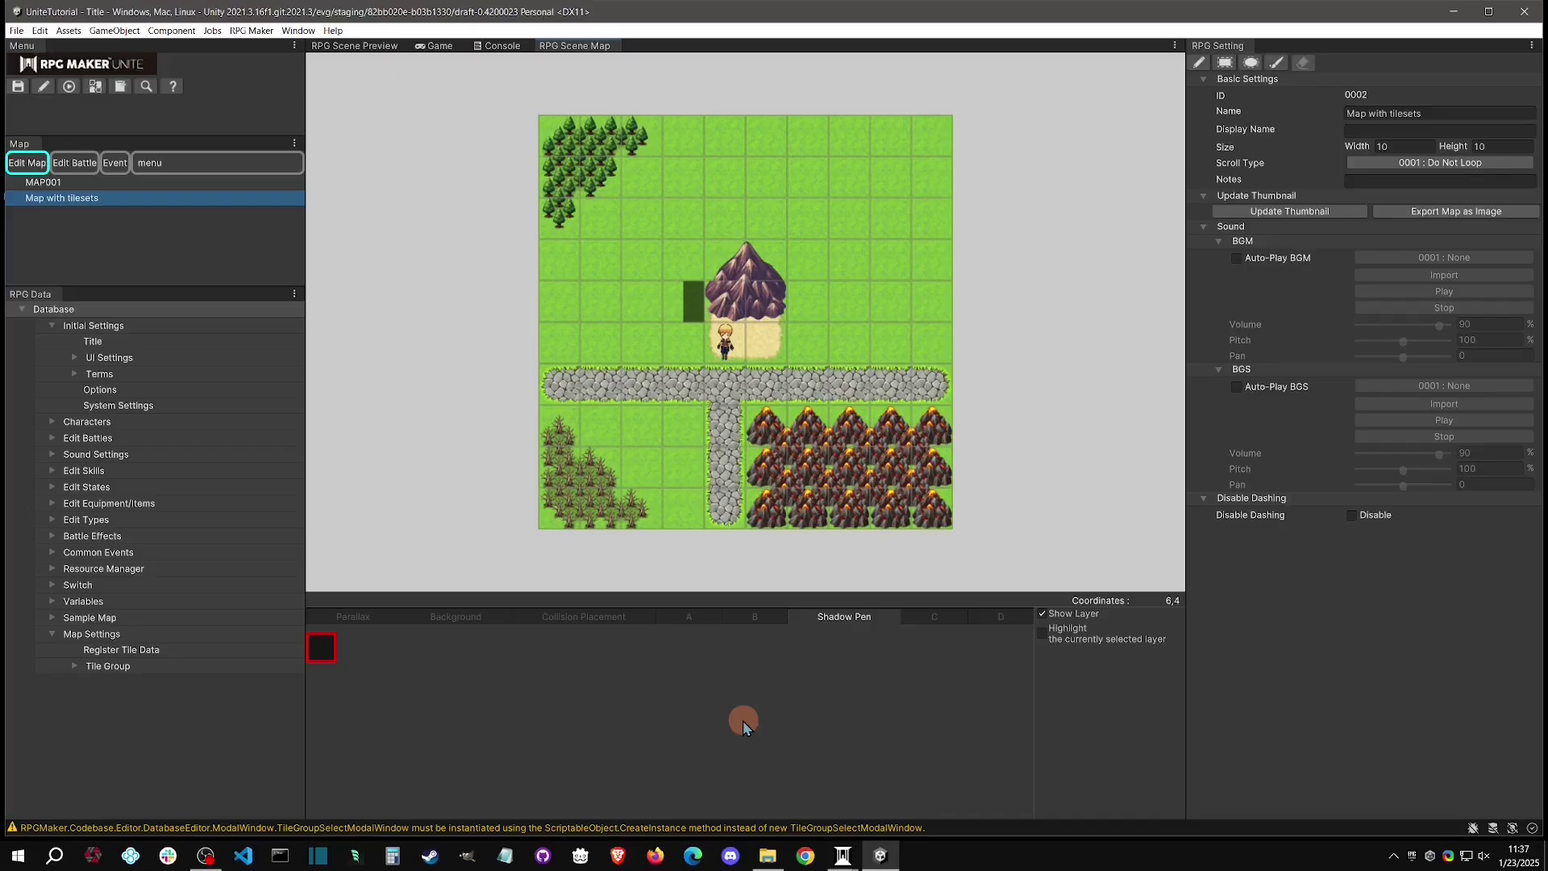
# Add a new 10 by 10 map named 'Map with background' and show its Background layer.
pyautogui.rightClick(181, 170)
pyautogui.click(230, 184)
pyautogui.click(1443, 113)
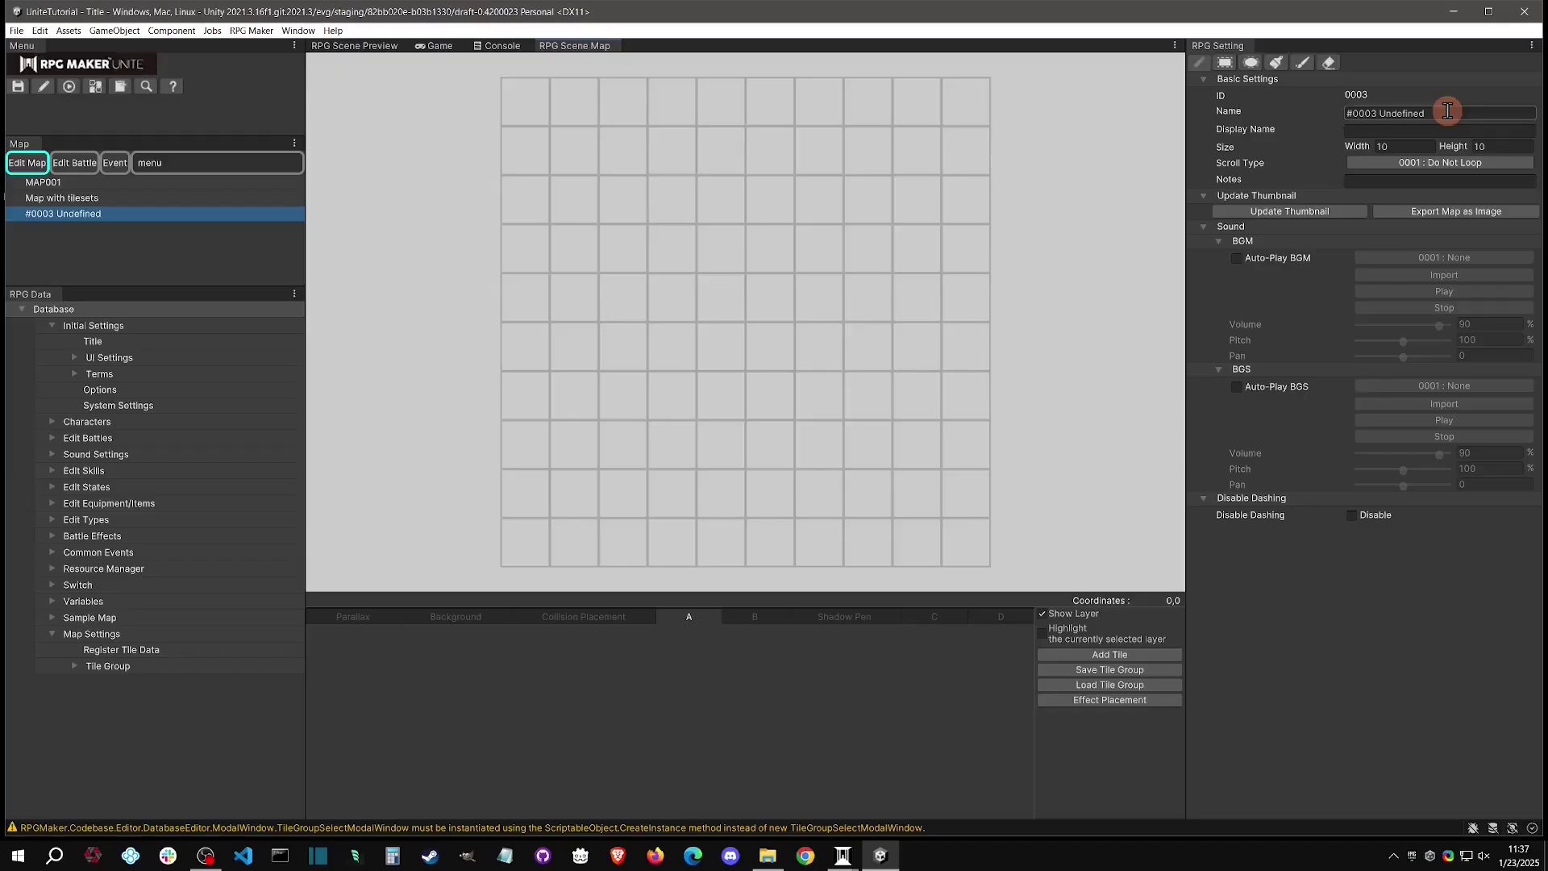
pyautogui.write('Map with background')
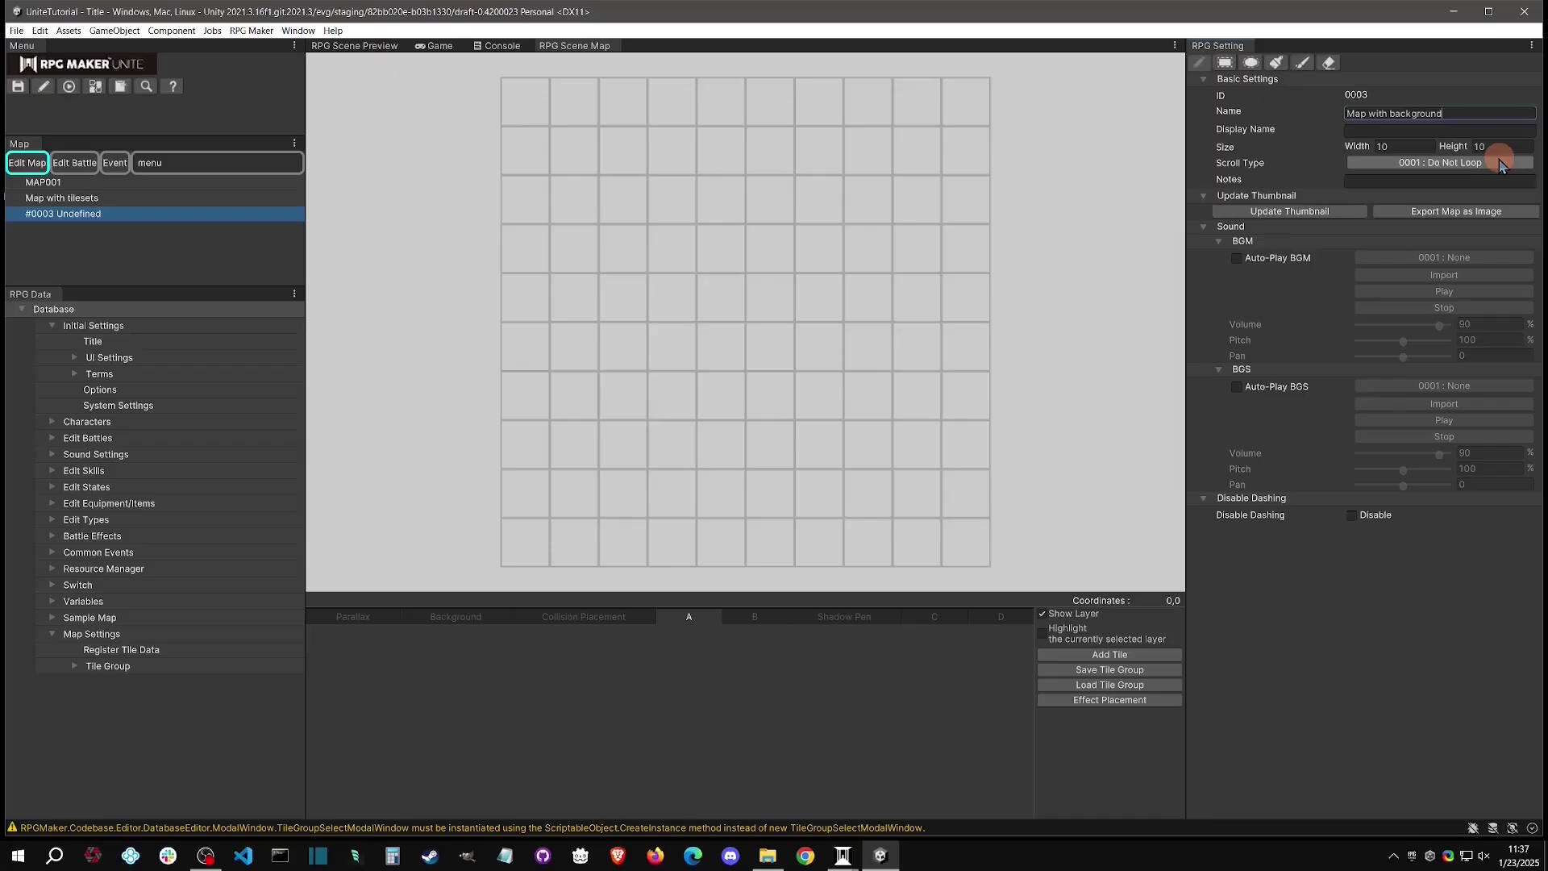
pyautogui.click(458, 620)
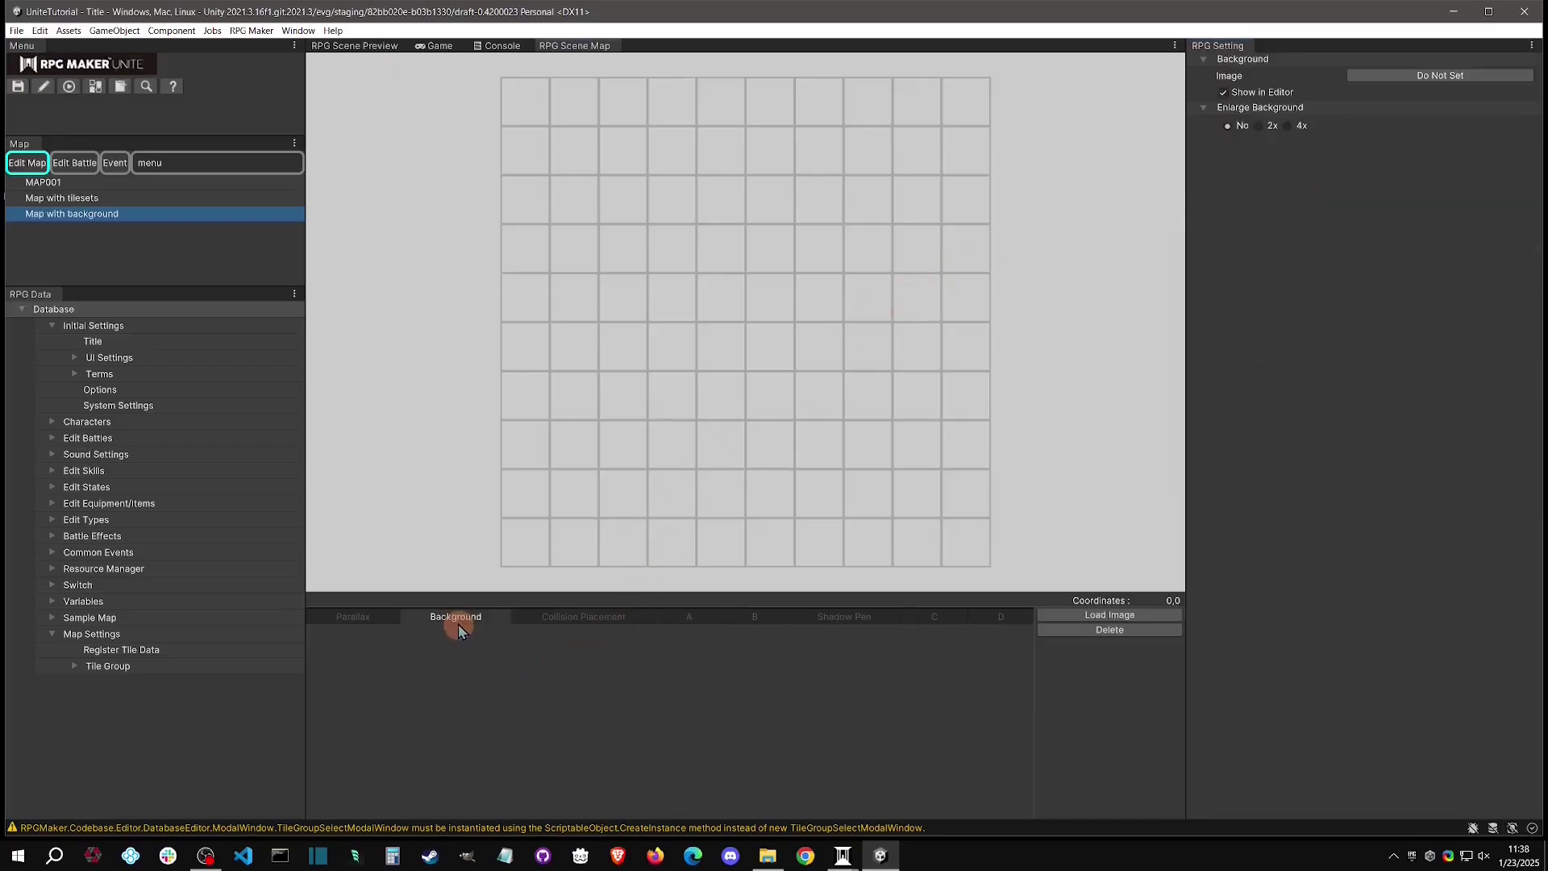
# Open the file picker and existing-image browser, cancelling both without choosing an image.
pyautogui.click(1106, 617)
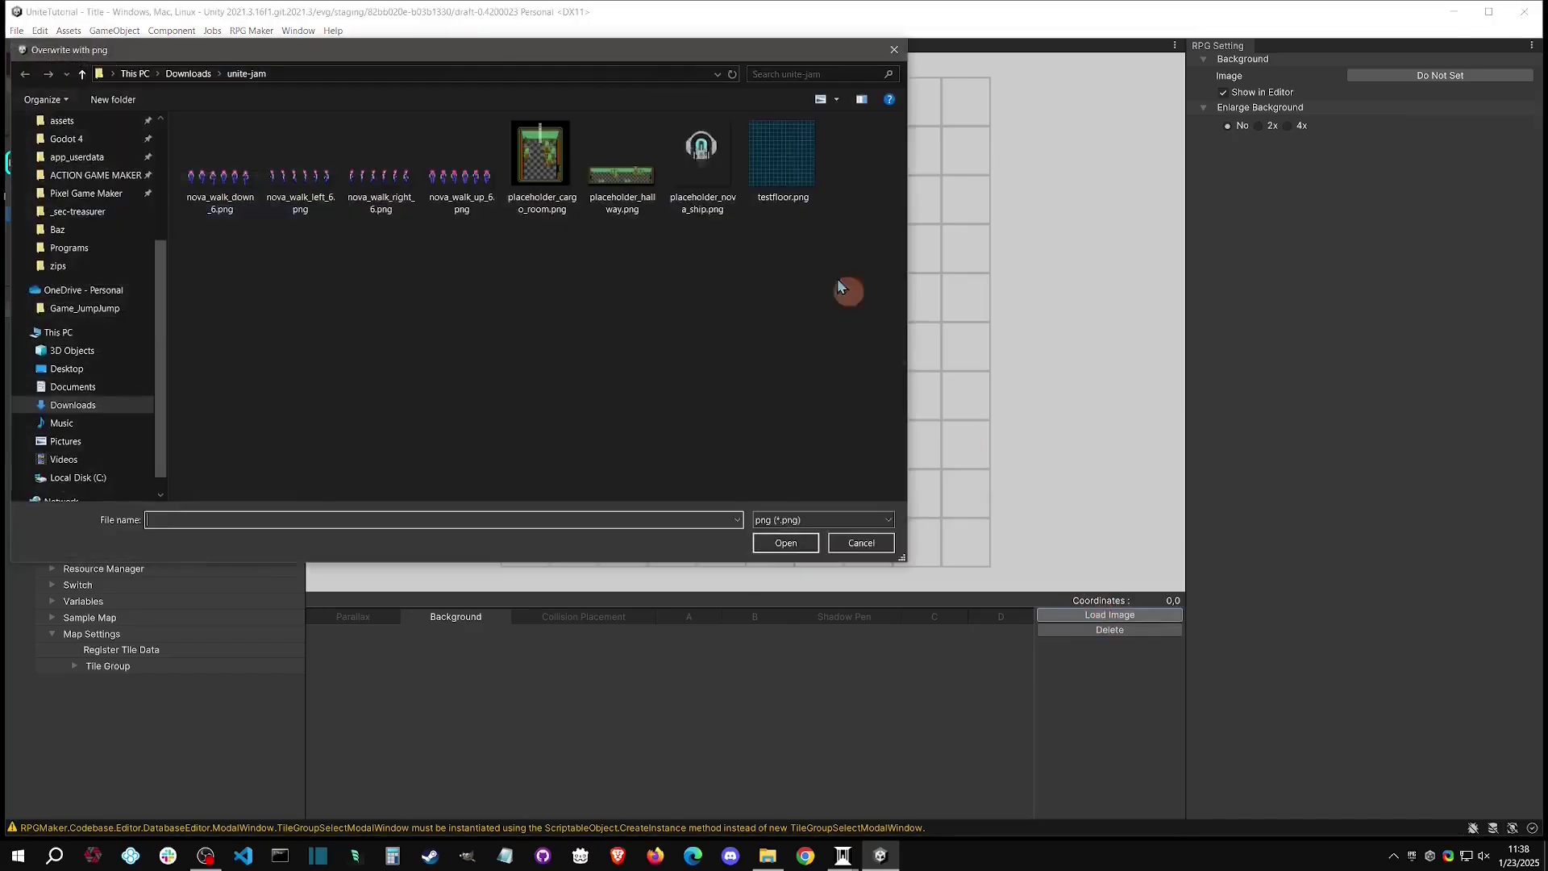
pyautogui.click(893, 49)
pyautogui.click(1434, 79)
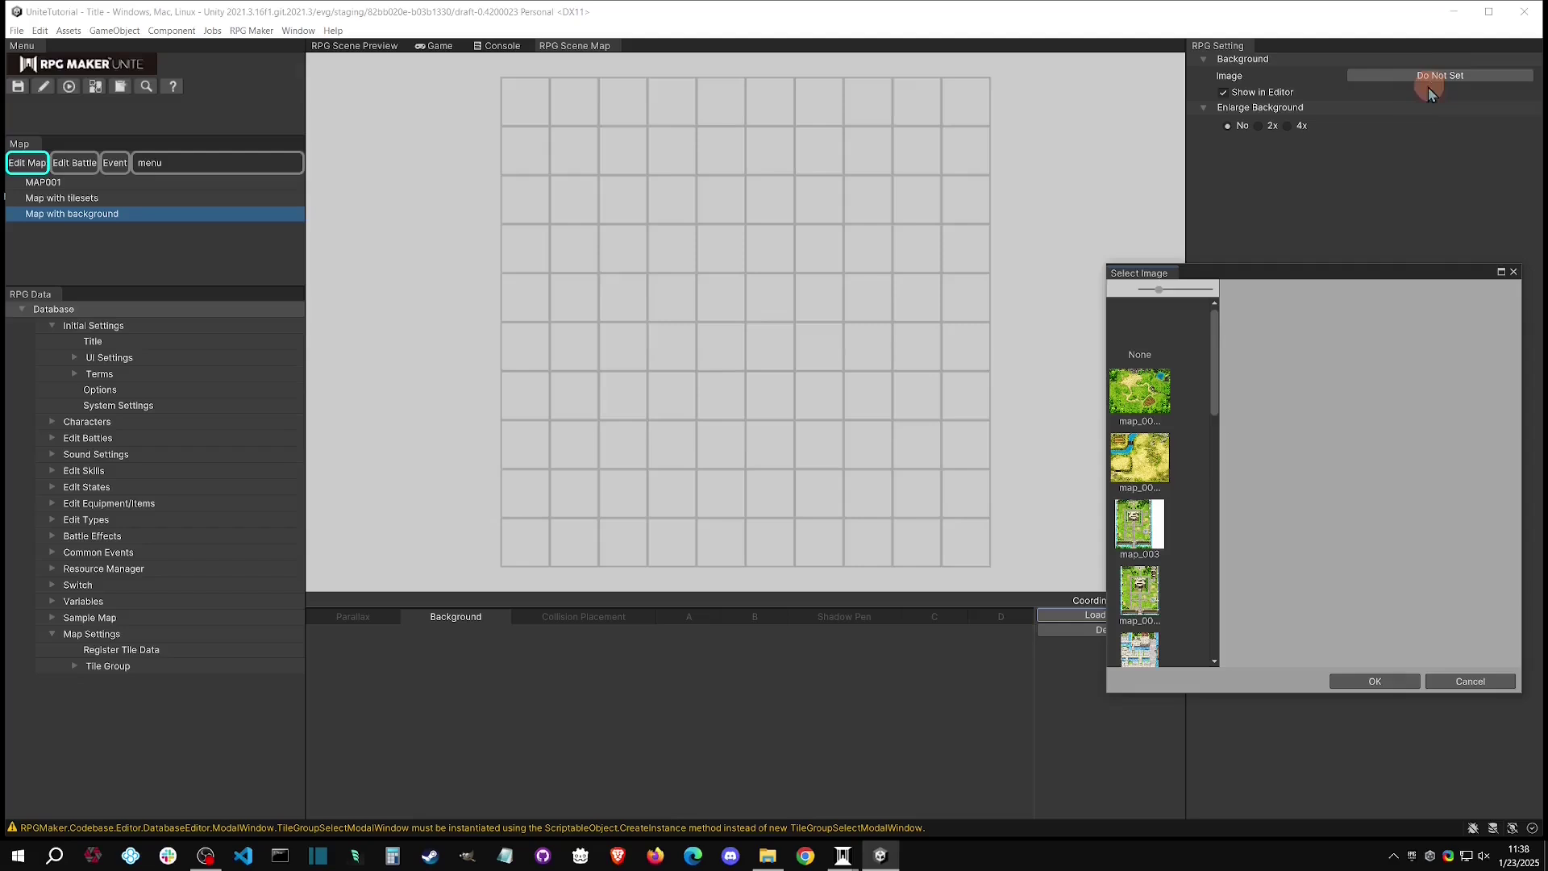
pyautogui.moveTo(1219, 394); pyautogui.dragTo(1203, 307)
pyautogui.click(1451, 685)
# Import placeholder_cargo_room.png as the map background, keeping it at normal size.
pyautogui.click(1095, 614)
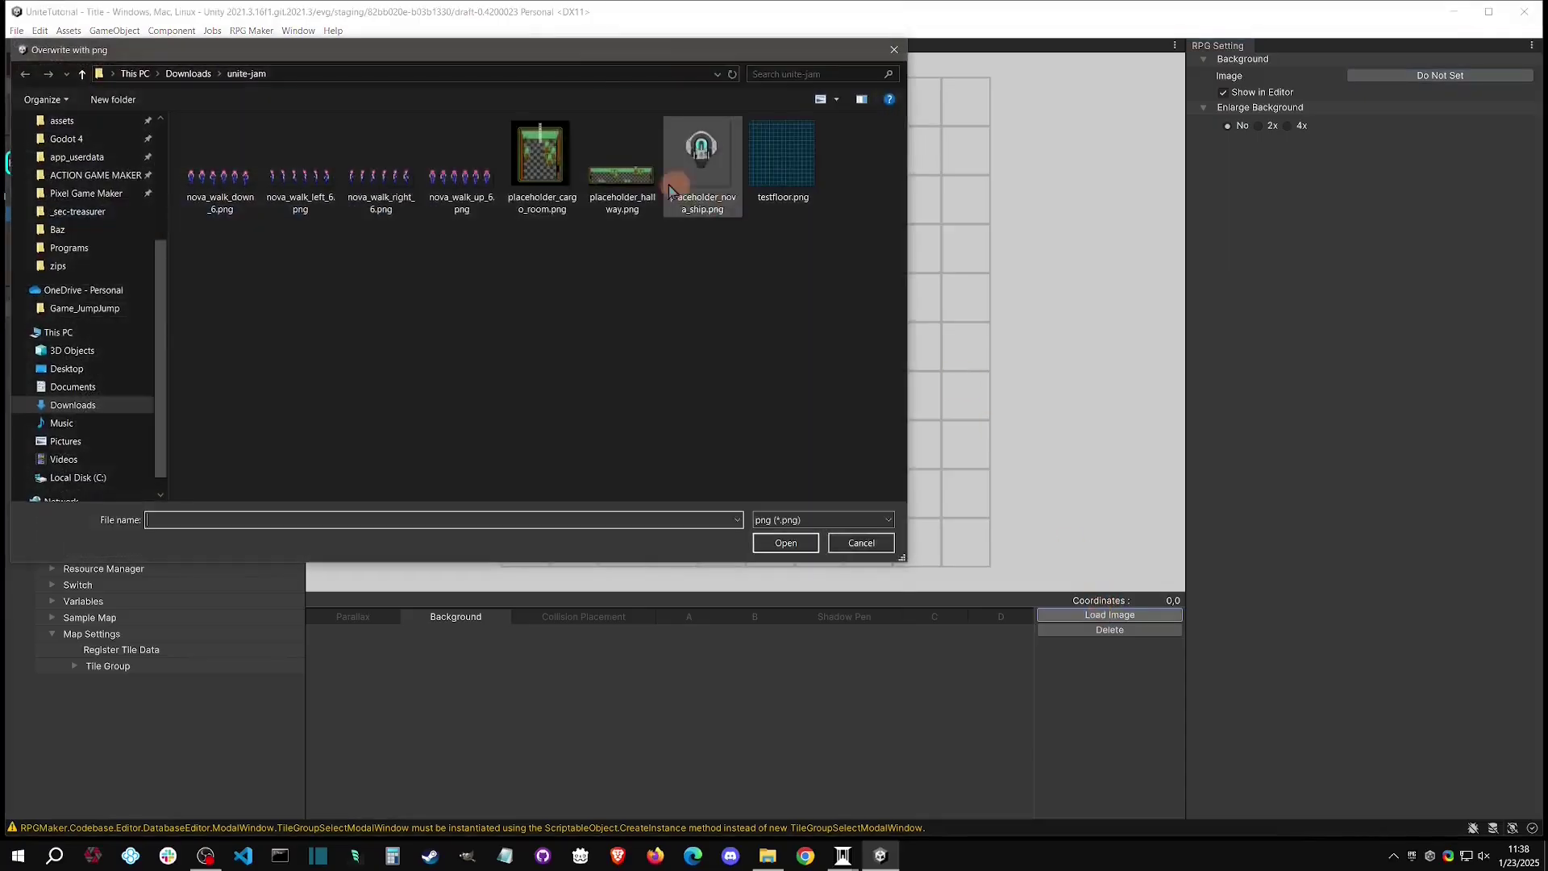
pyautogui.doubleClick(546, 172)
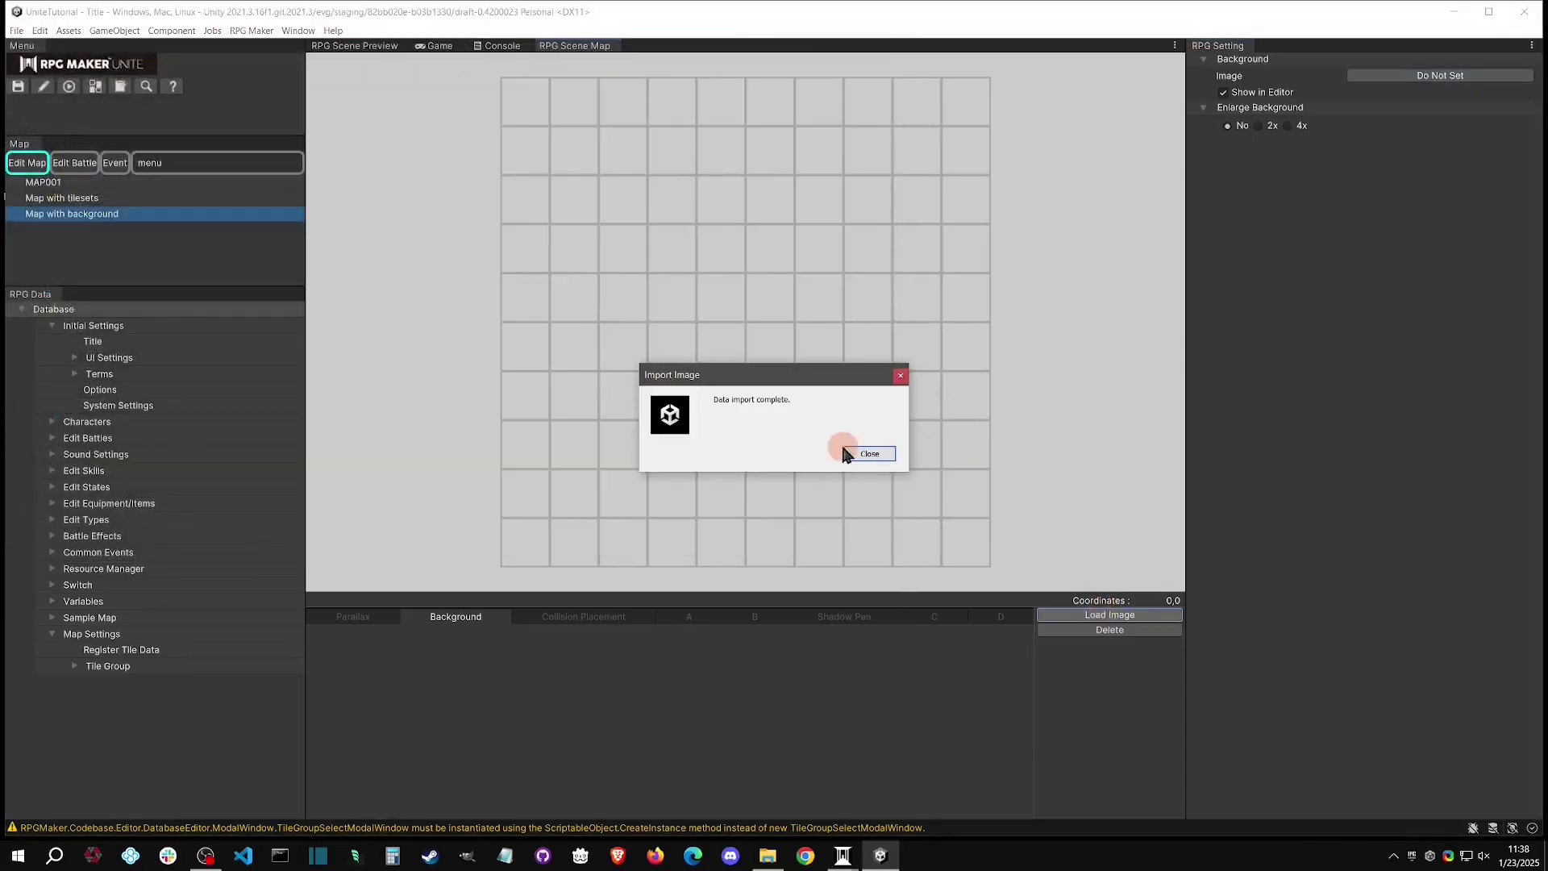
pyautogui.click(886, 453)
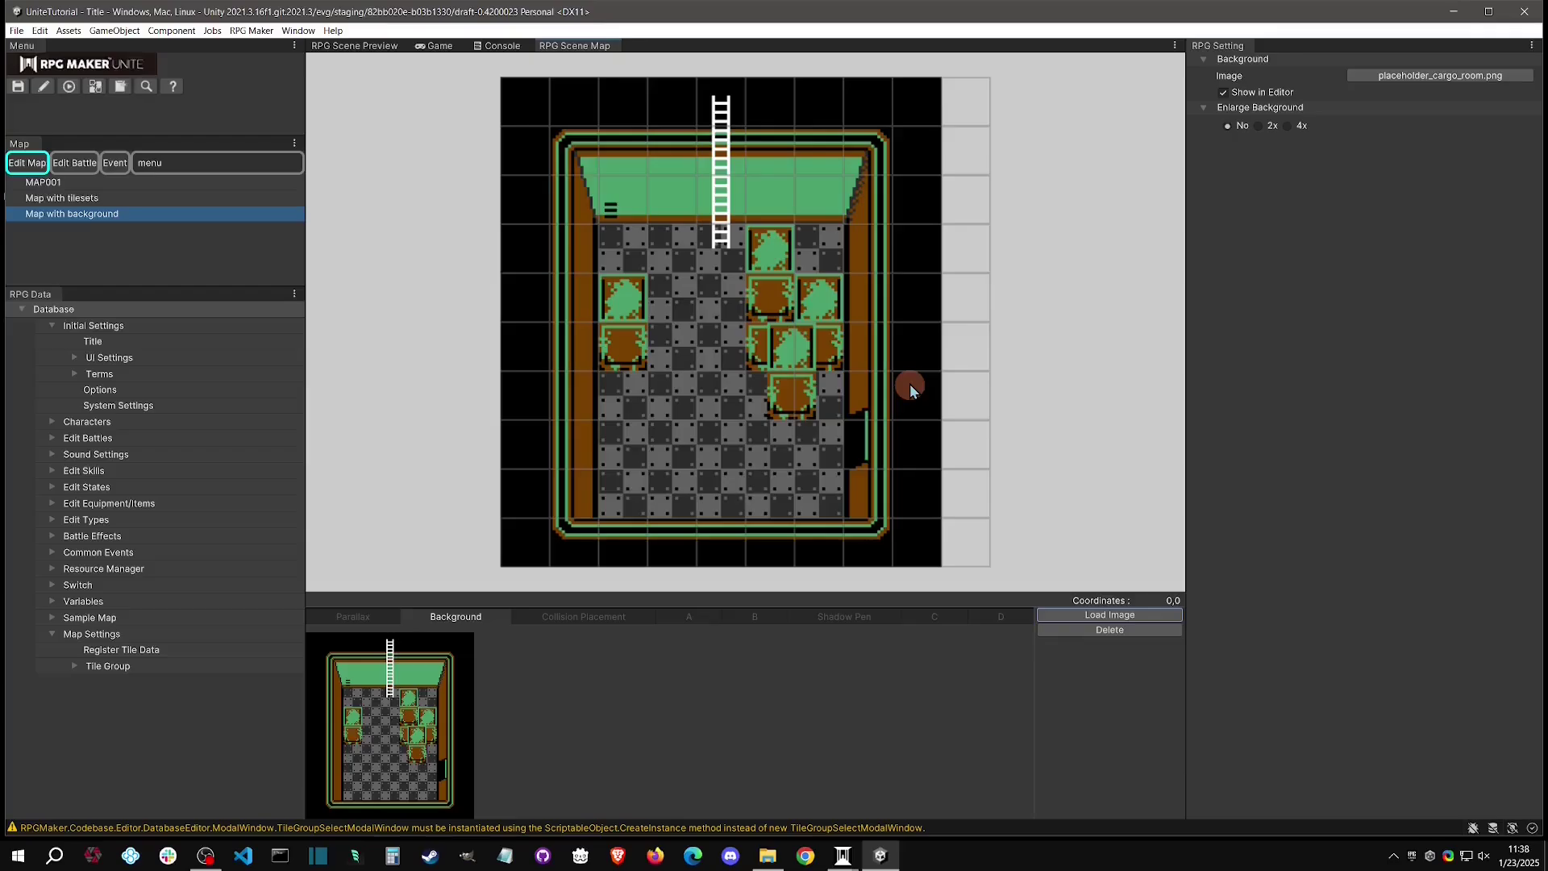
pyautogui.click(1260, 126)
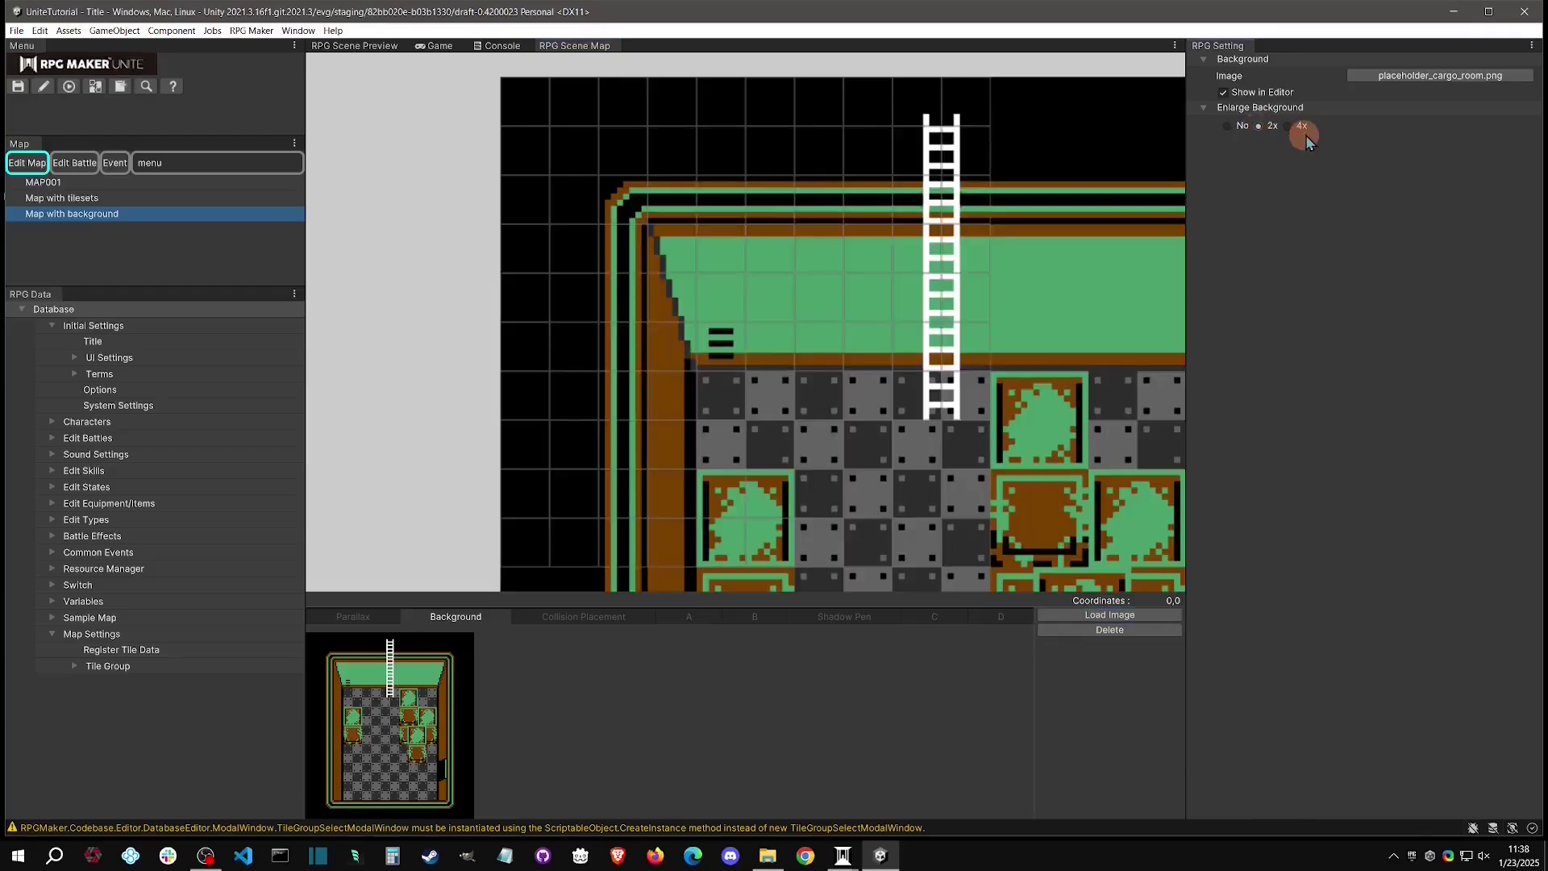
pyautogui.click(1228, 127)
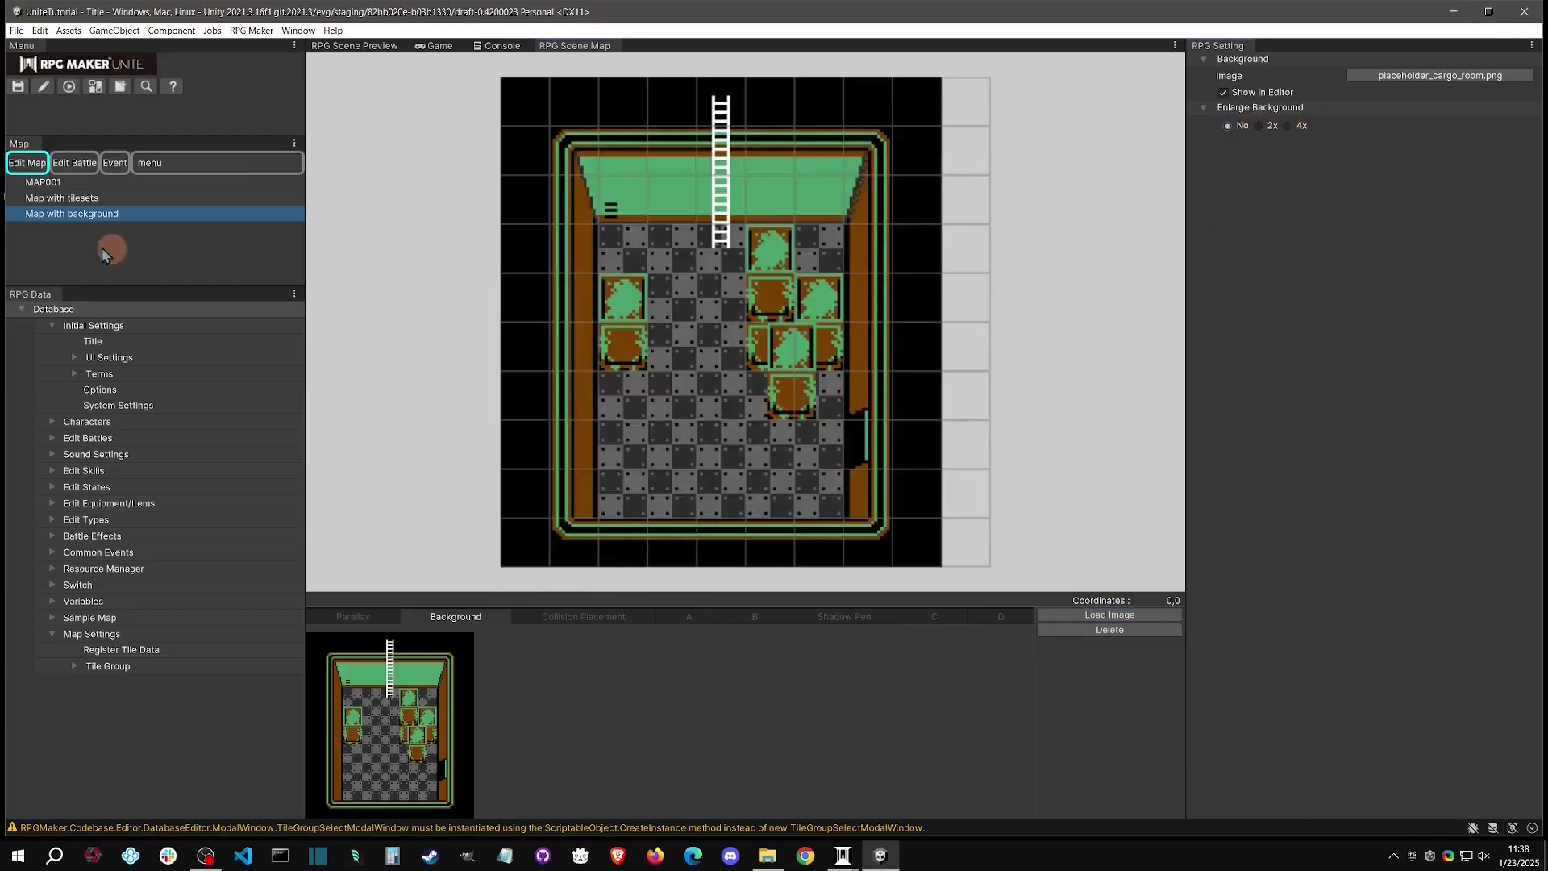
pyautogui.click(101, 163)
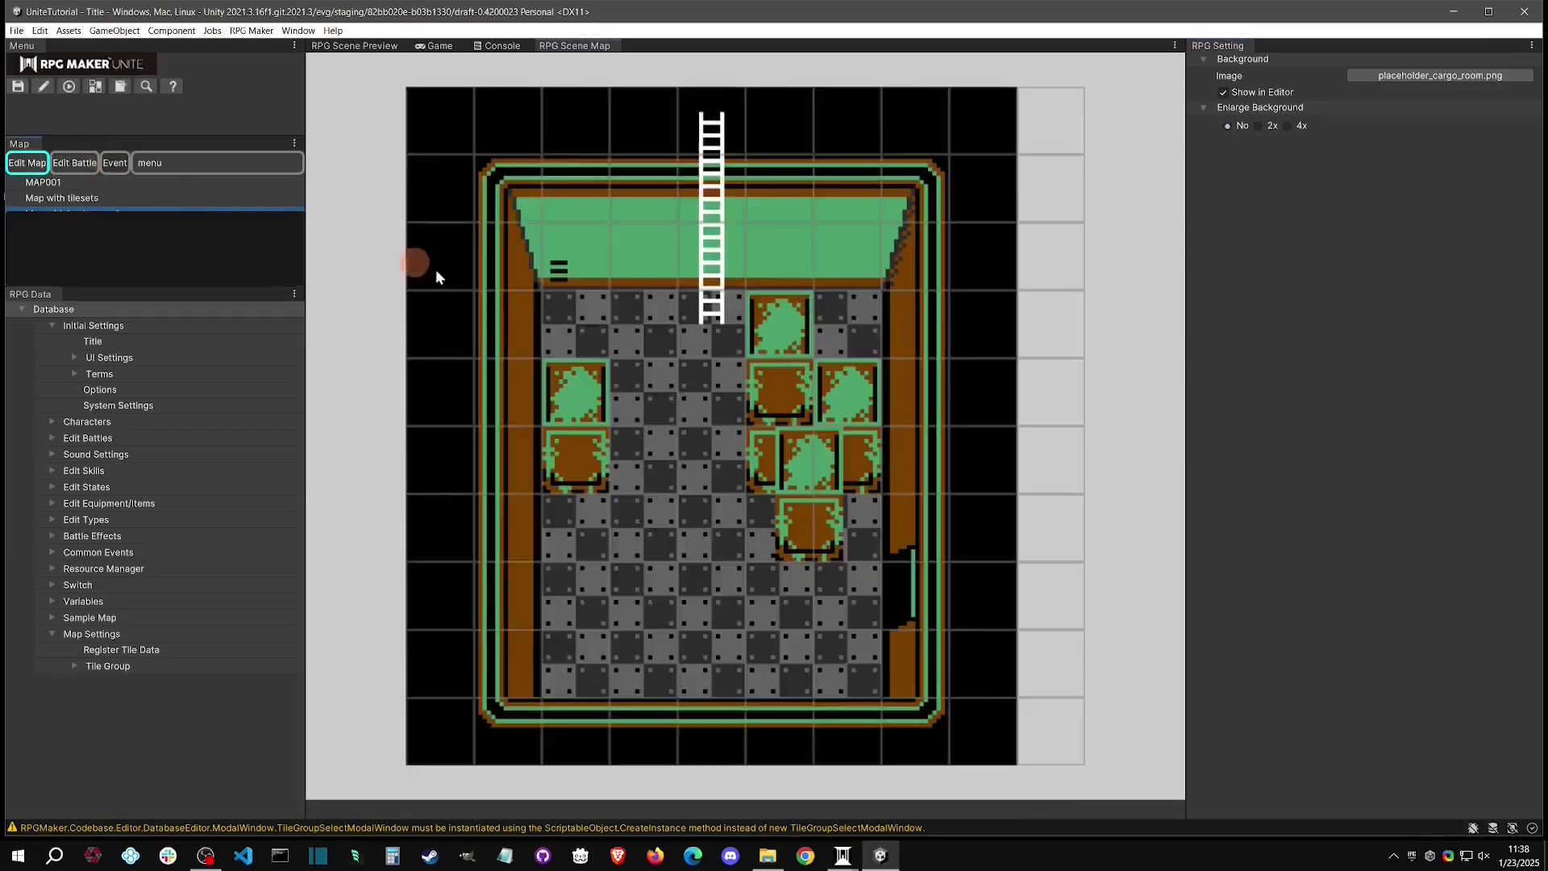
# Set a cargo room floor tile as the player's initial placement.
pyautogui.rightClick(629, 547)
pyautogui.moveTo(694, 598)
pyautogui.click(797, 600)
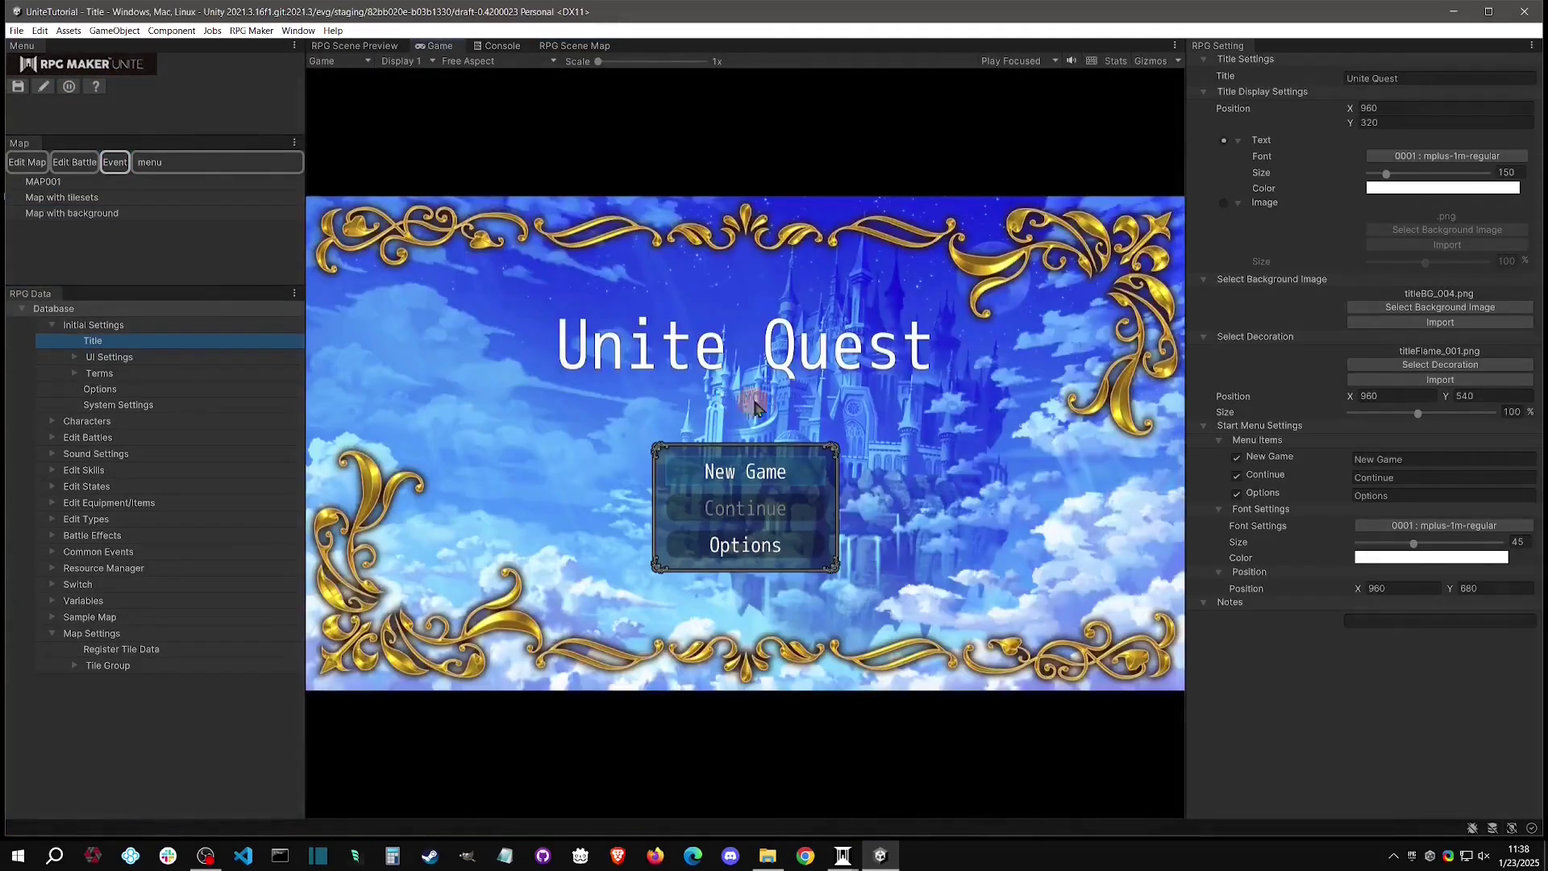
# Playtest with New Game, stop it, and reopen Map with background for tile editing.
pyautogui.click(809, 469)
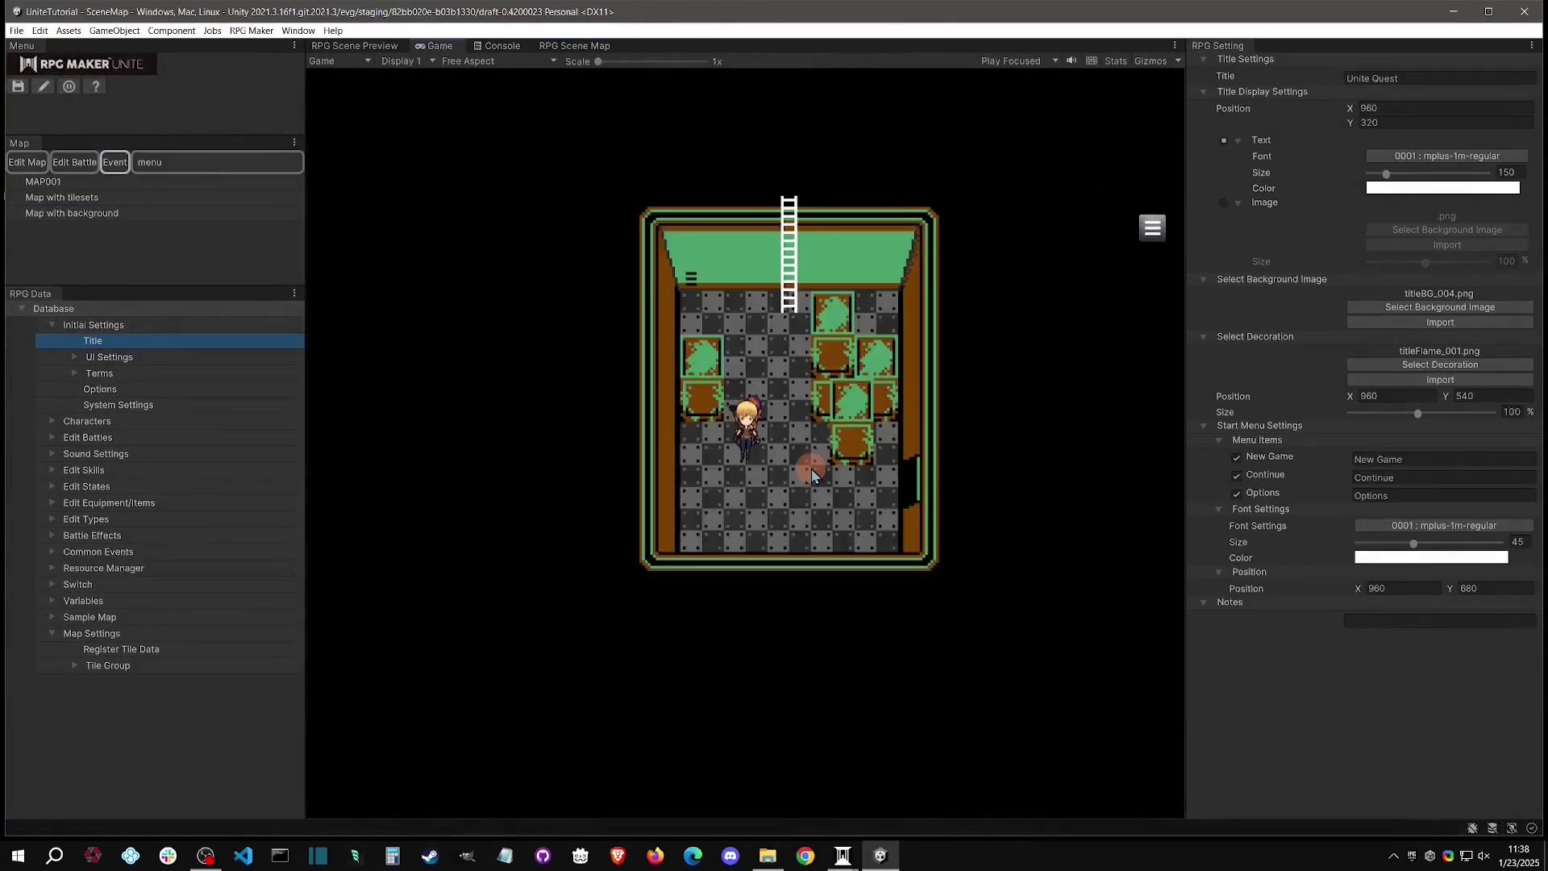
pyautogui.click(65, 162)
pyautogui.click(69, 87)
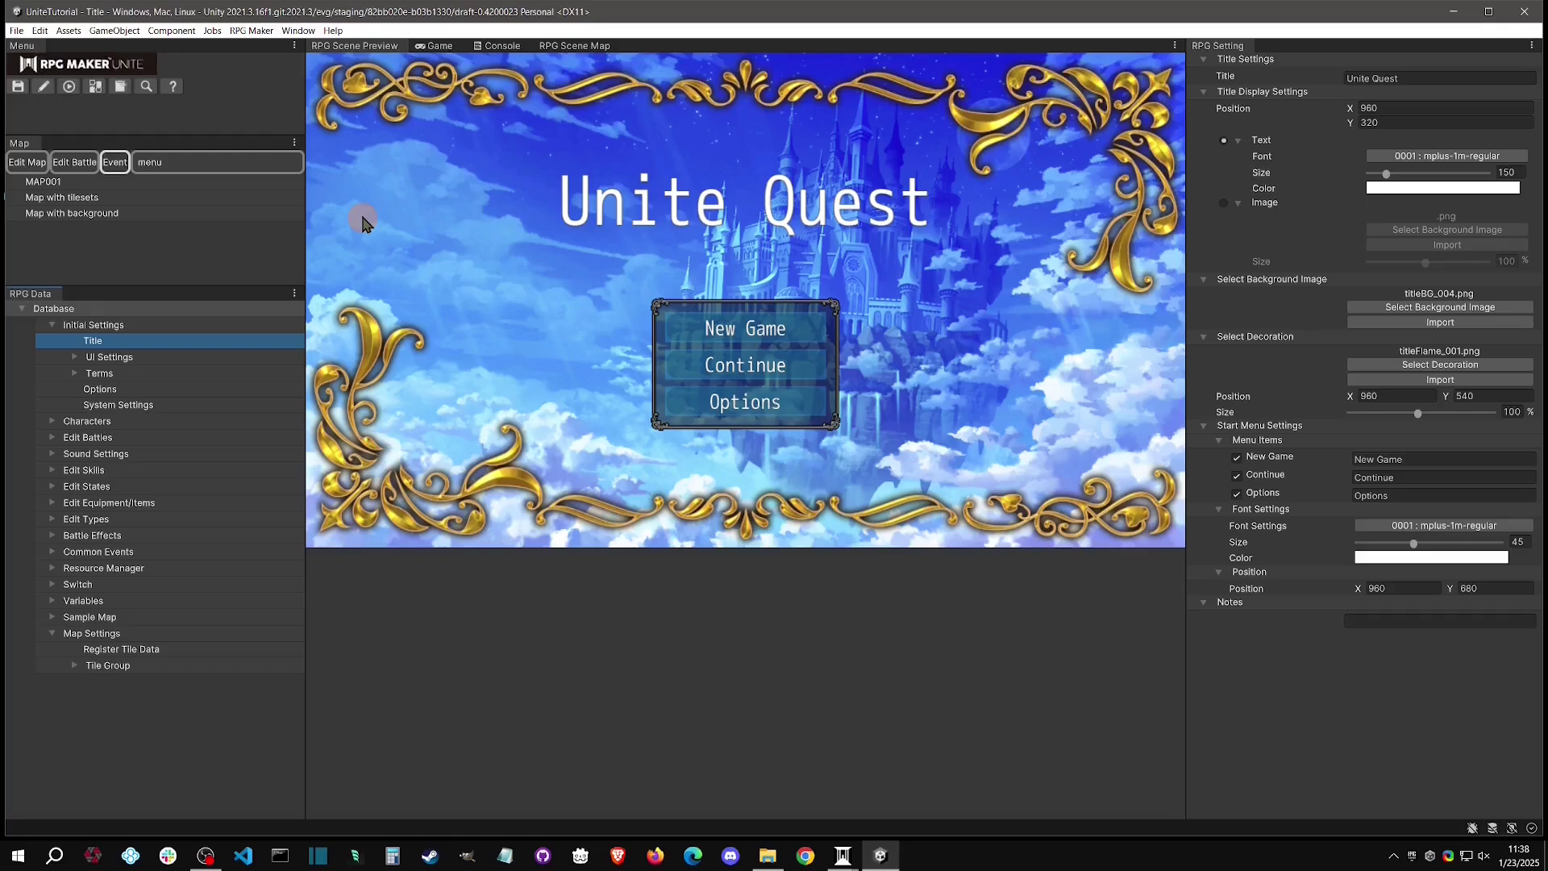
pyautogui.click(117, 213)
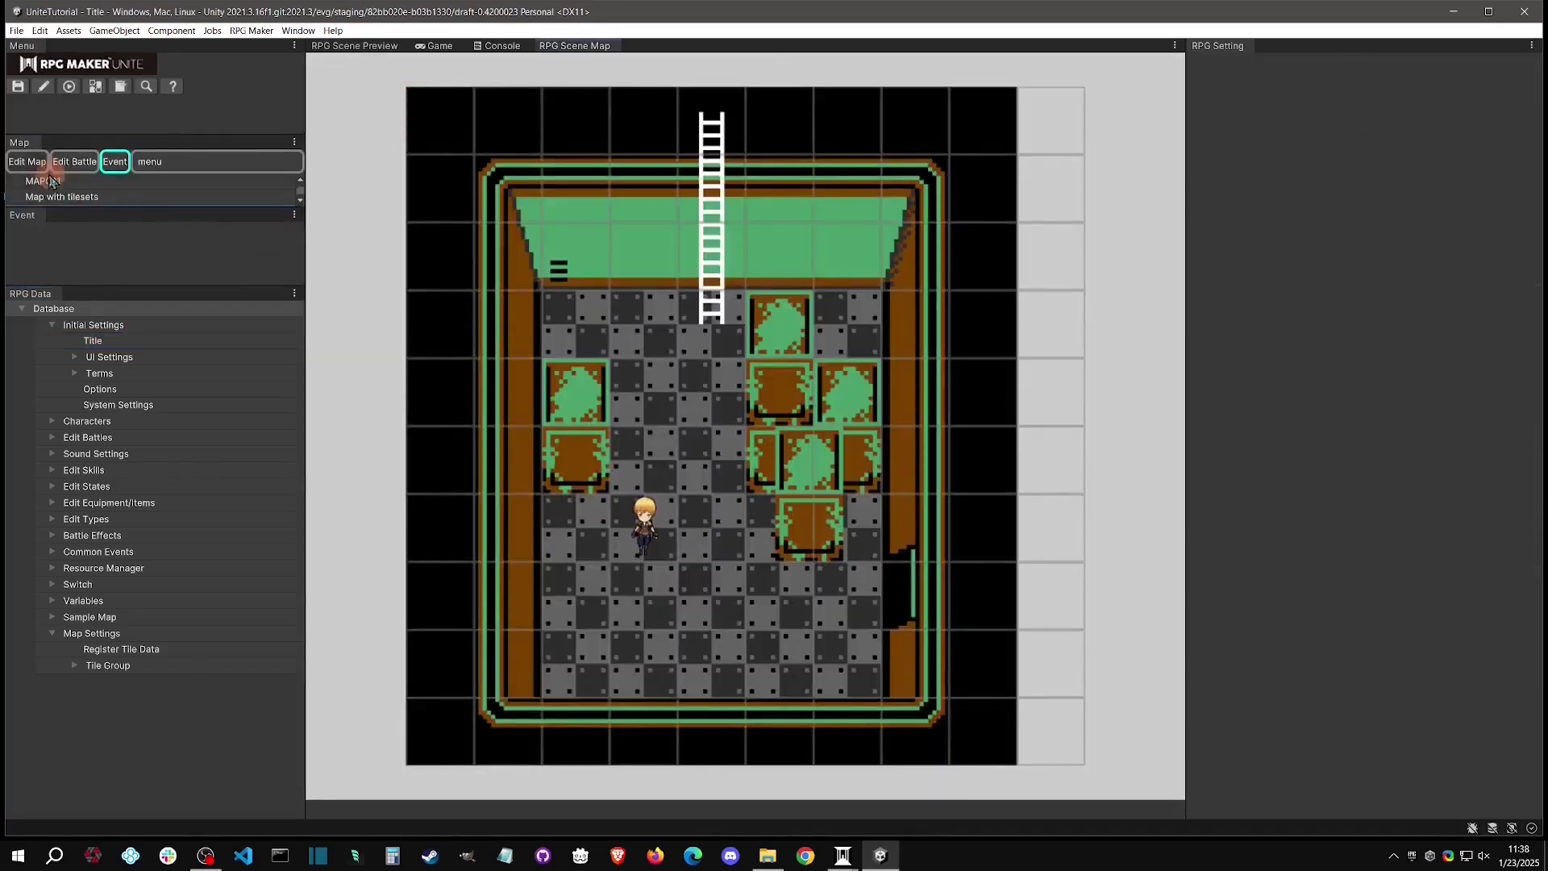
pyautogui.click(27, 161)
# Switch to the Collision Placement layer with collision tile 1 selected.
pyautogui.click(479, 623)
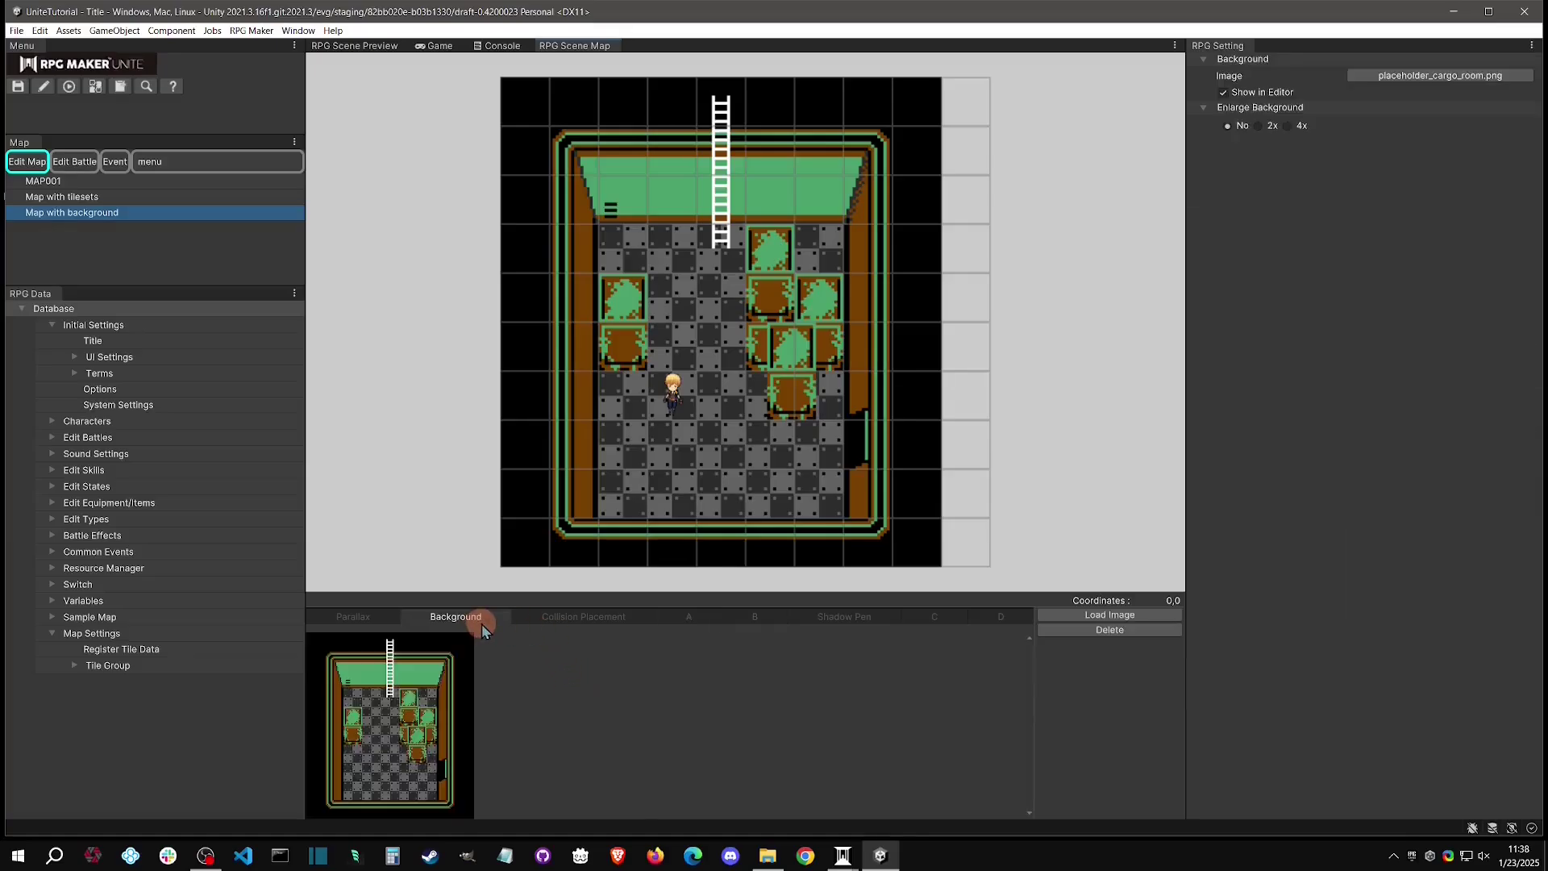
pyautogui.click(545, 617)
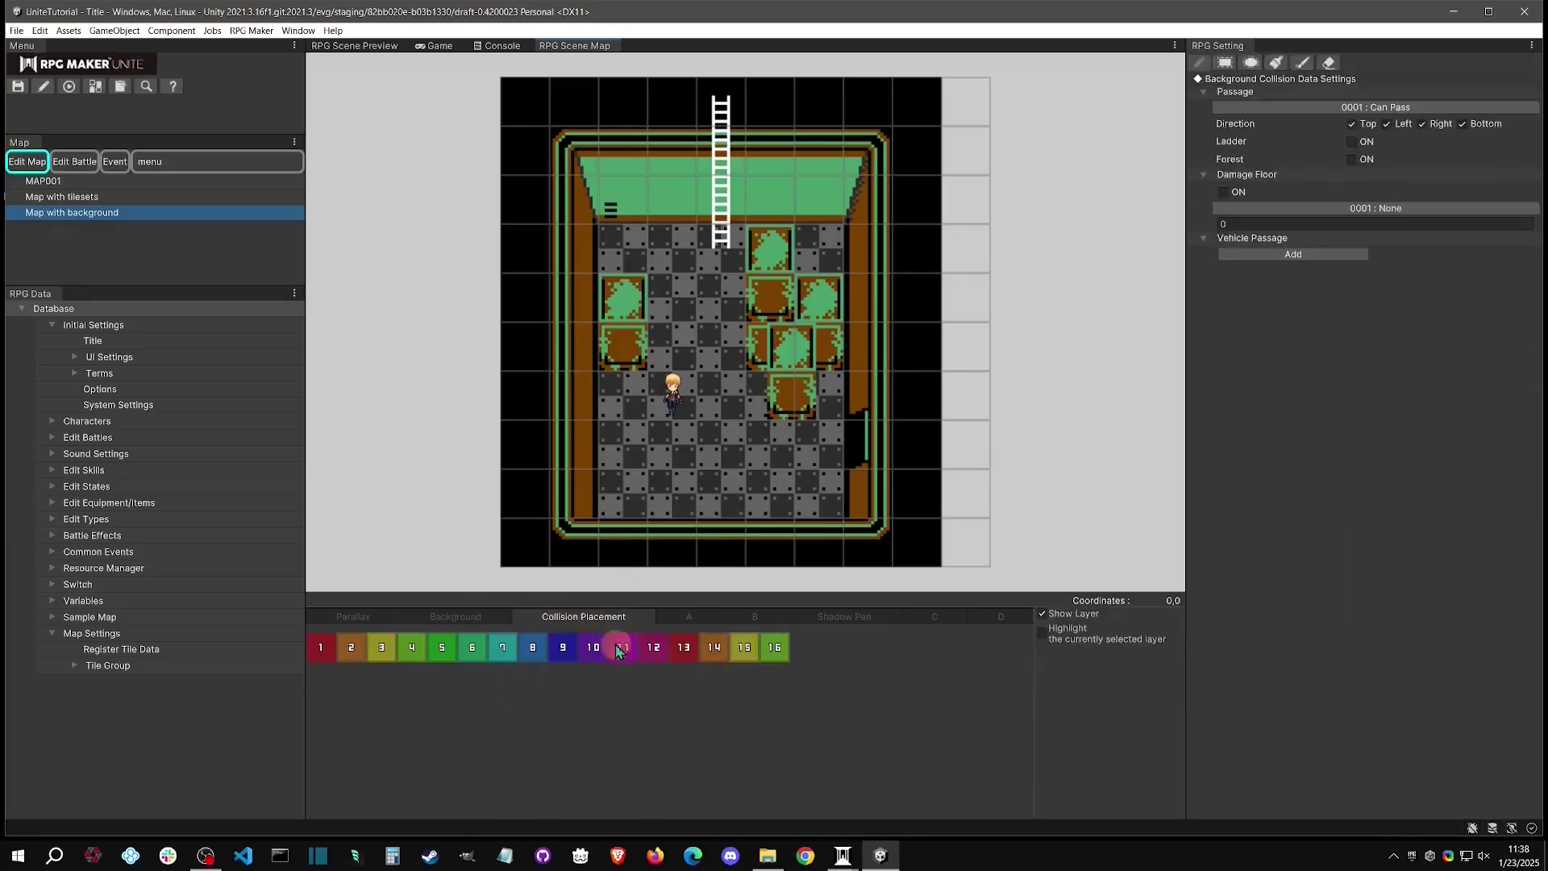
pyautogui.click(322, 656)
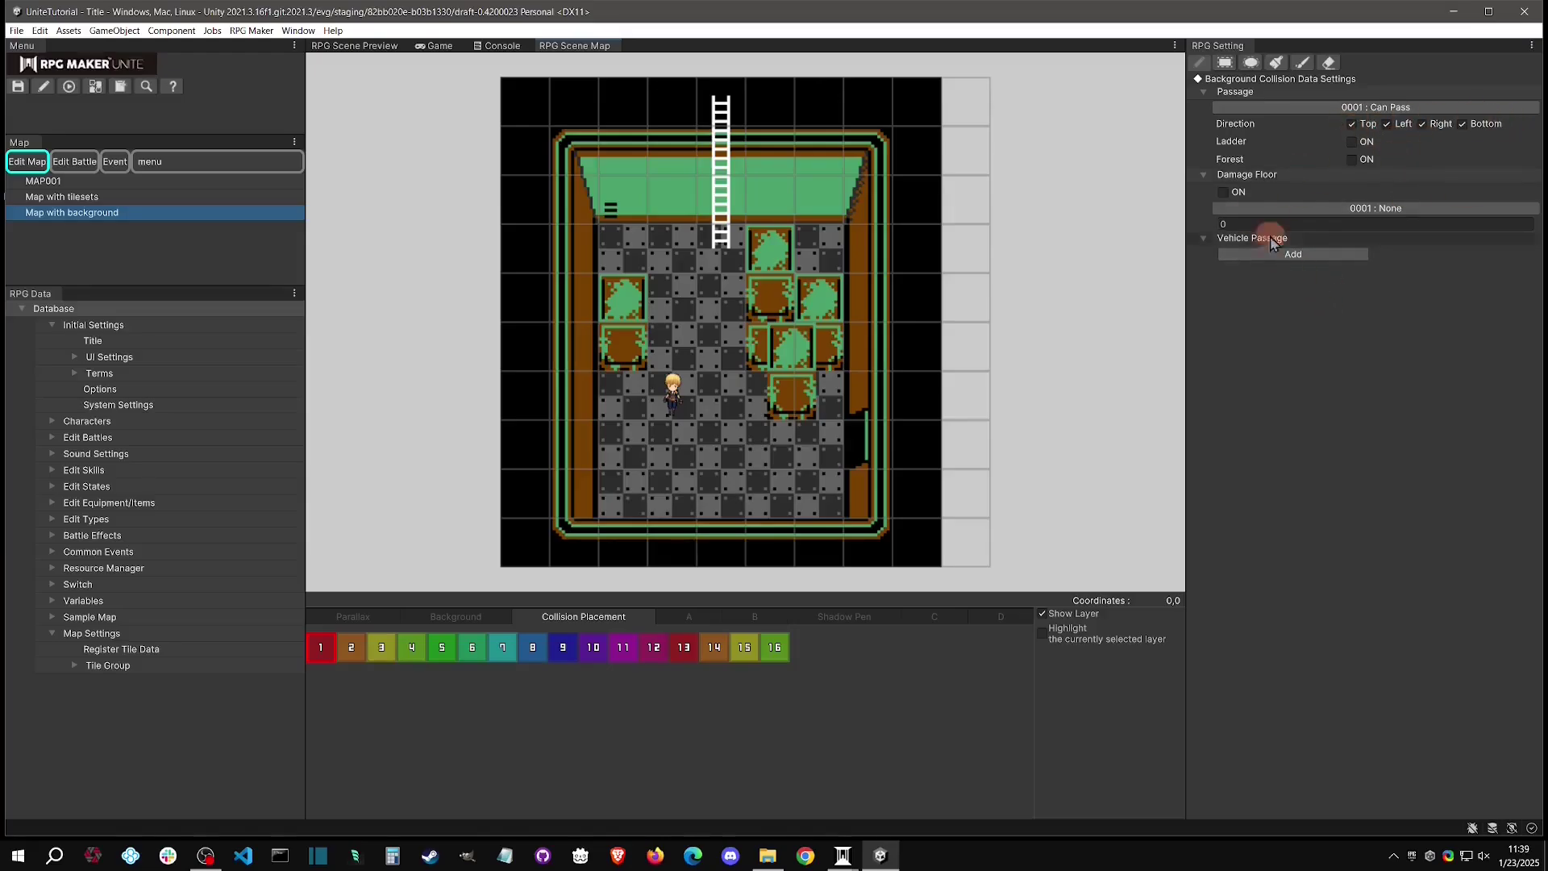
# Leave Damage Floor unchanged and add then remove a Vehicle Passage entry.
pyautogui.click(1401, 211)
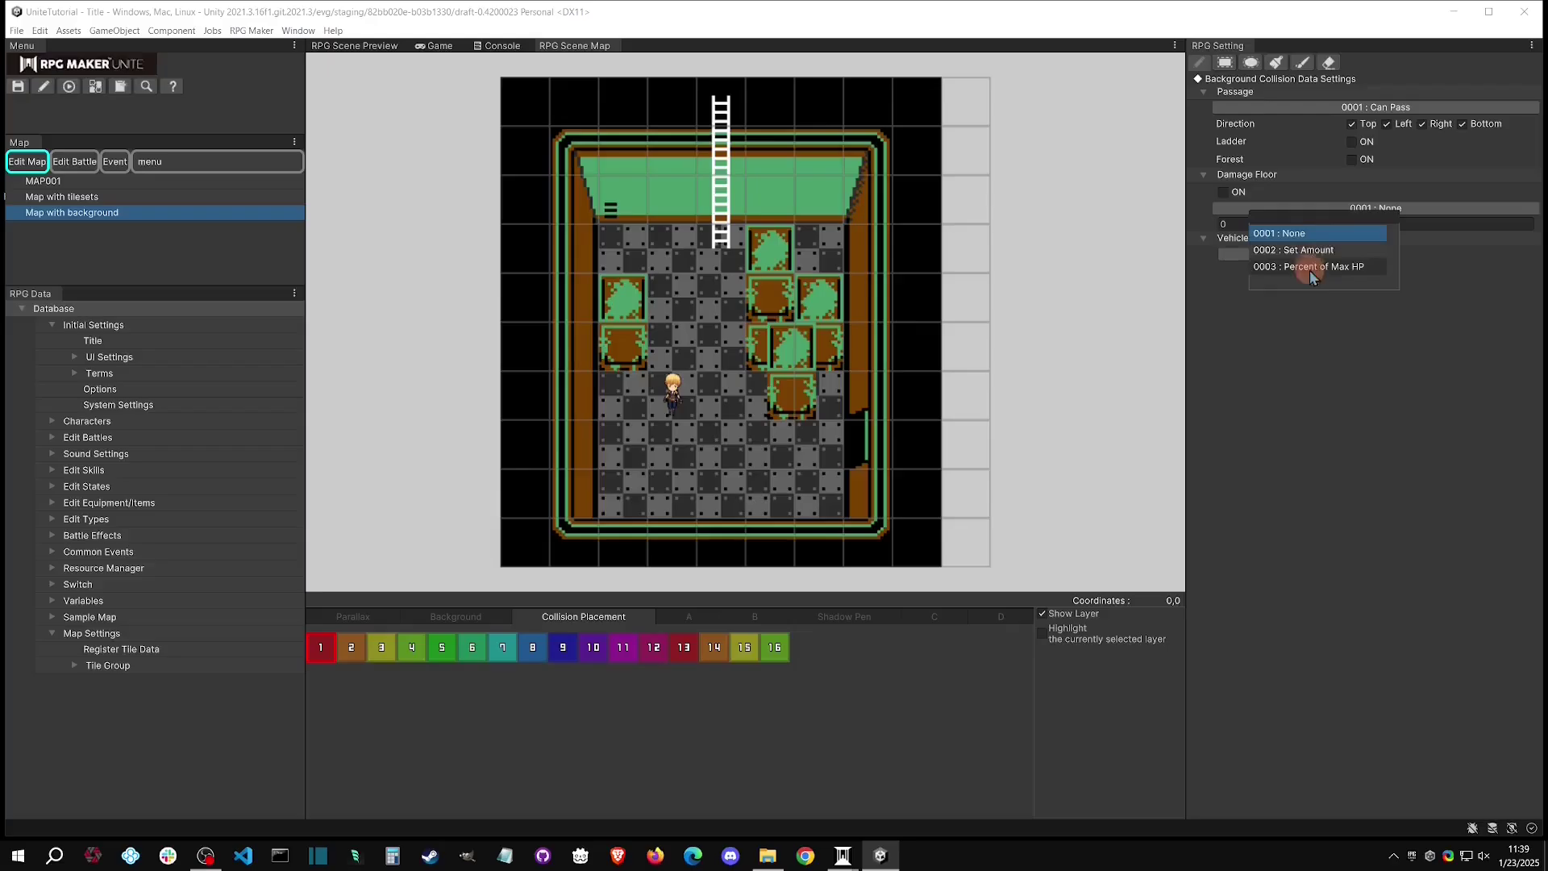
pyautogui.click(1417, 364)
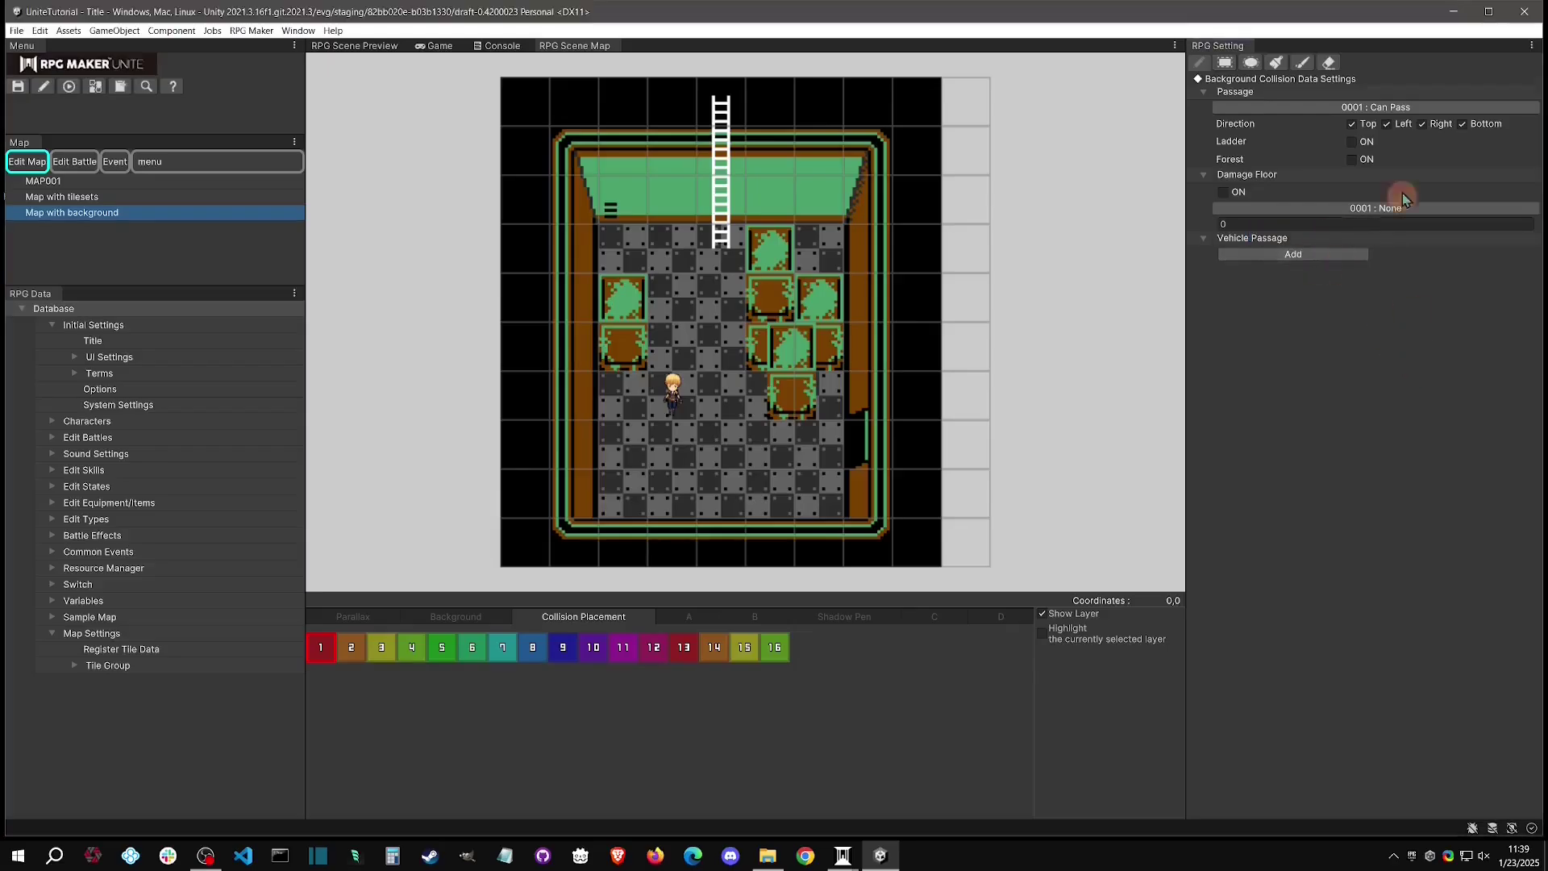
pyautogui.click(1317, 254)
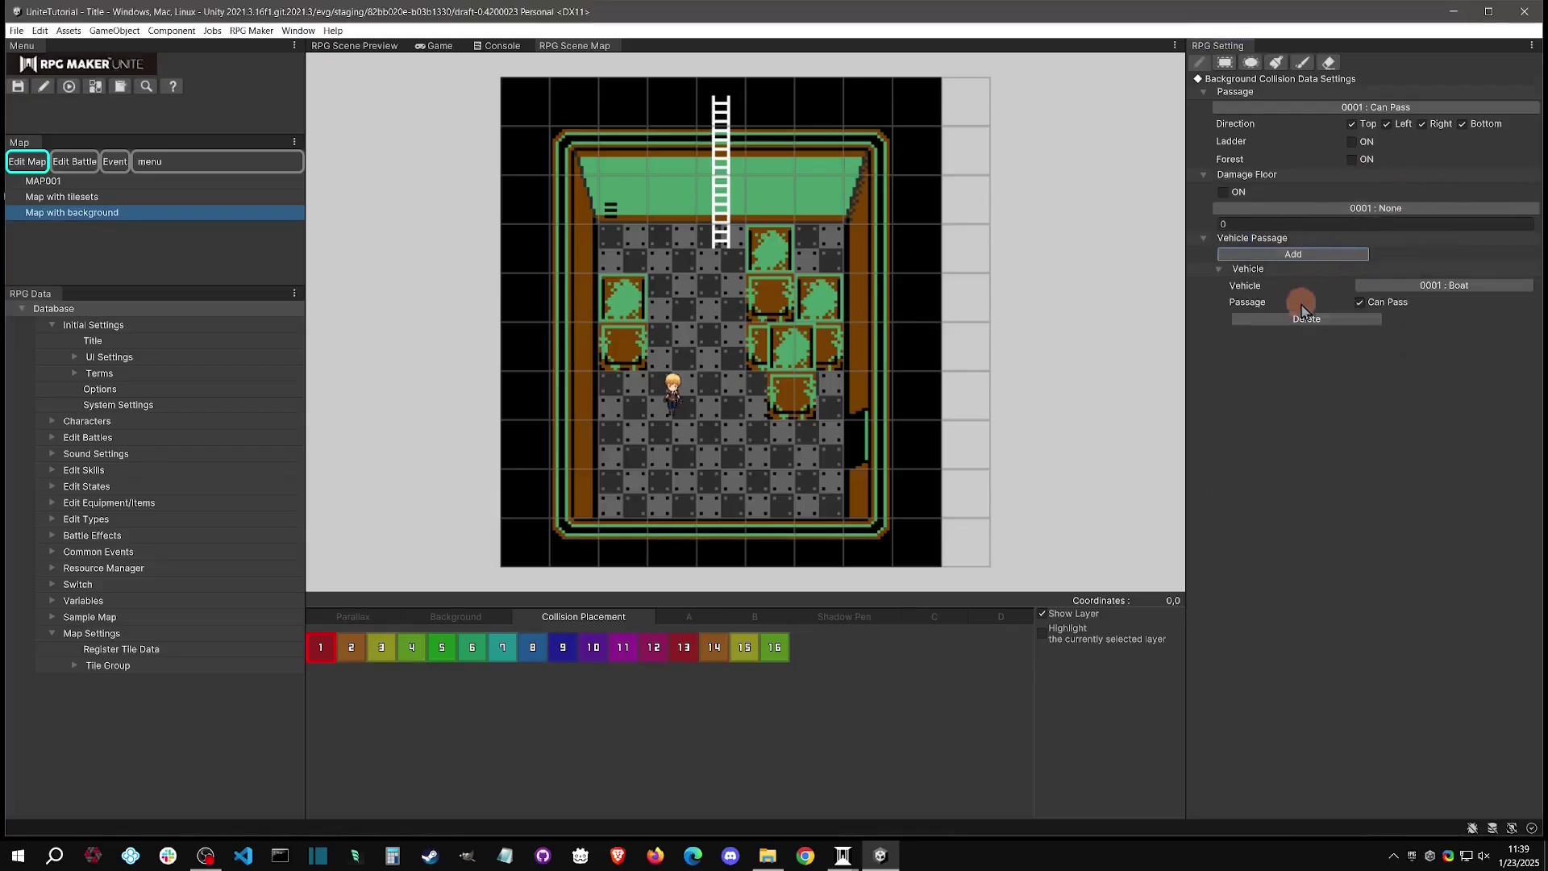
pyautogui.click(1447, 285)
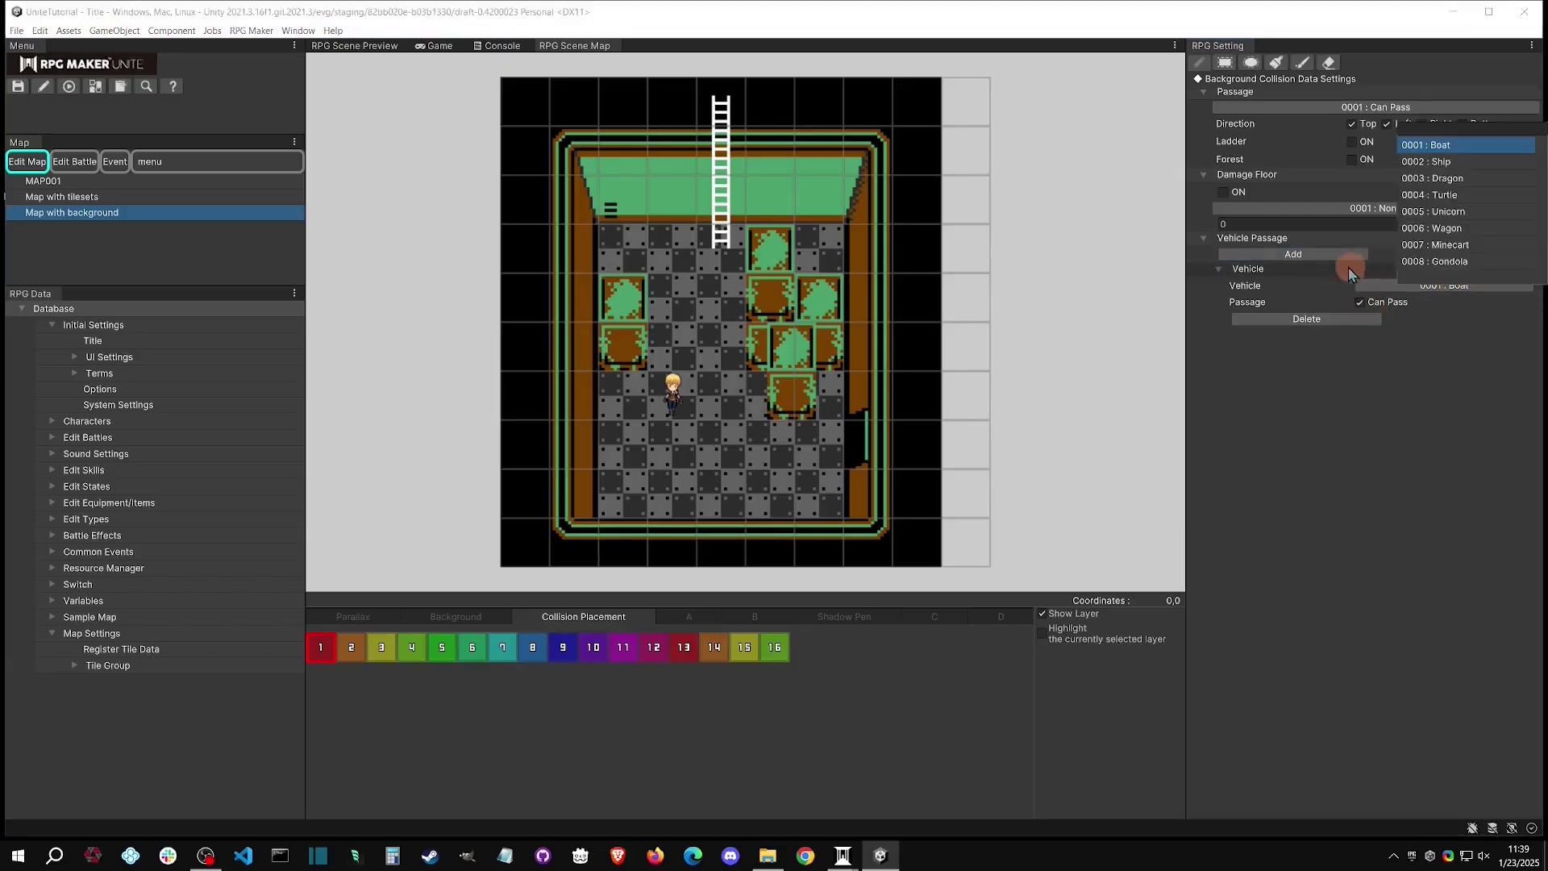
pyautogui.click(1298, 321)
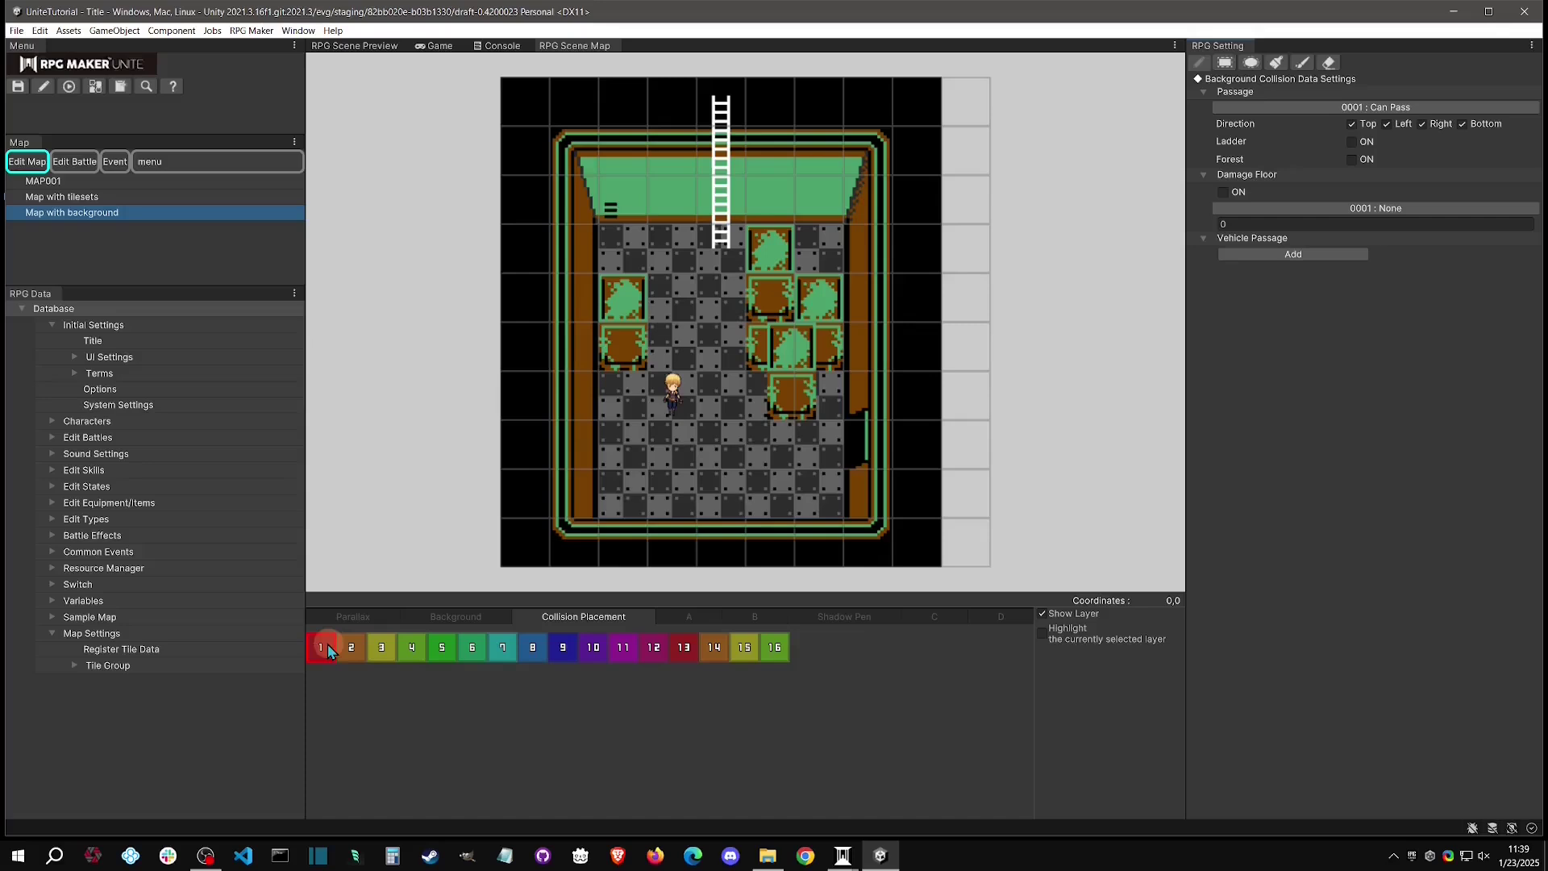
# Paint collision type 1 over most cargo-room floor cells, then let type 2 pass from top, left and bottom.
pyautogui.moveTo(621, 248)
pyautogui.mouseDown()
pyautogui.moveTo(708, 251)
pyautogui.moveTo(669, 392)
pyautogui.moveTo(722, 357)
pyautogui.moveTo(726, 402)
pyautogui.moveTo(625, 423)
pyautogui.moveTo(631, 501)
pyautogui.mouseUp()
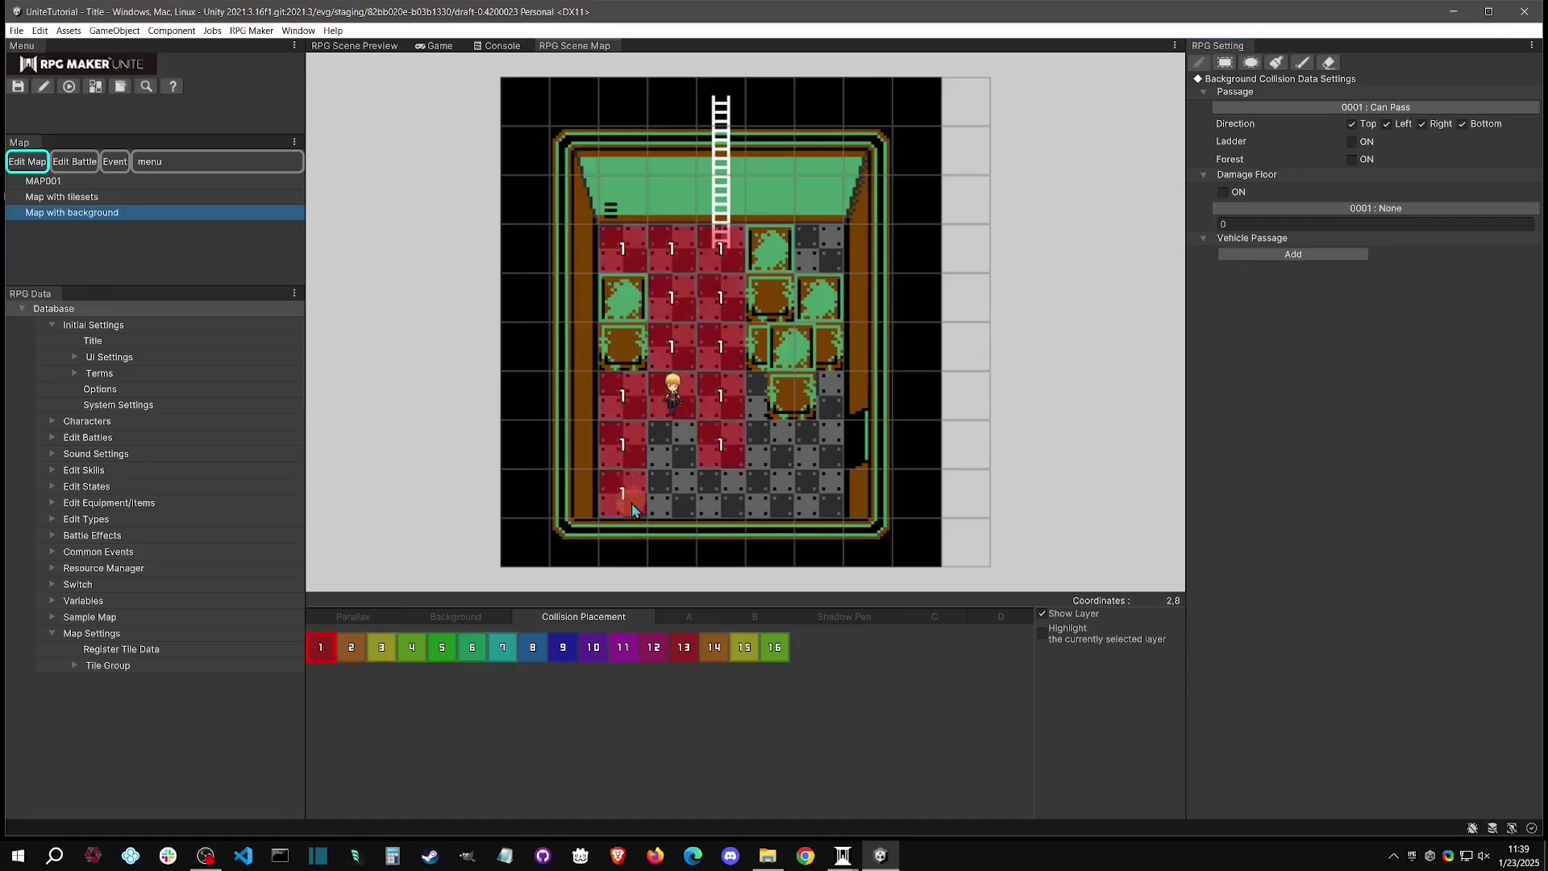
pyautogui.moveTo(756, 481)
pyautogui.mouseDown()
pyautogui.moveTo(848, 445)
pyautogui.moveTo(816, 496)
pyautogui.mouseUp()
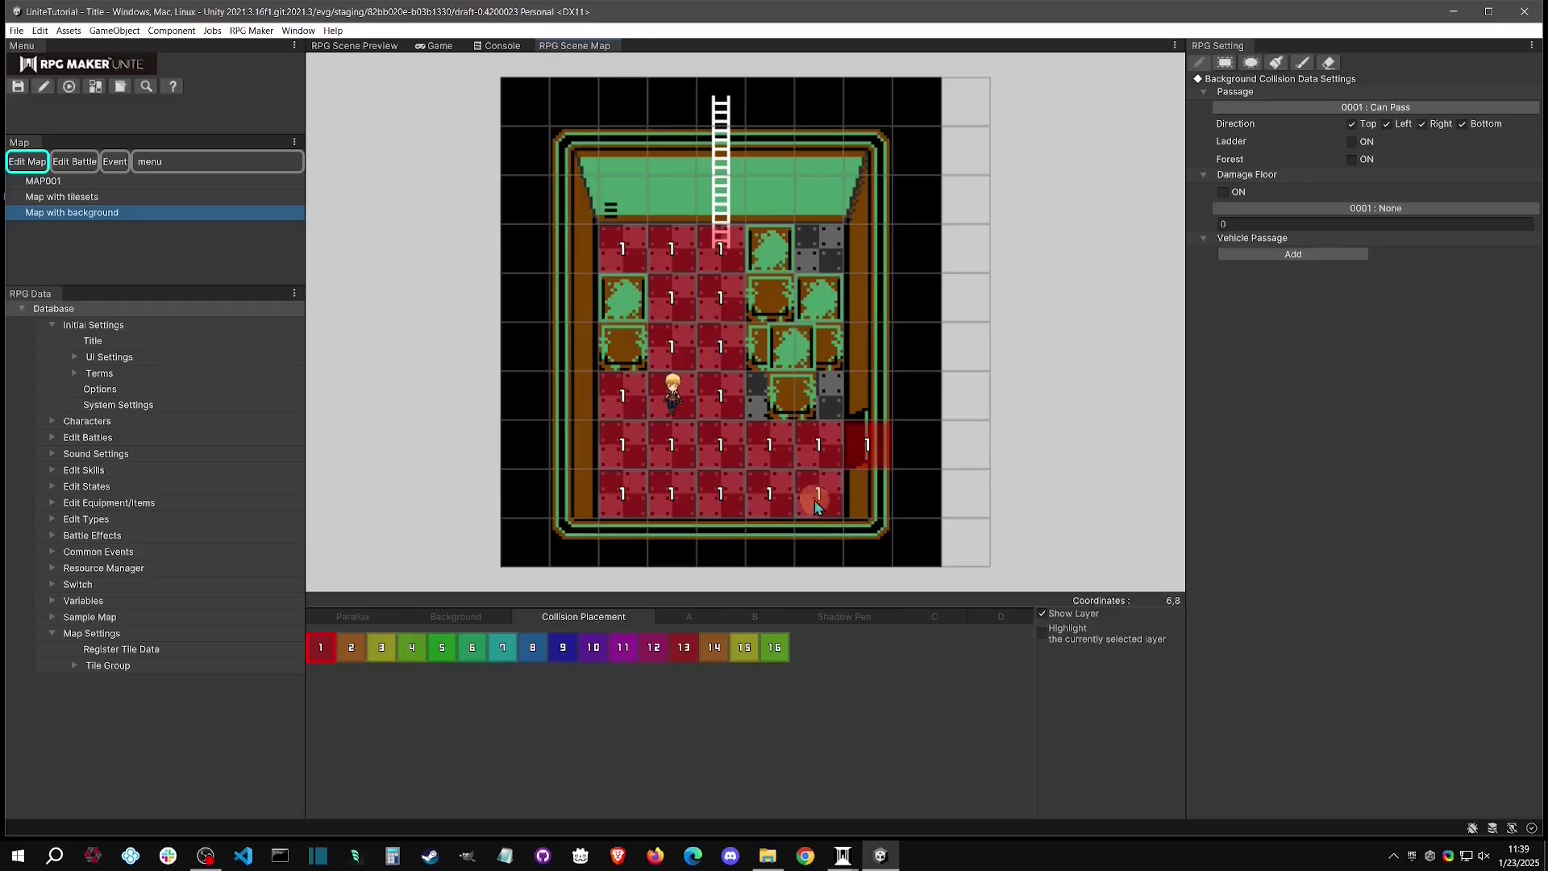
pyautogui.click(353, 649)
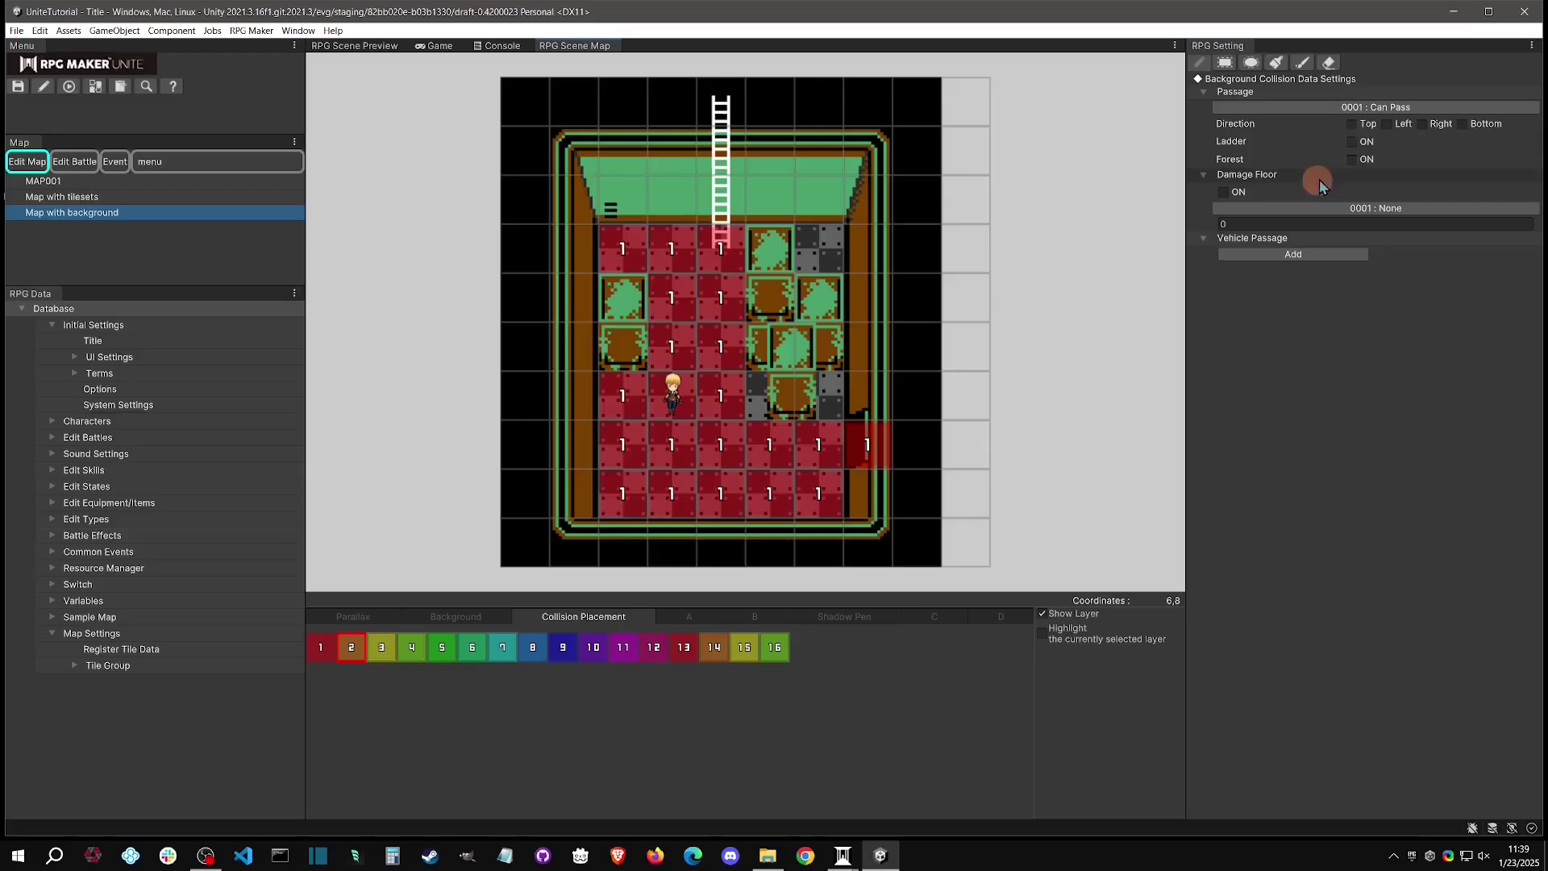
pyautogui.click(1352, 125)
pyautogui.click(1387, 125)
pyautogui.click(1462, 124)
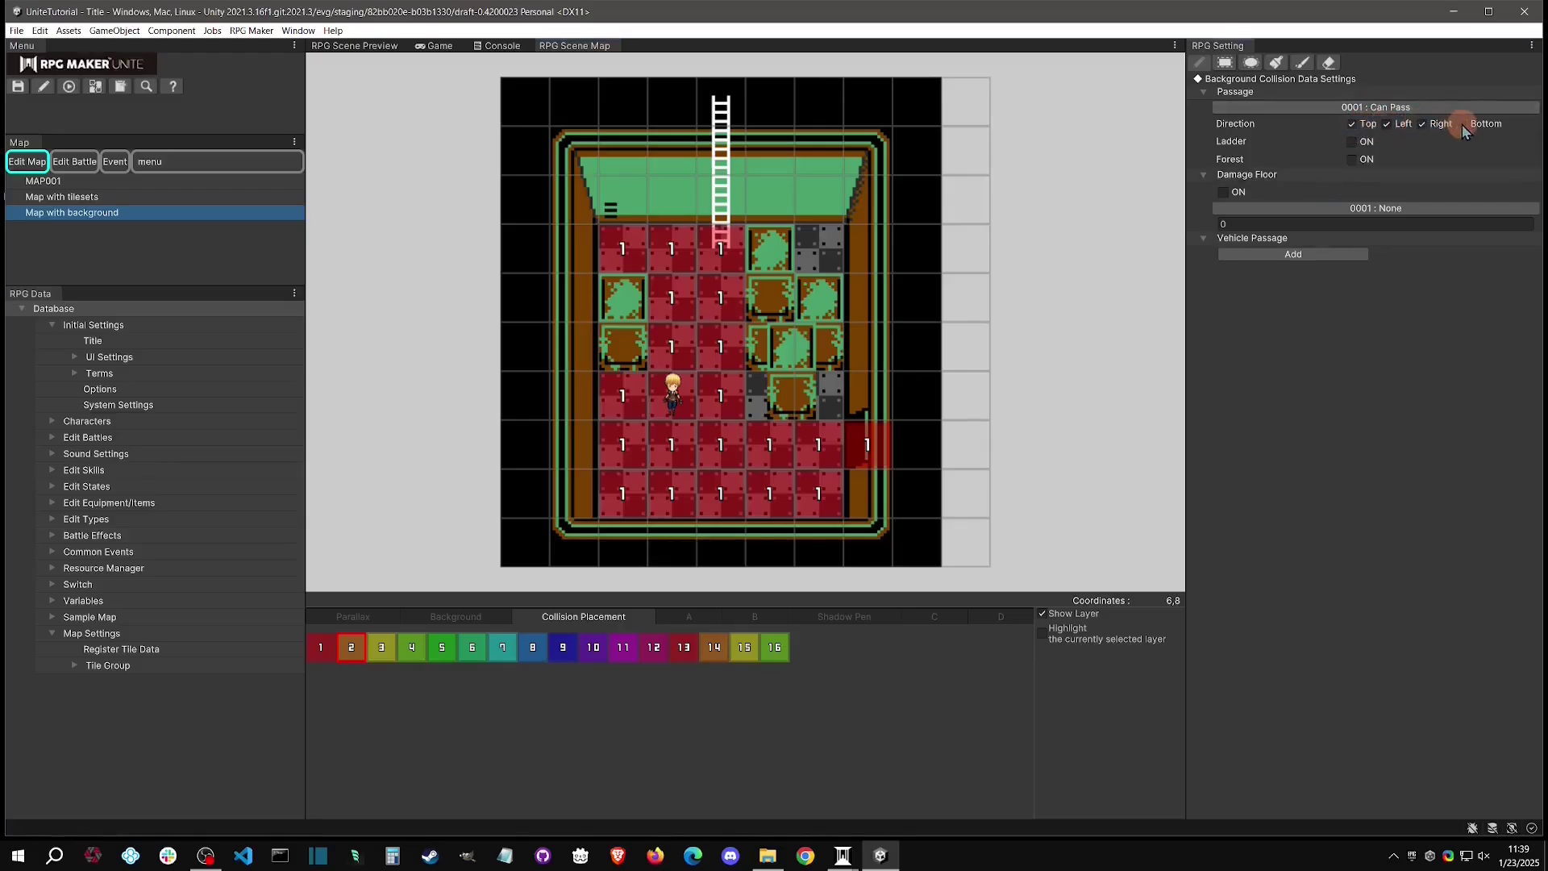